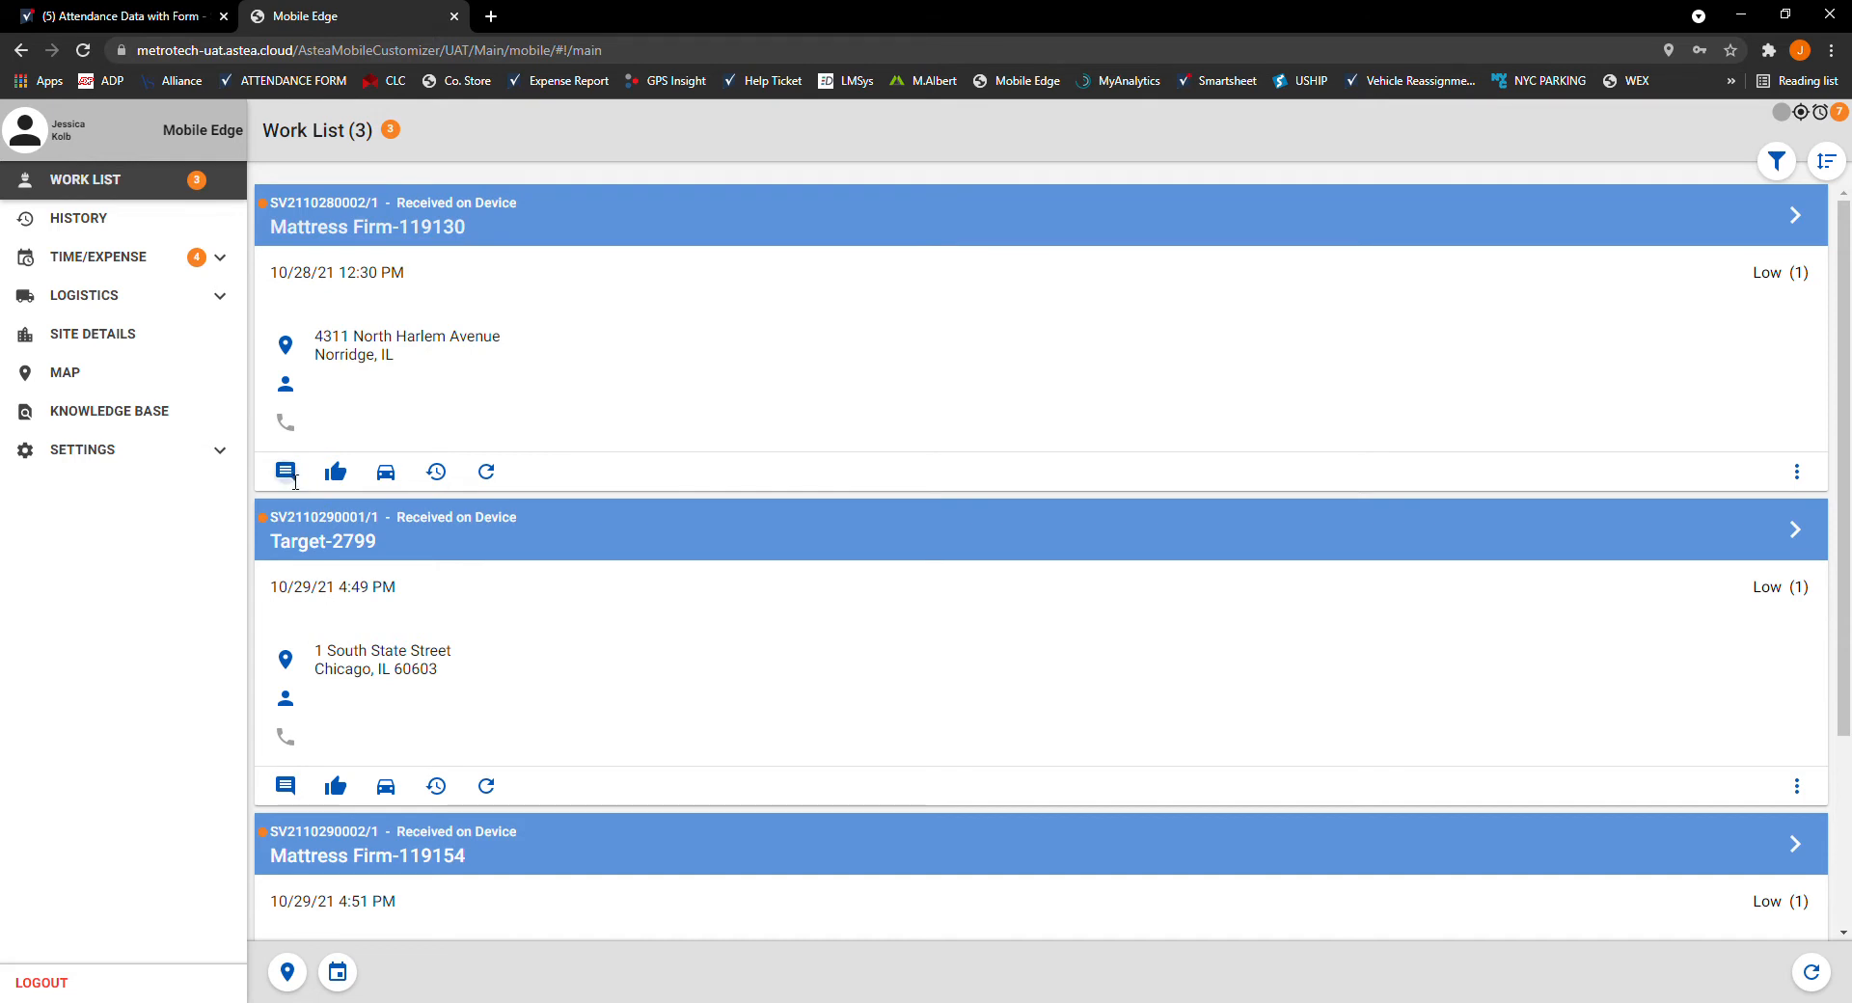
Step: Review the overview of the Mattress Firm-119130 work order and accept the order
click(290, 479)
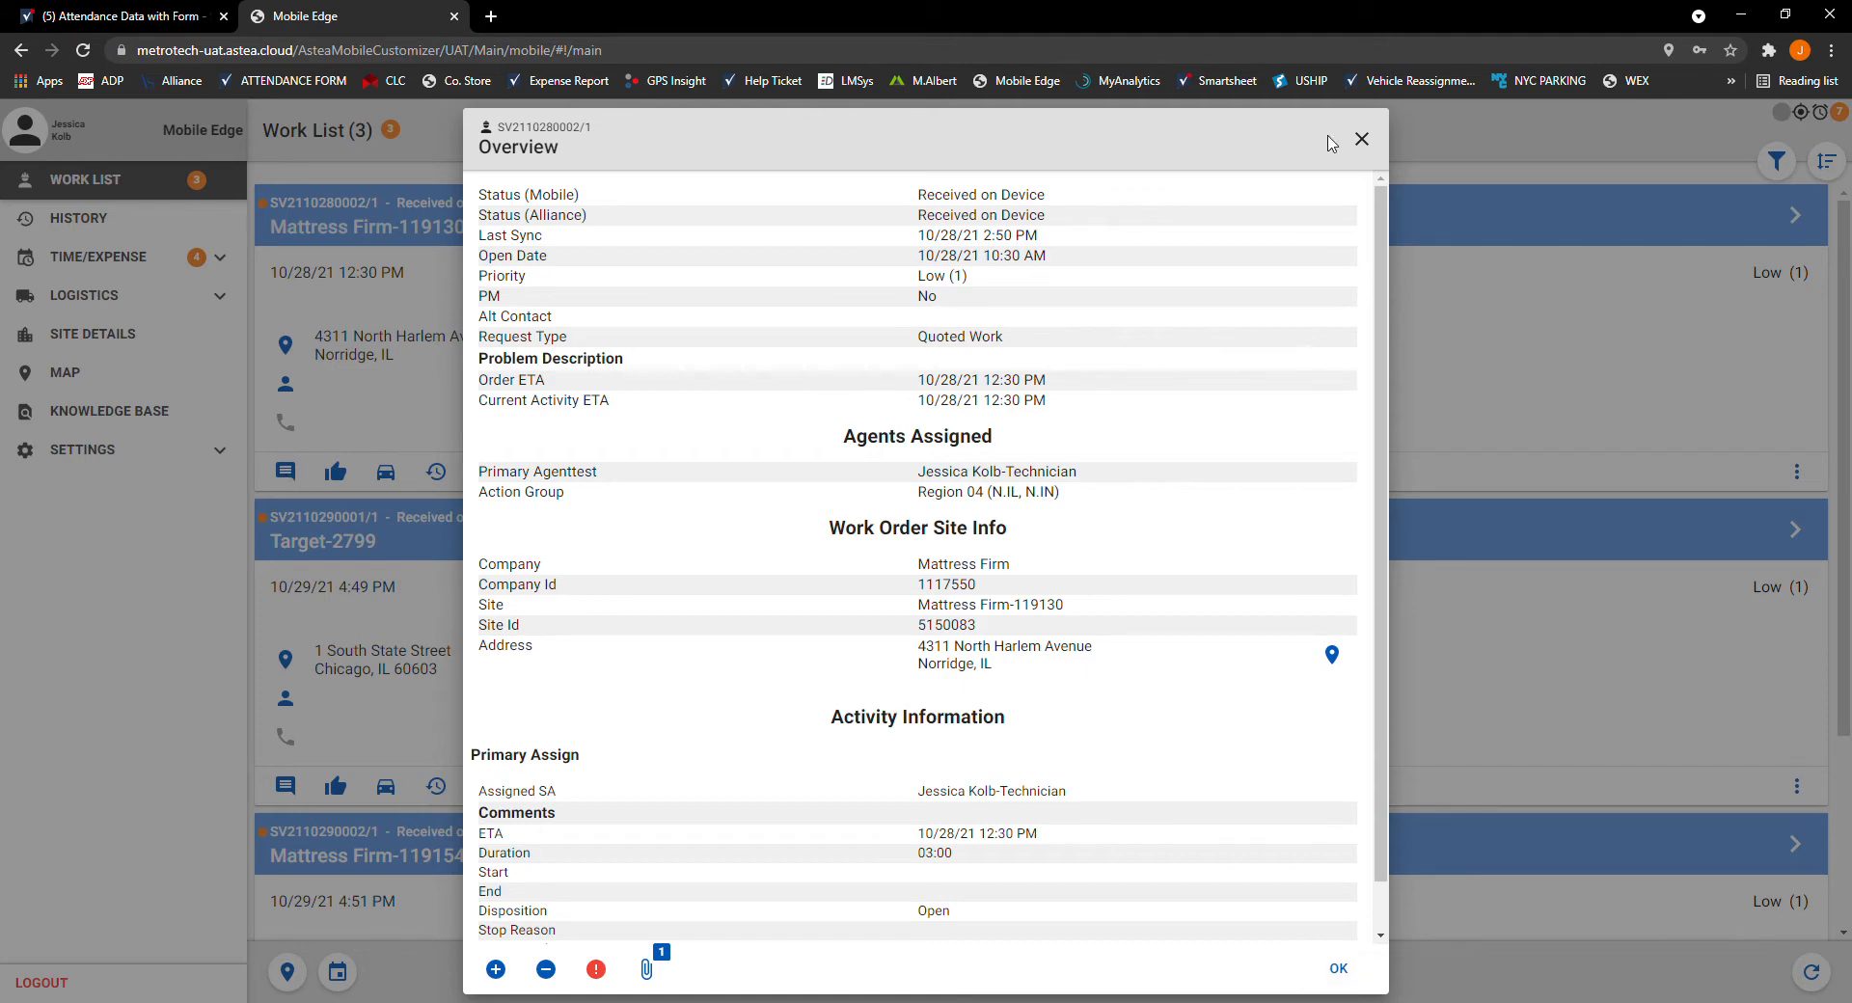
click(1362, 139)
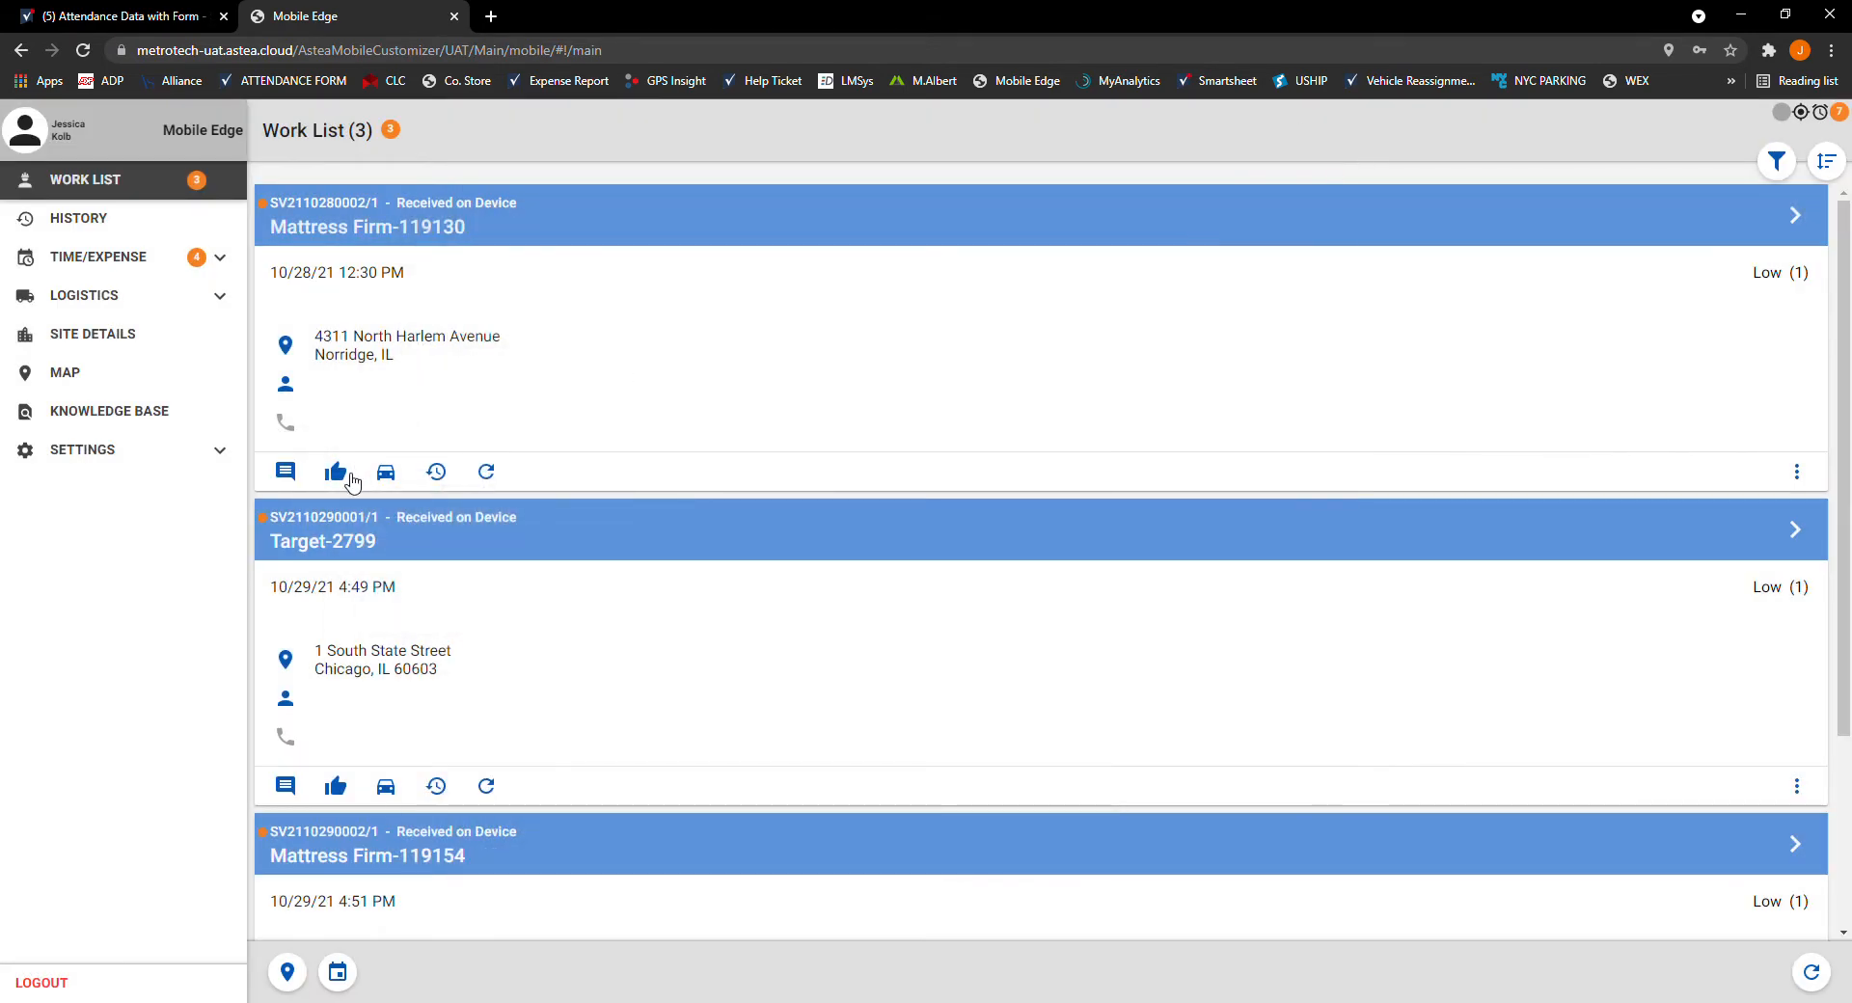
click(335, 473)
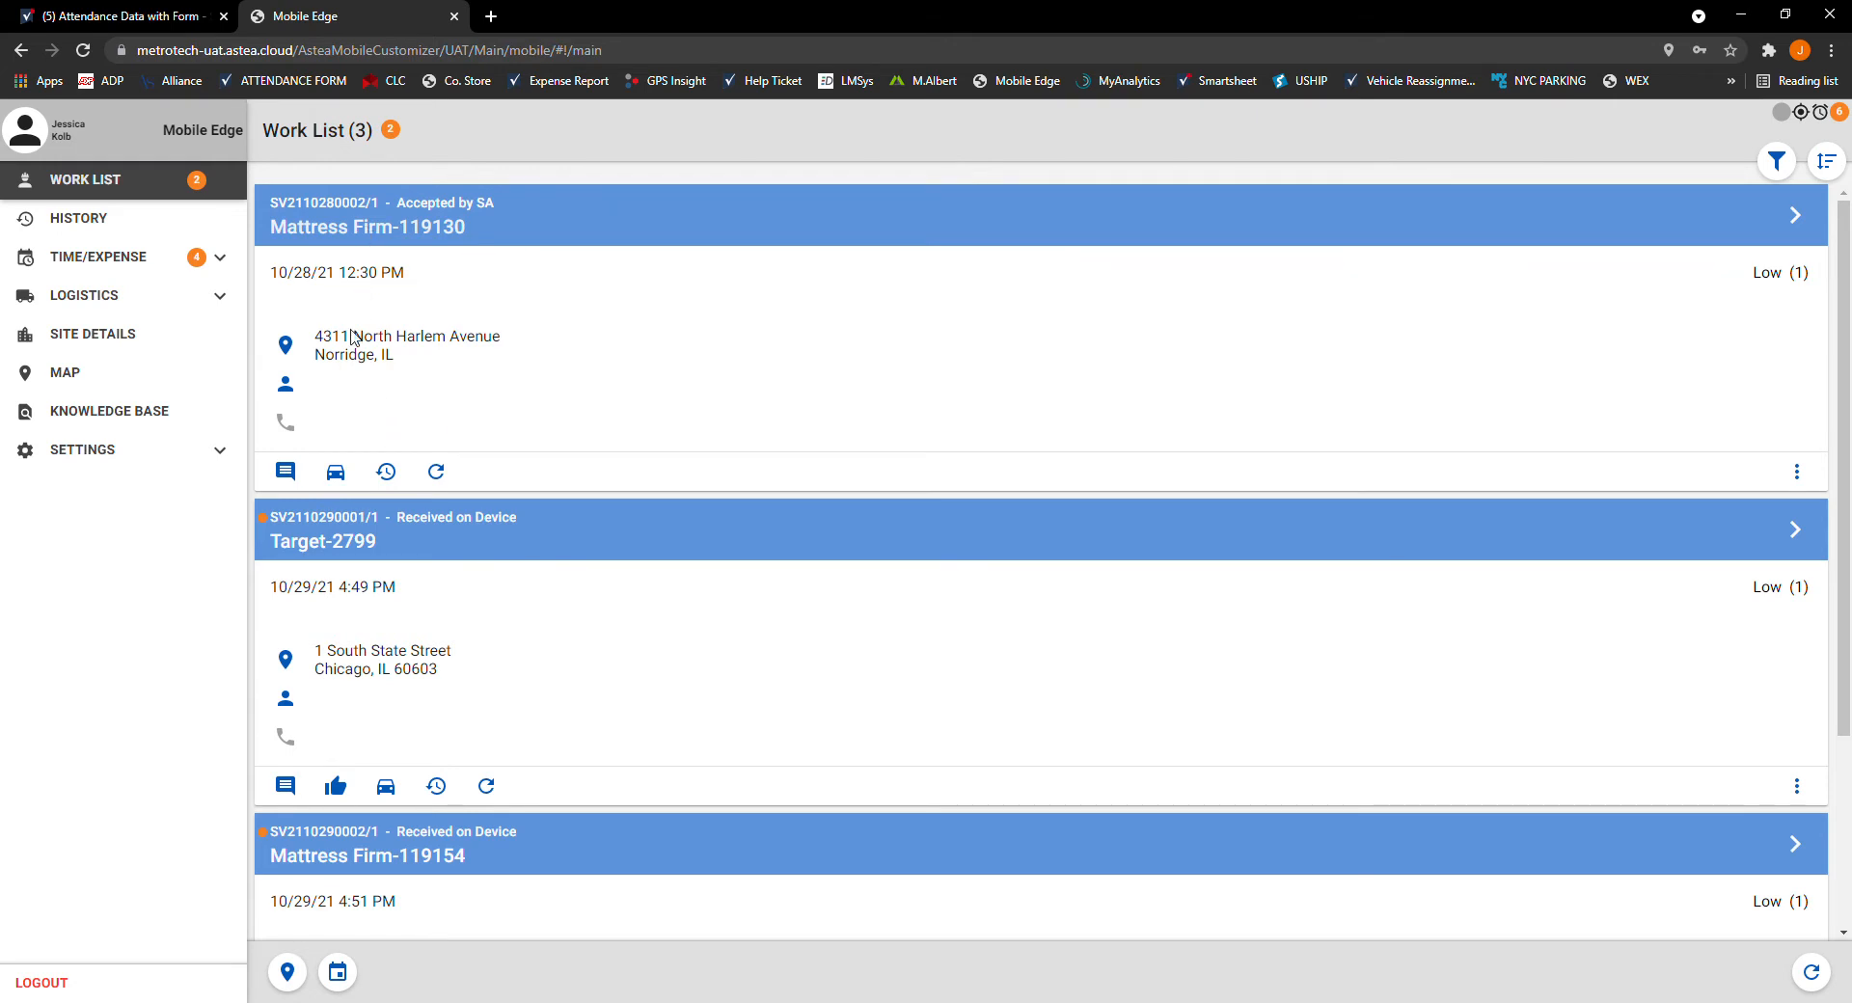
Step: Start travel for the Mattress Firm-119130 work order at 9:04 AM on Nov 1, 2021, acknowledging the customer alert
click(336, 473)
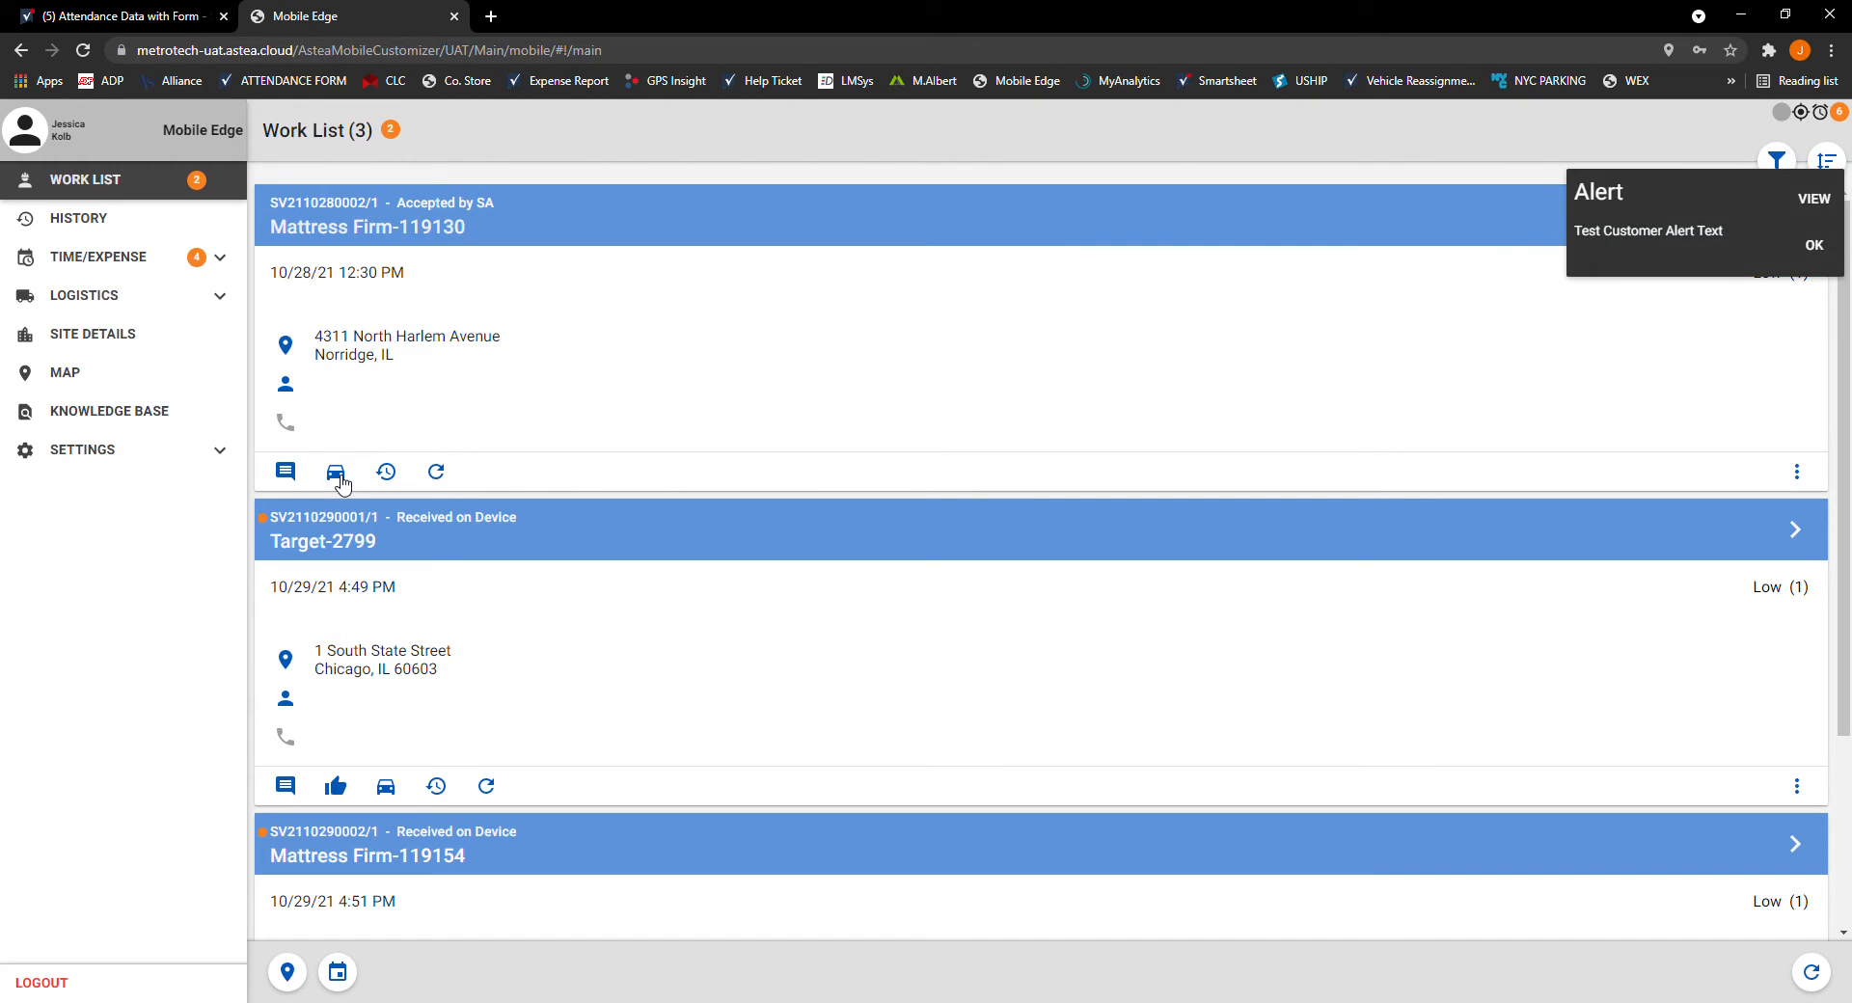
click(1817, 249)
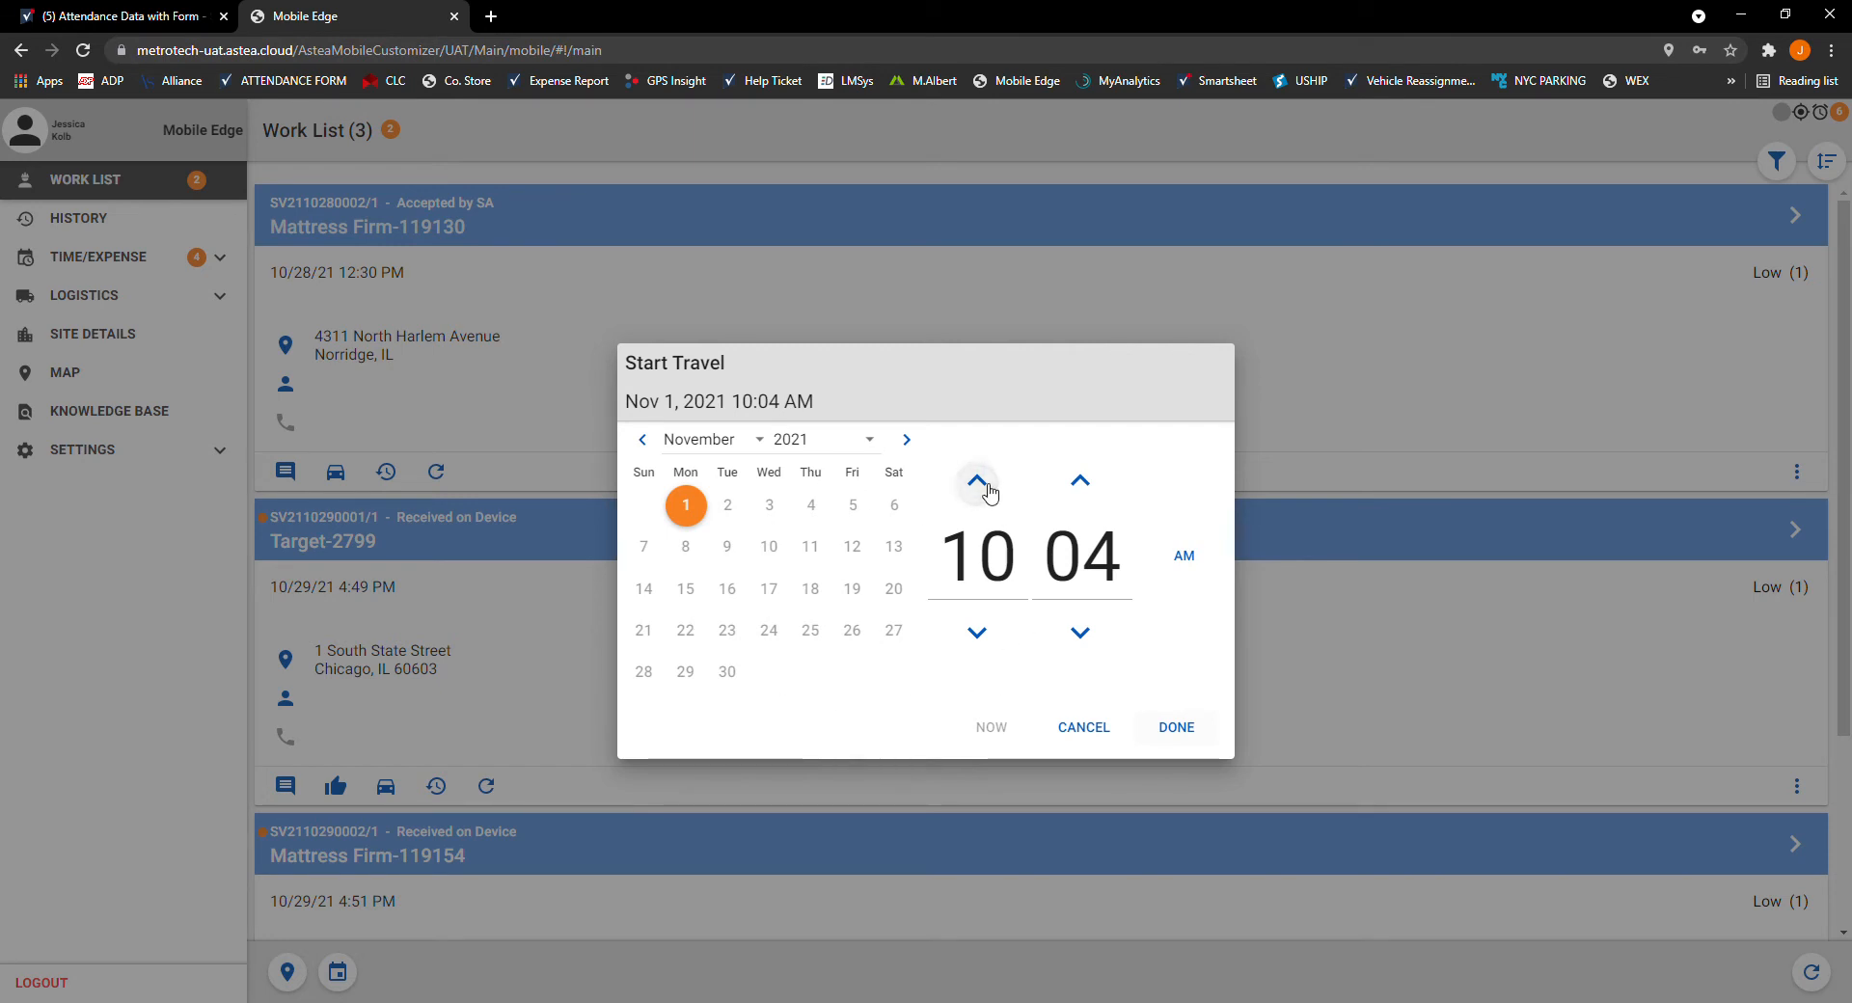
click(984, 637)
click(991, 490)
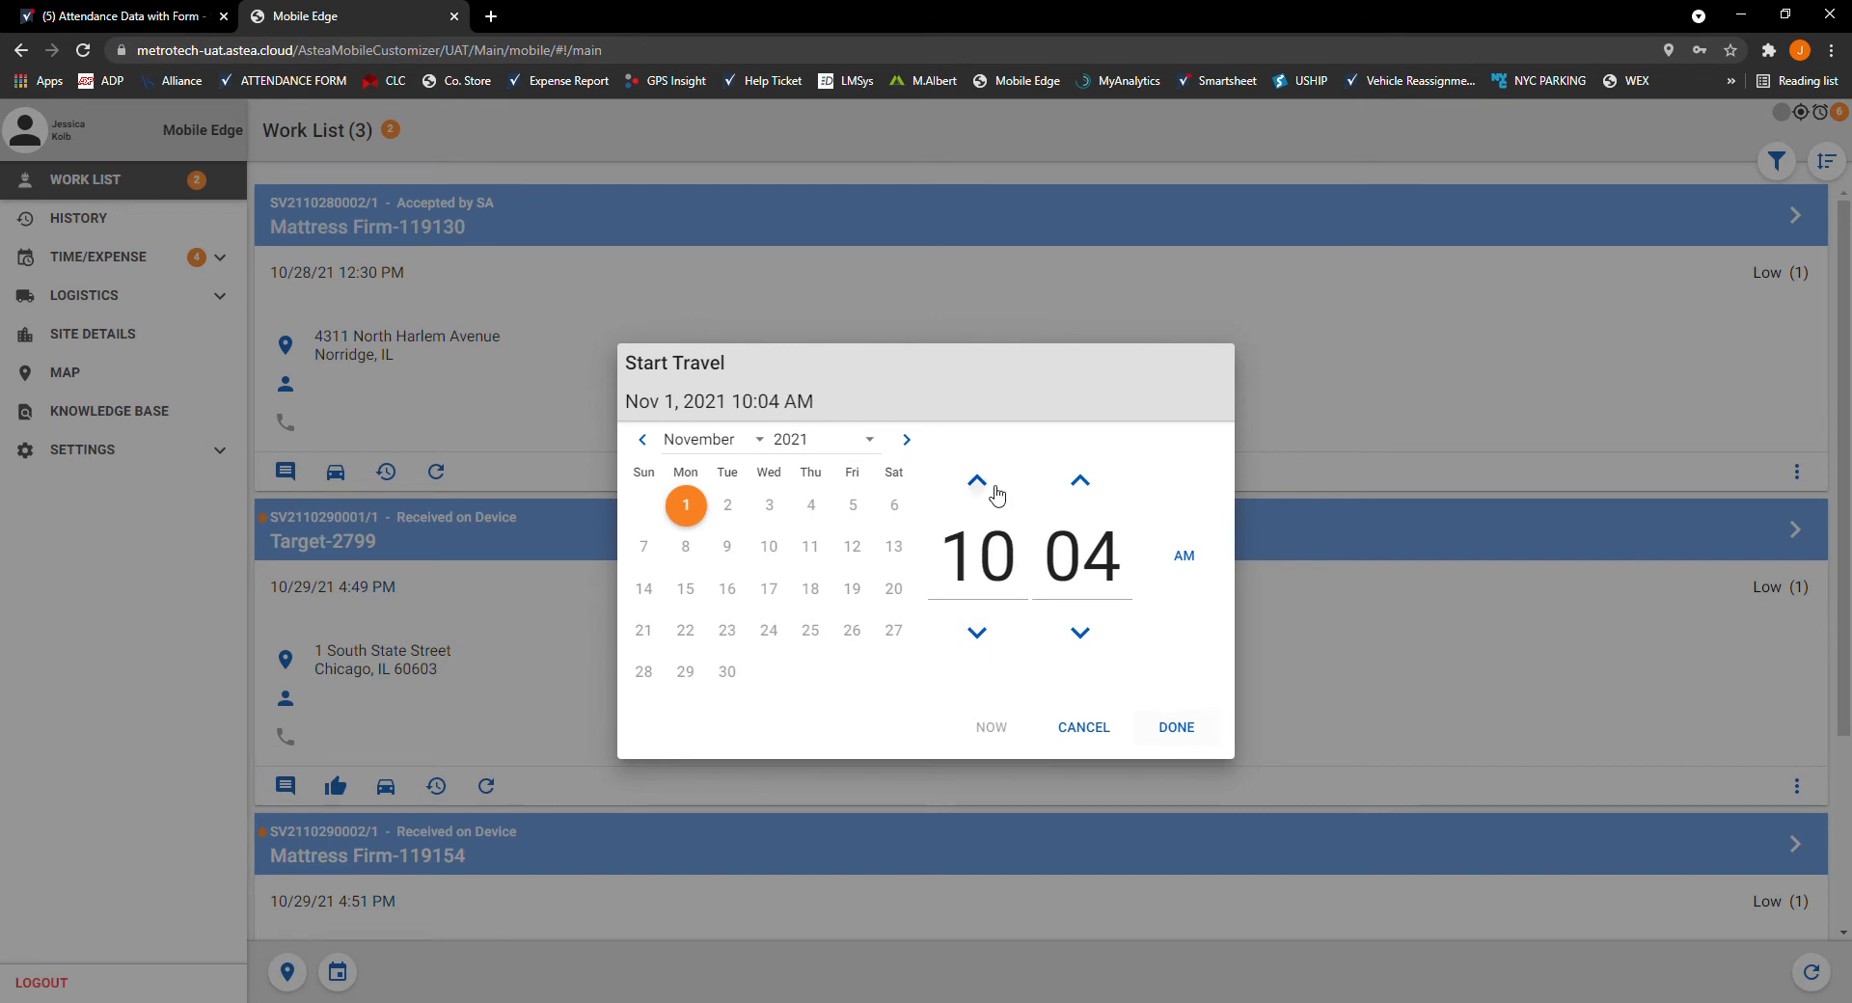
click(977, 633)
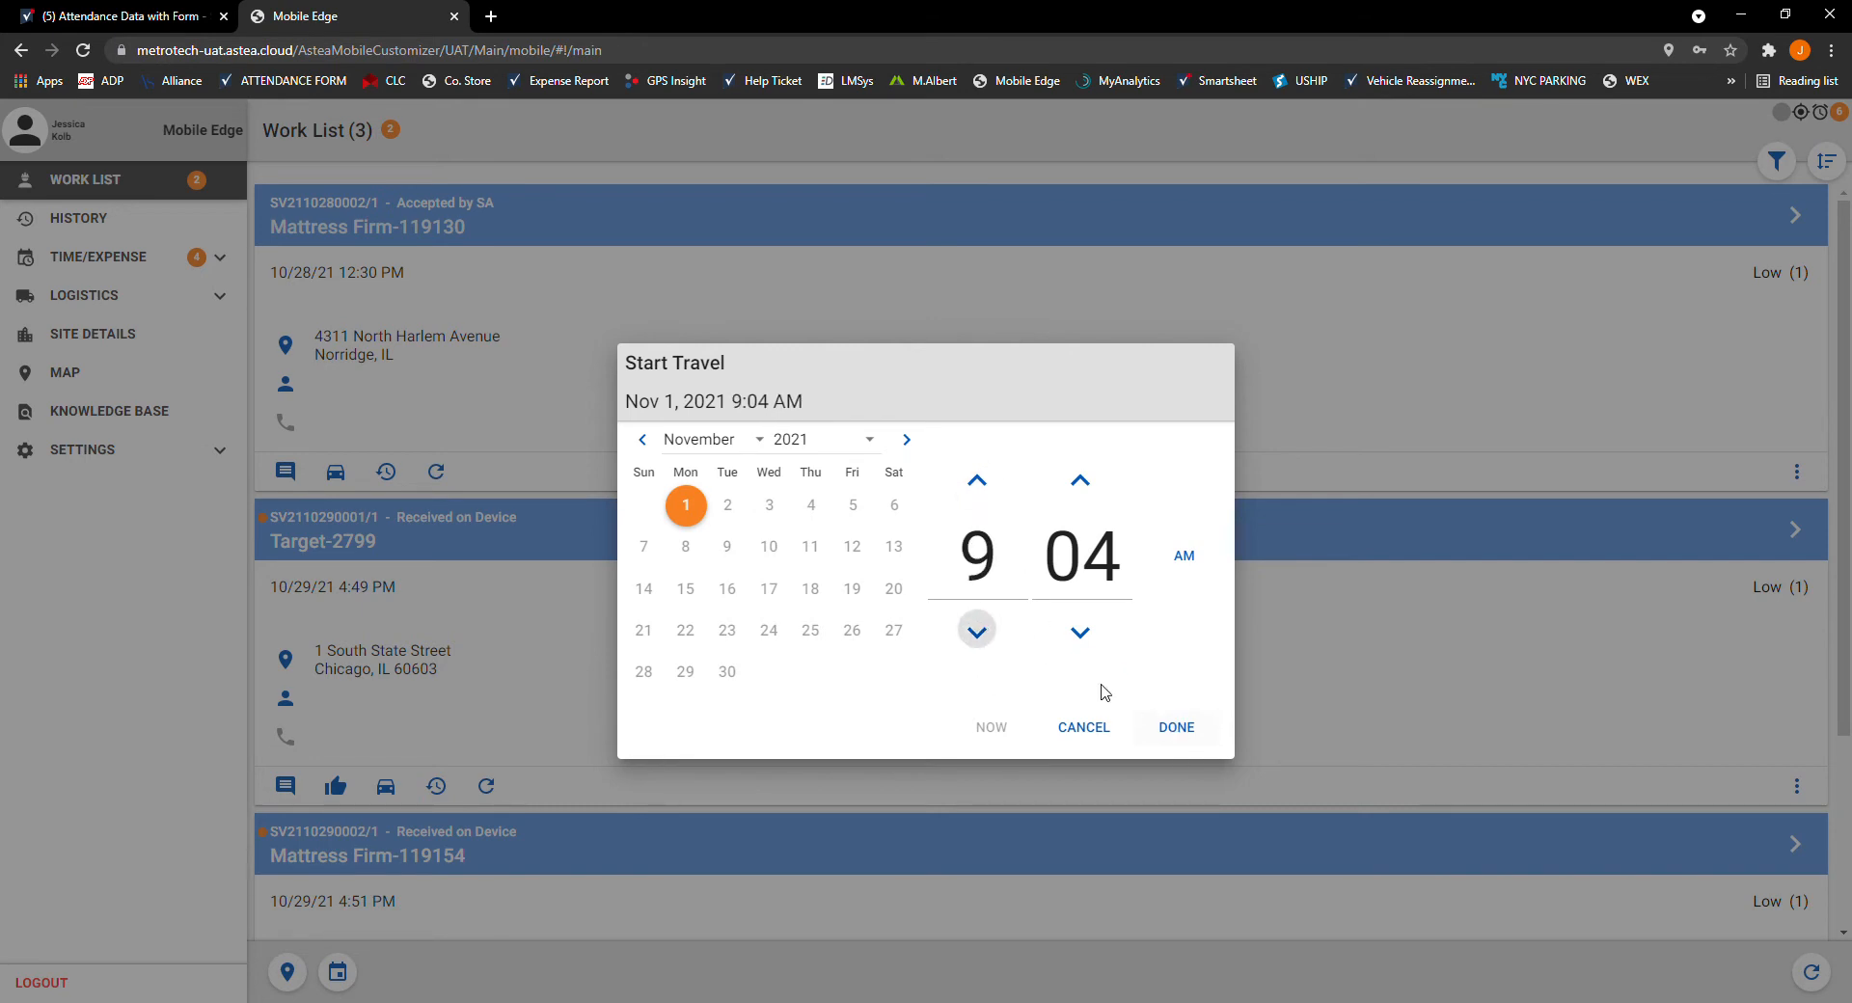
click(1177, 728)
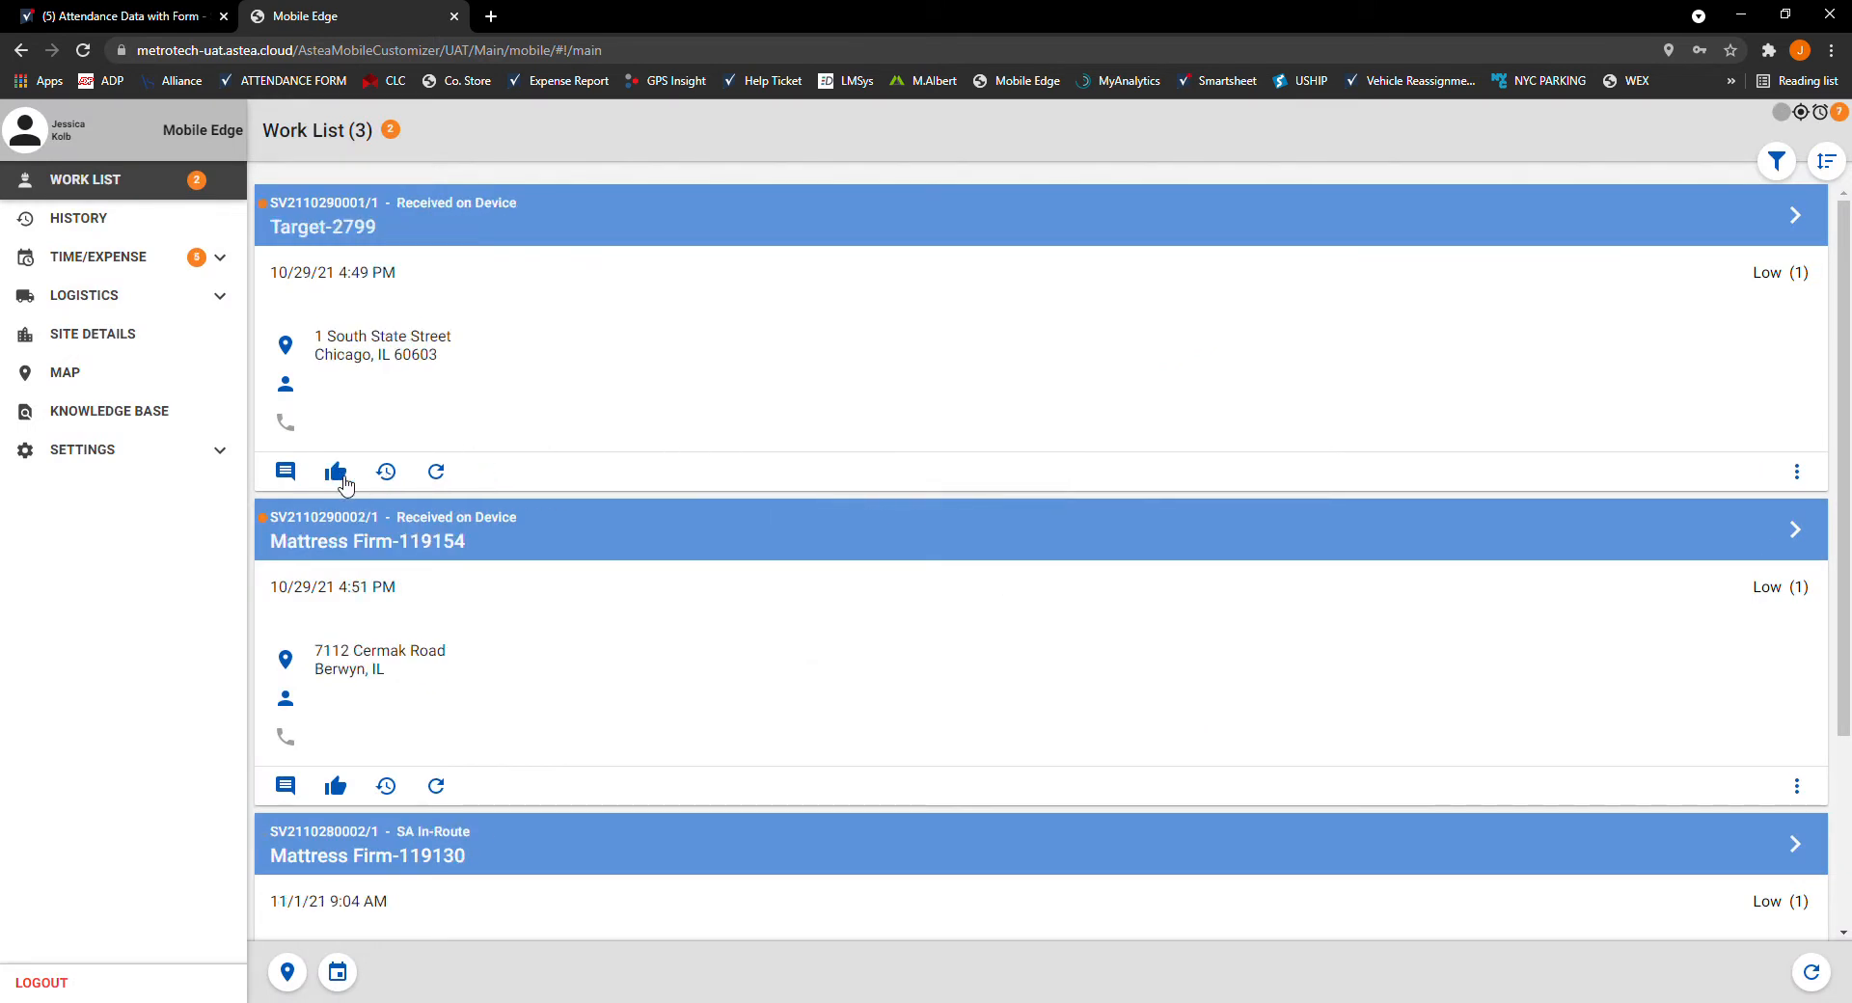
Step: Open the Mattress Firm-119130 work order from the work list
scroll(345, 482, down, 3)
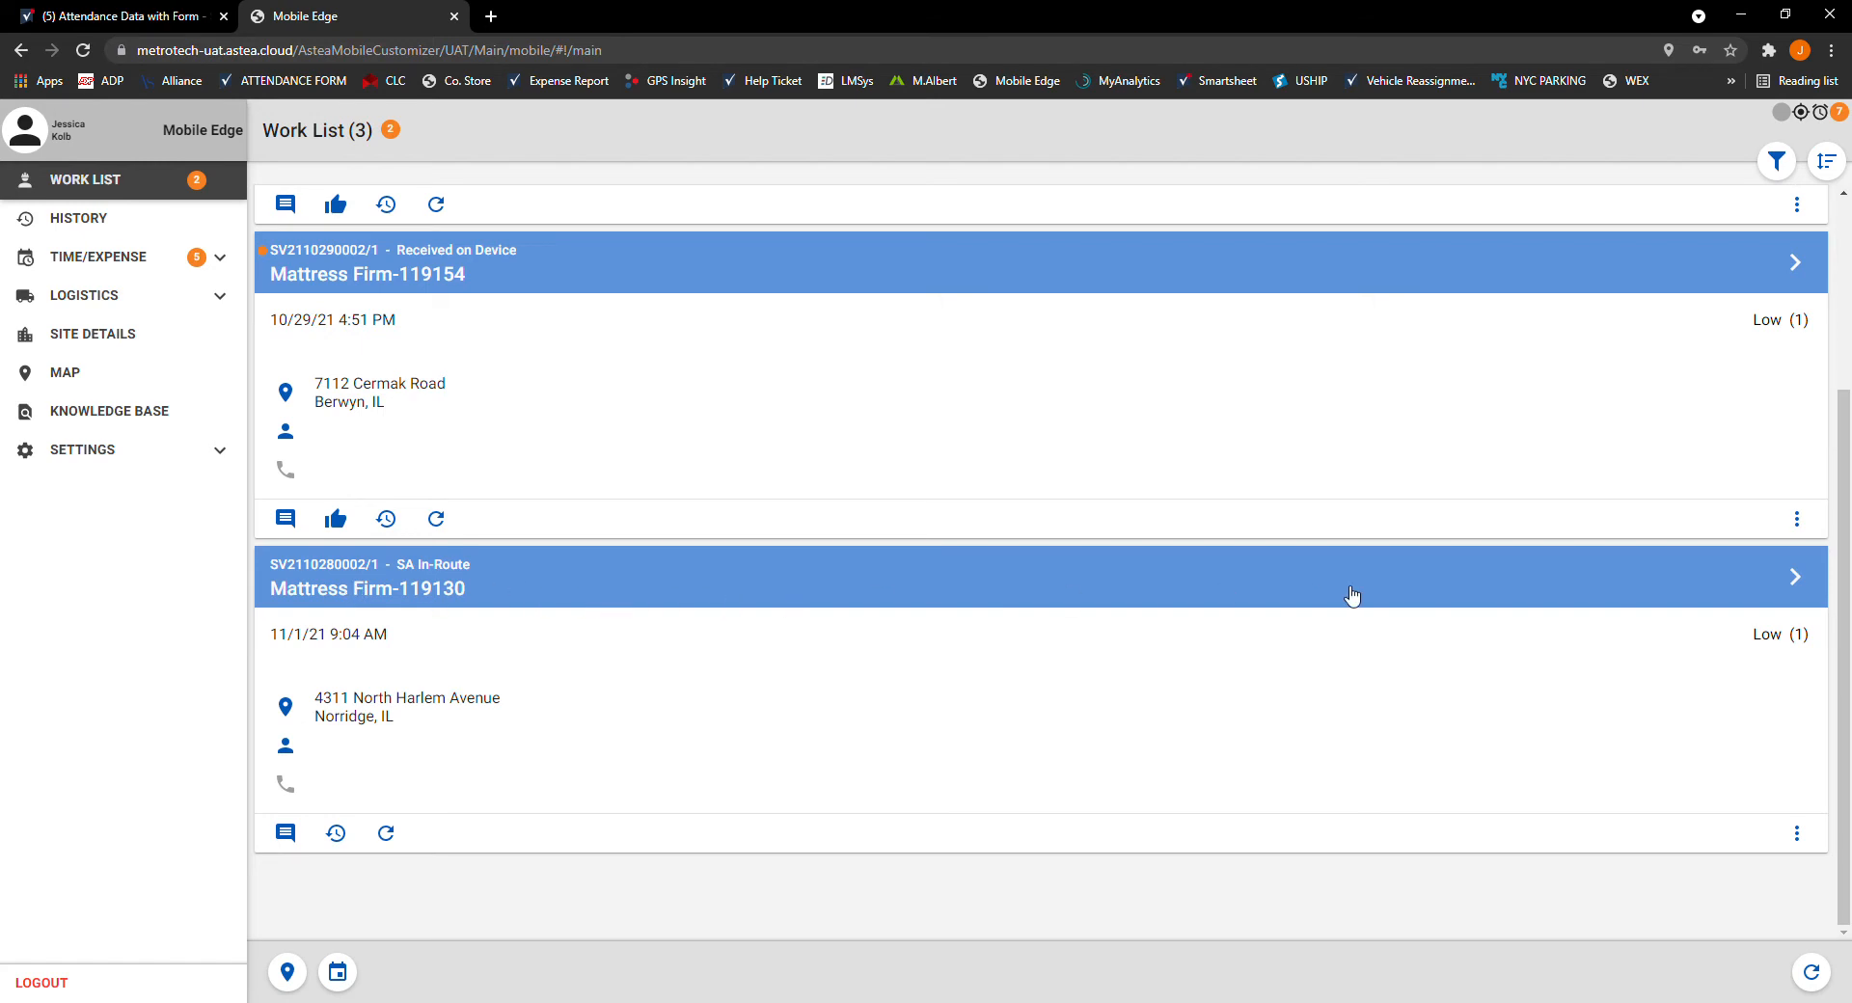
click(1805, 588)
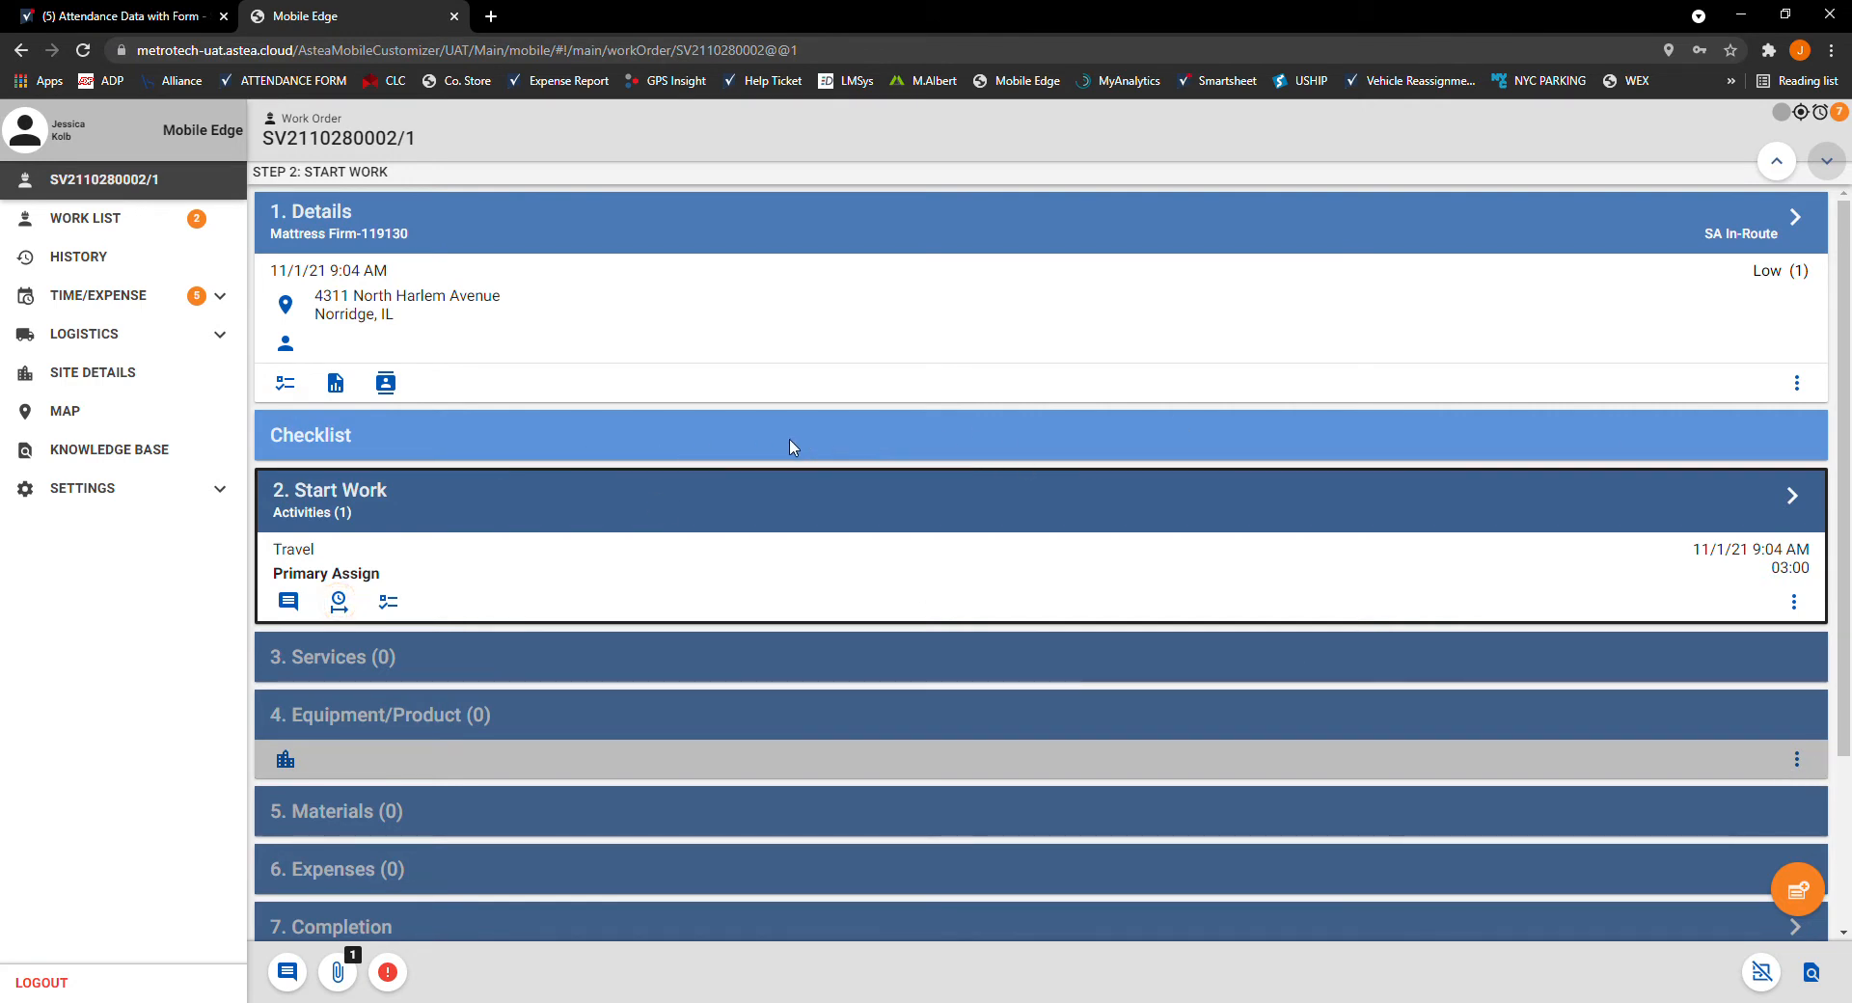
Step: Try to start work on the Primary Assign activity at 11:05 AM on Nov 1, 2021
click(344, 608)
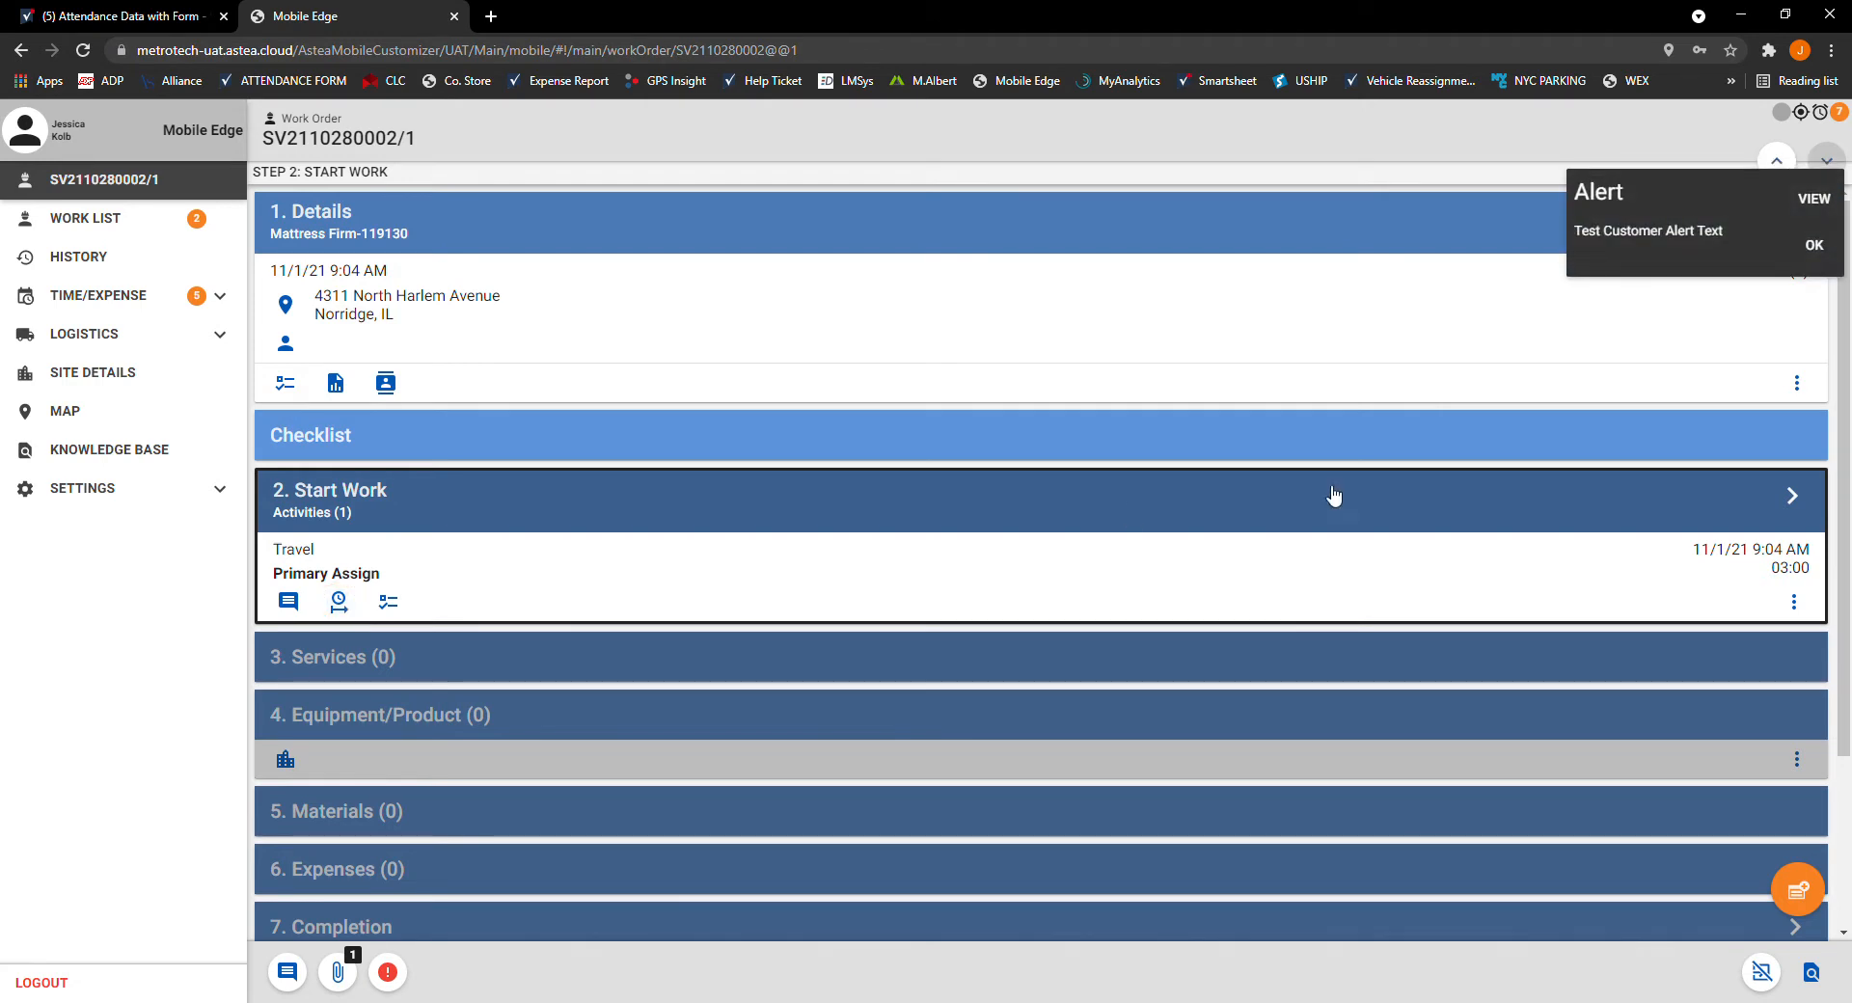
click(1817, 253)
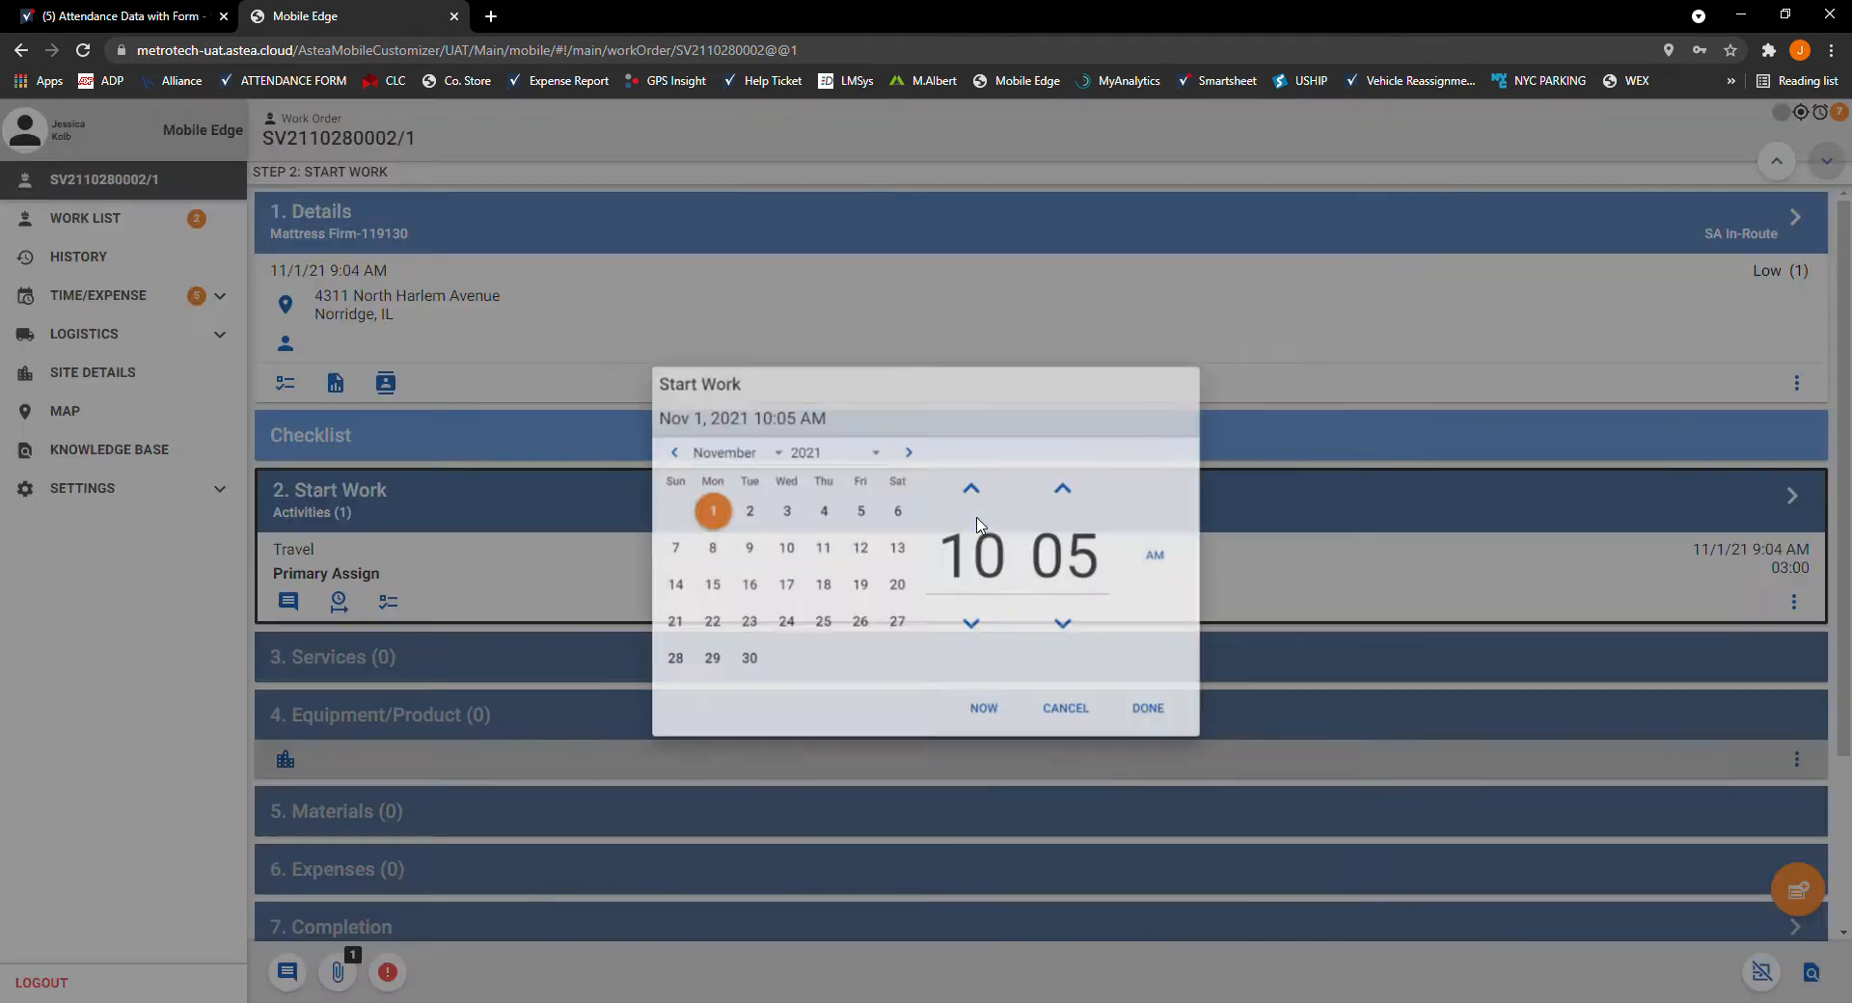
click(974, 632)
click(974, 632)
click(989, 487)
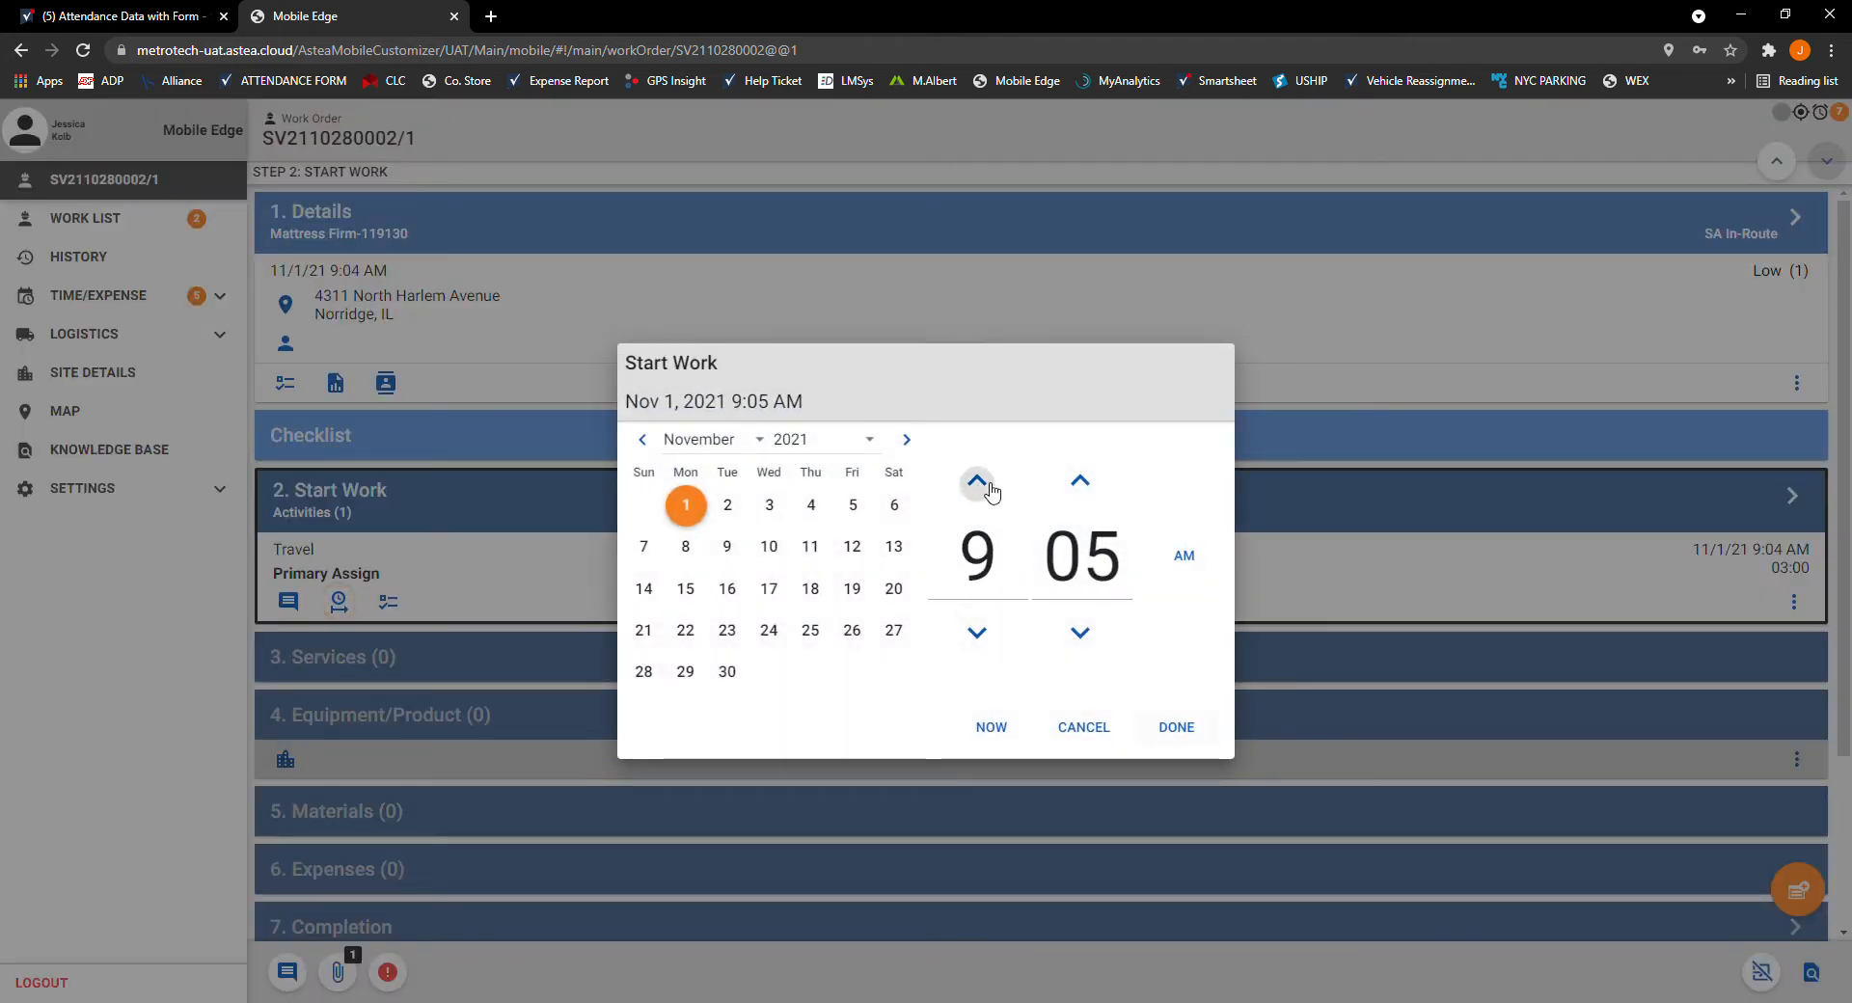
click(989, 487)
click(989, 487)
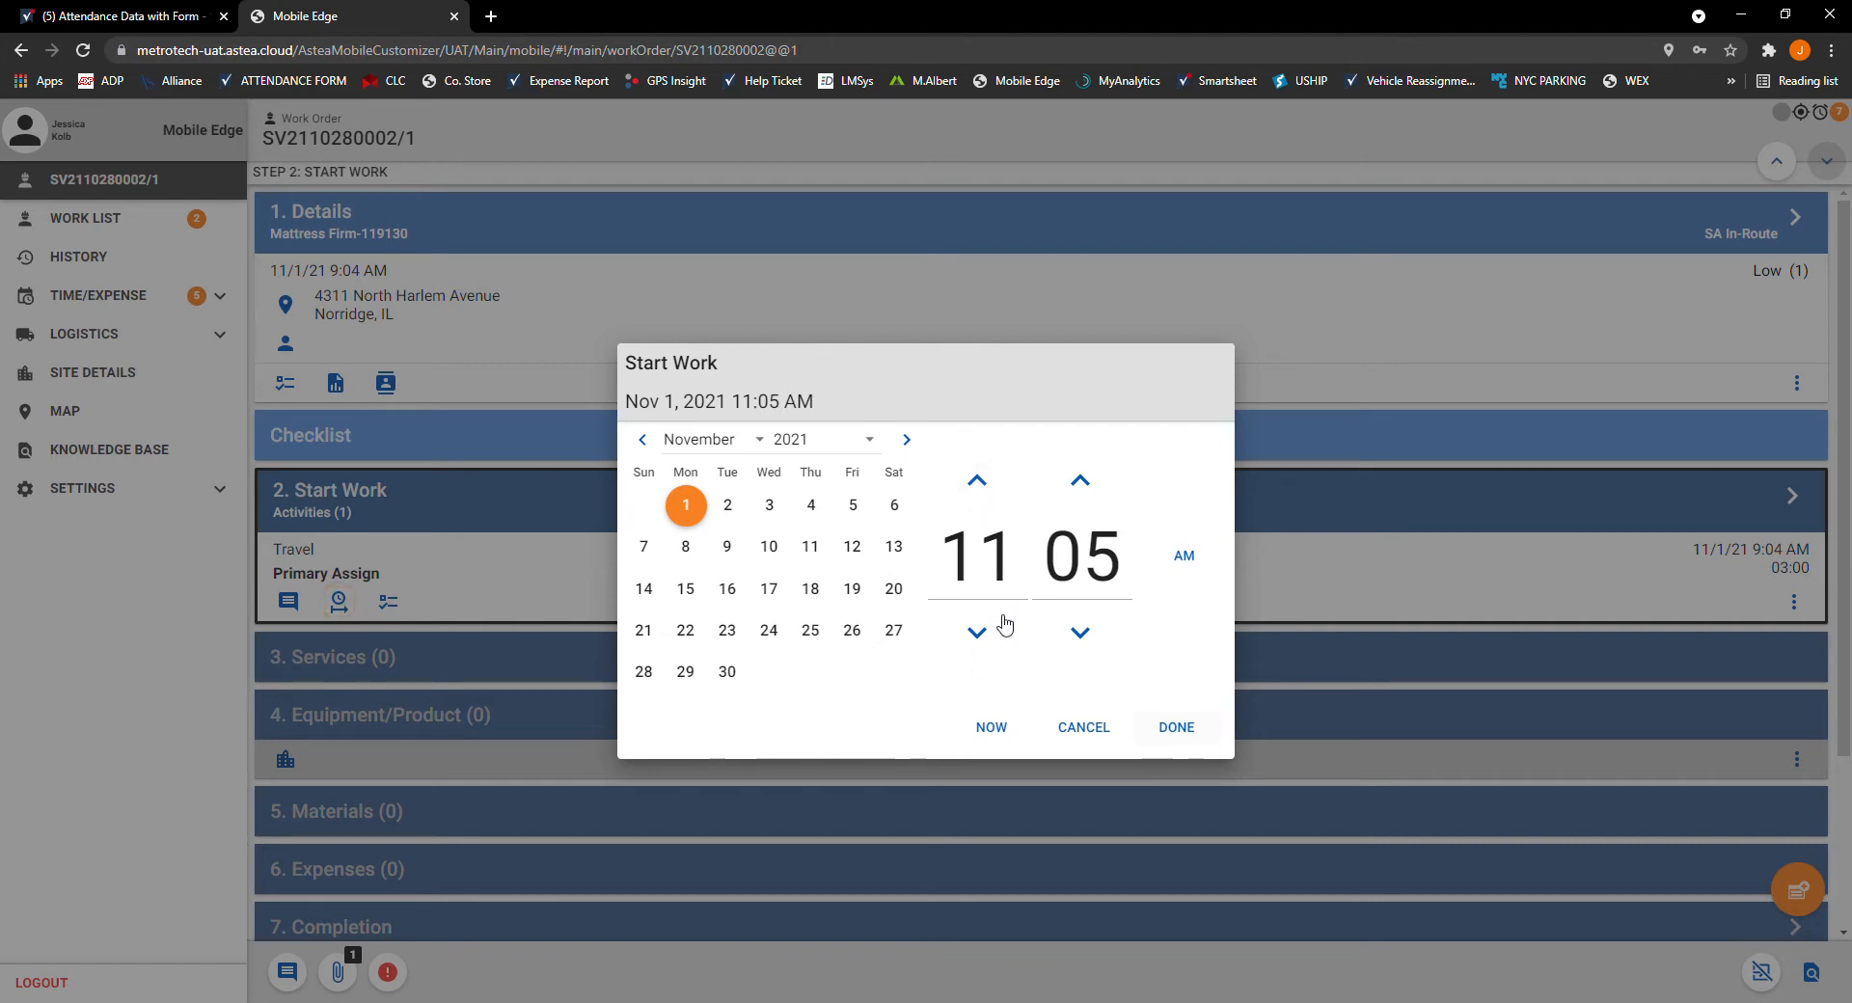
click(977, 632)
click(977, 485)
click(1177, 728)
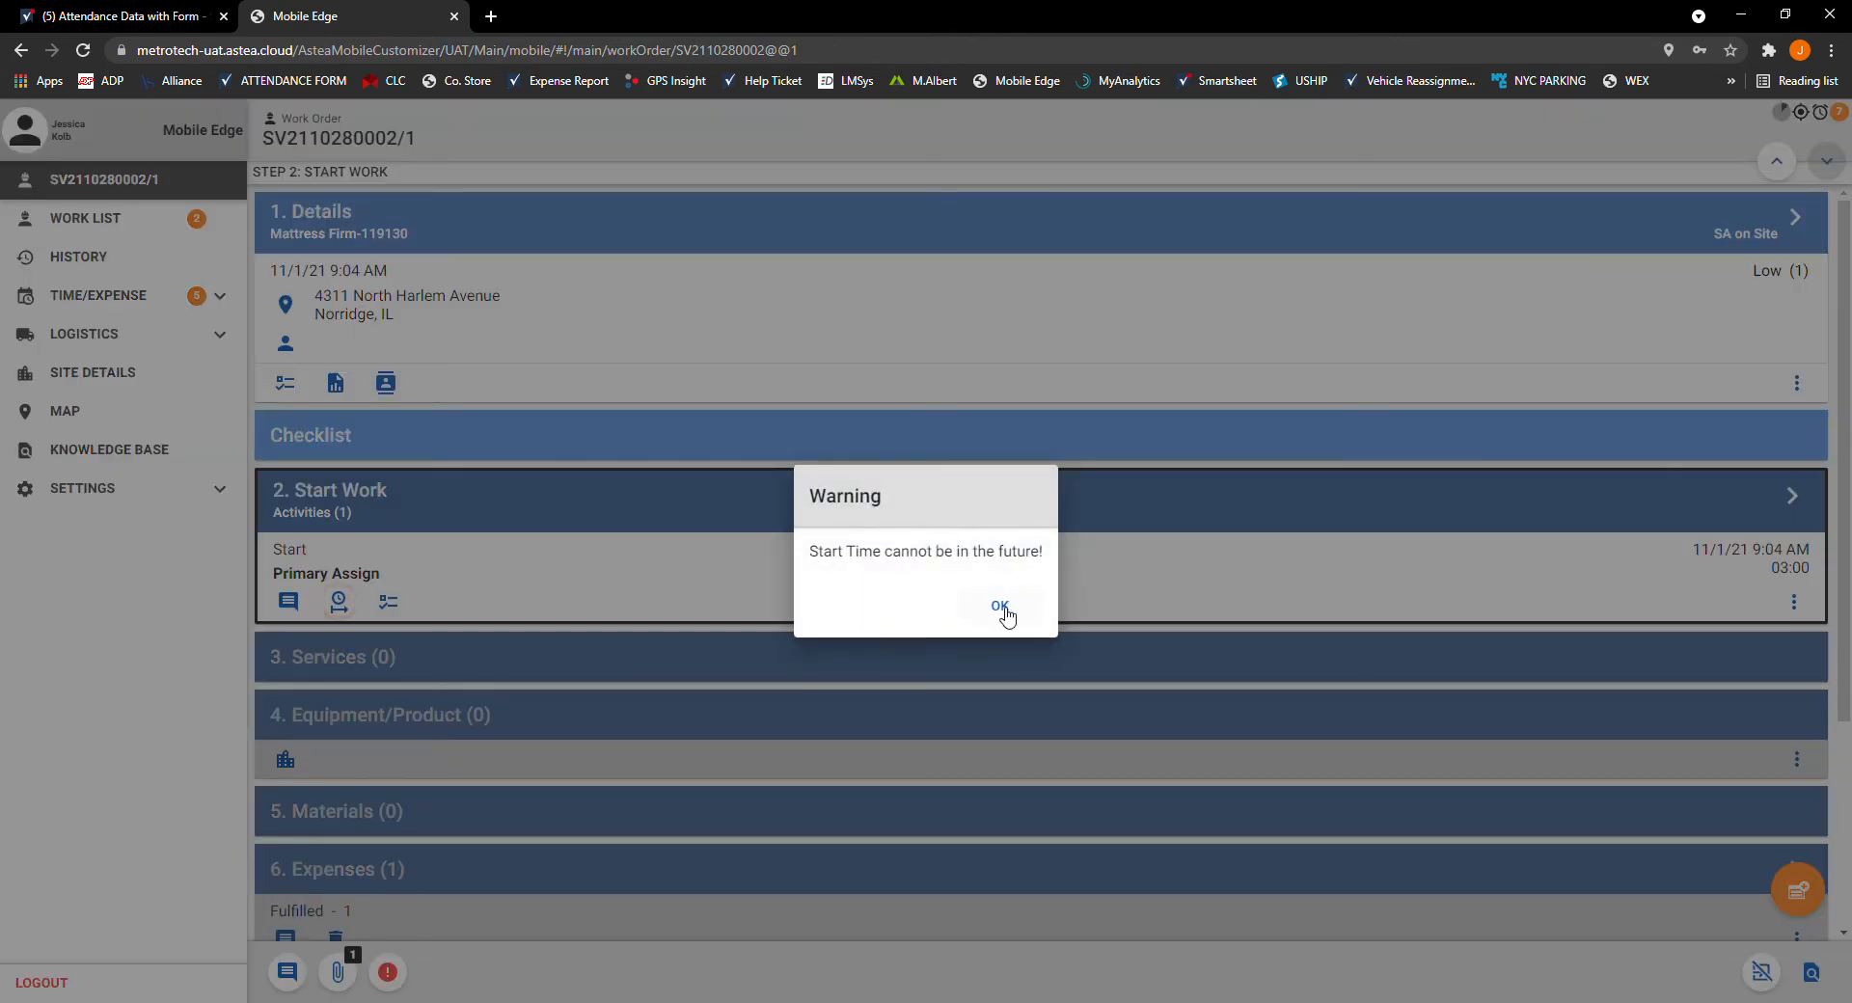
click(1001, 608)
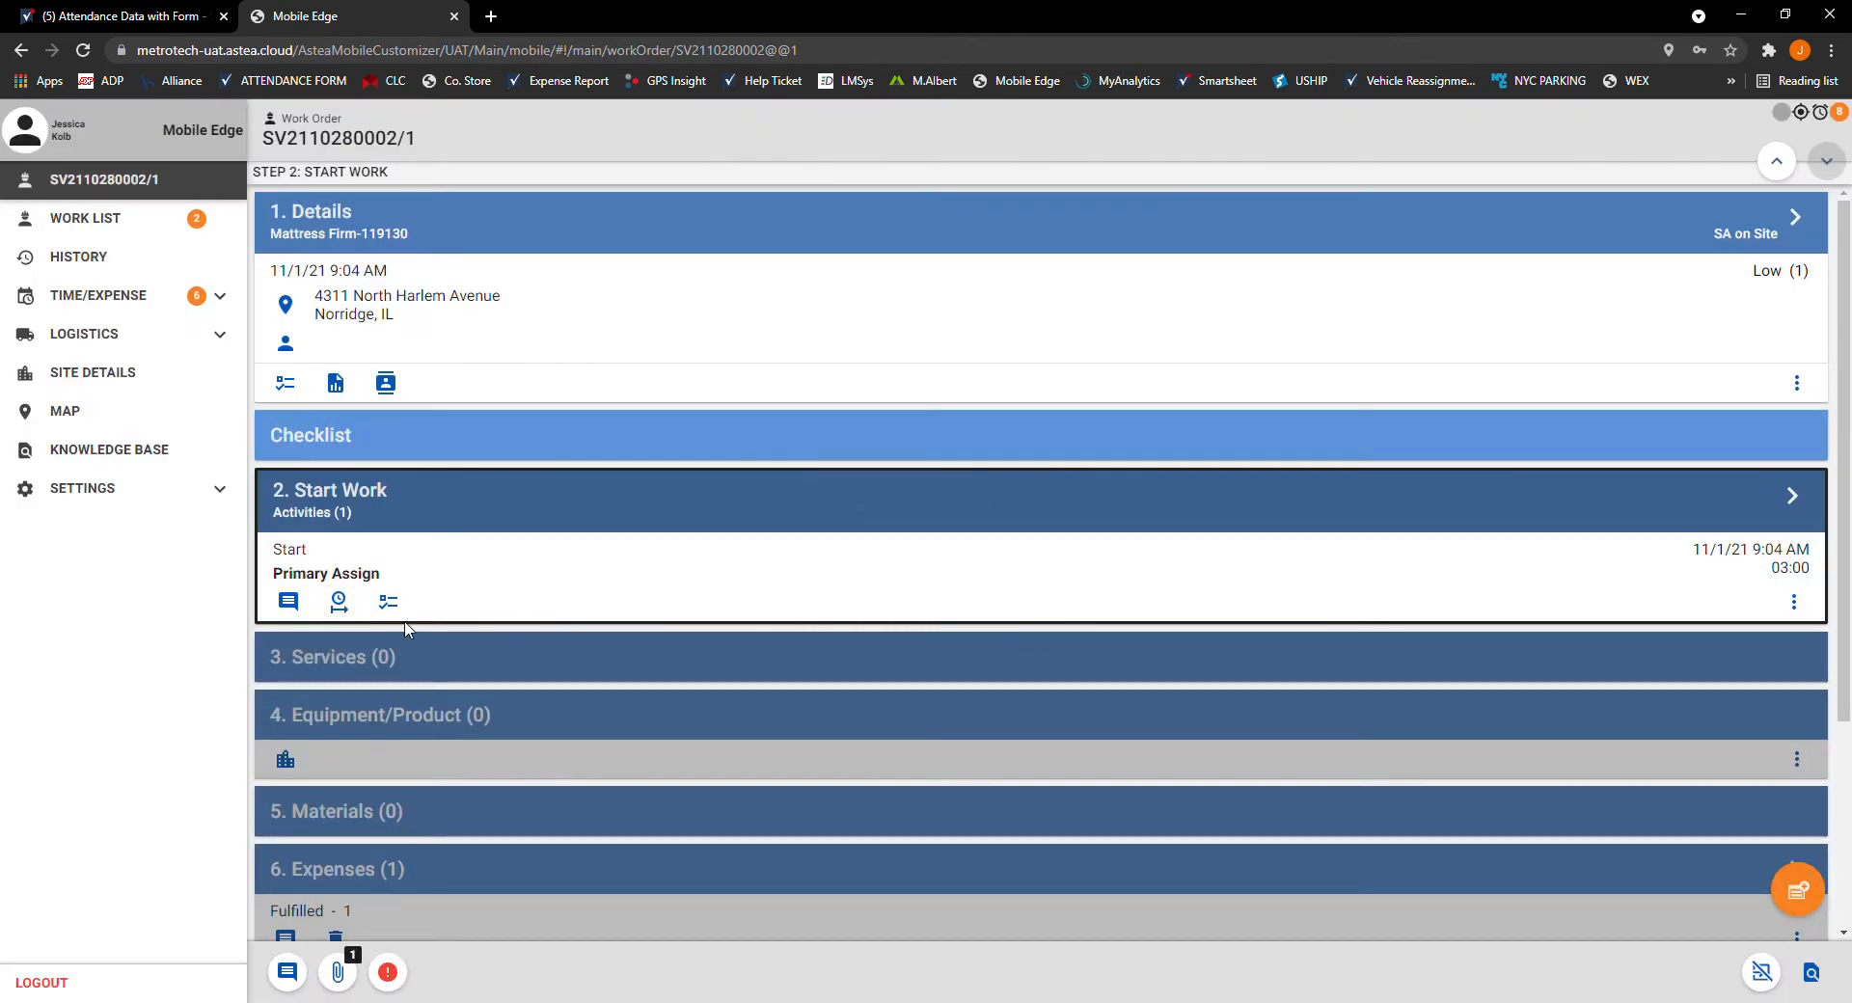
Step: Start work on the Primary Assign activity with a Nov 1, 2021 start time around 9:30 AM, acknowledging the customer alert
click(338, 603)
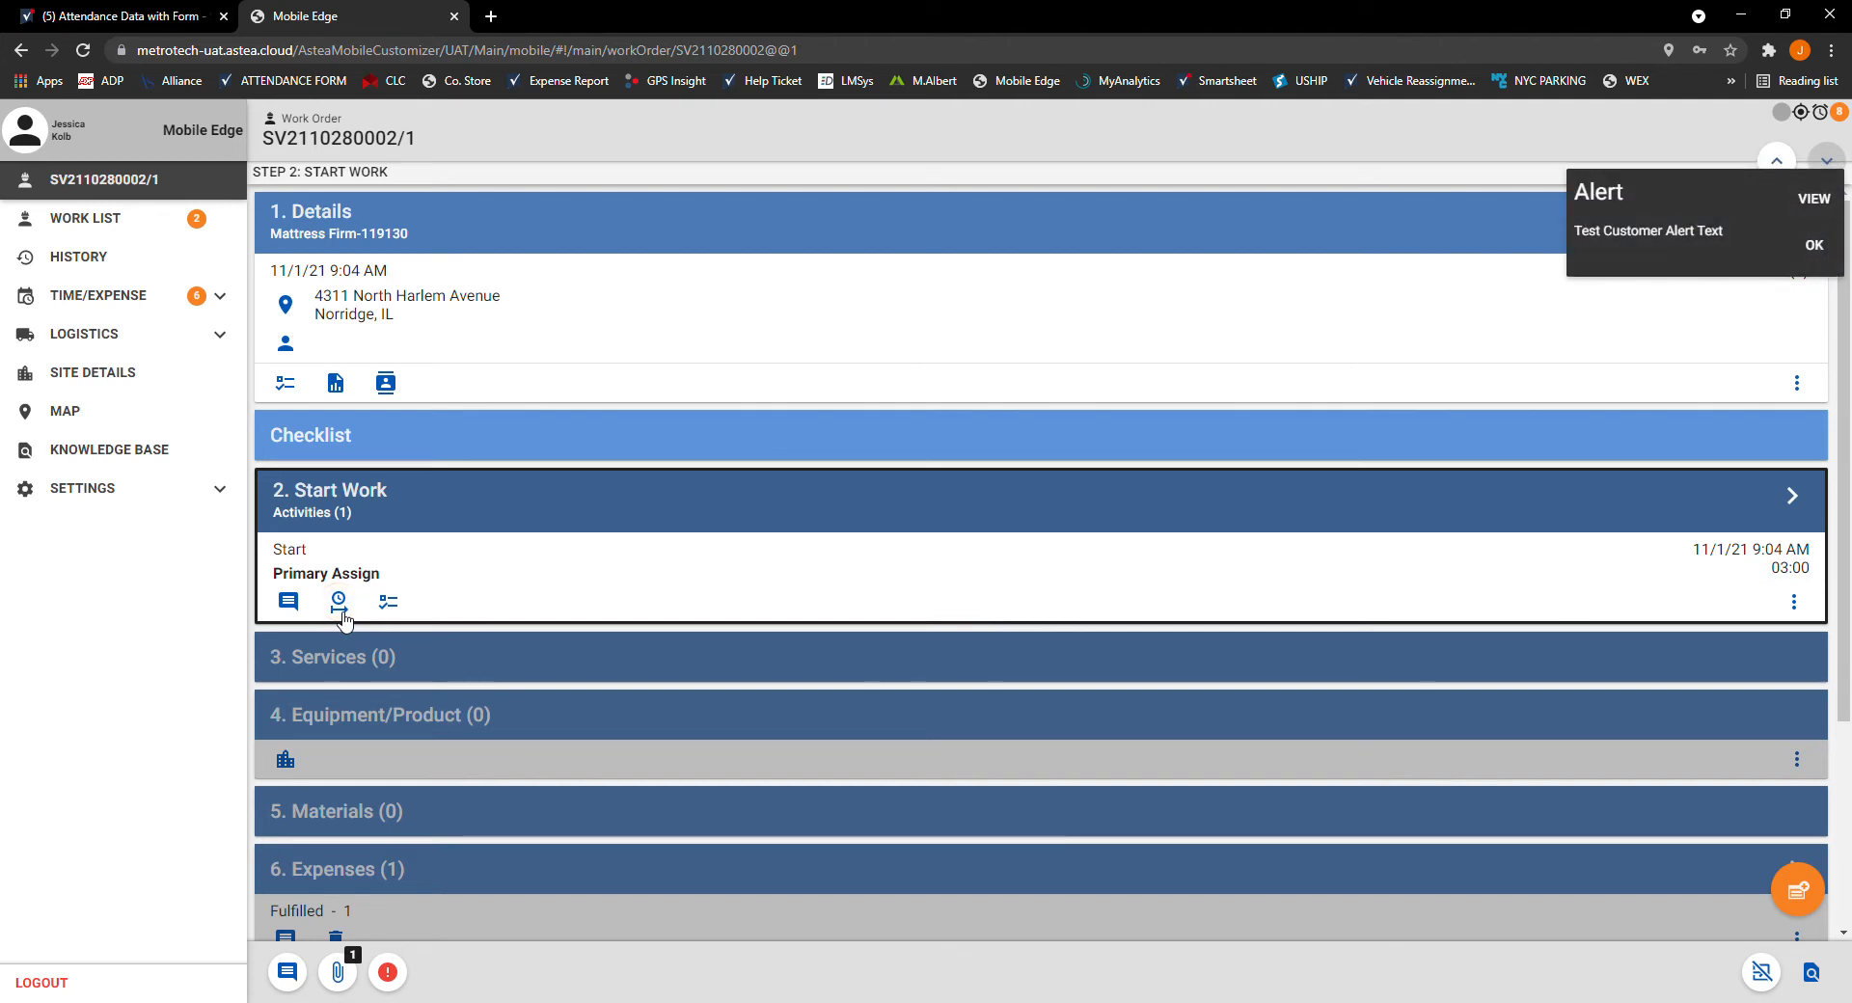
click(1814, 245)
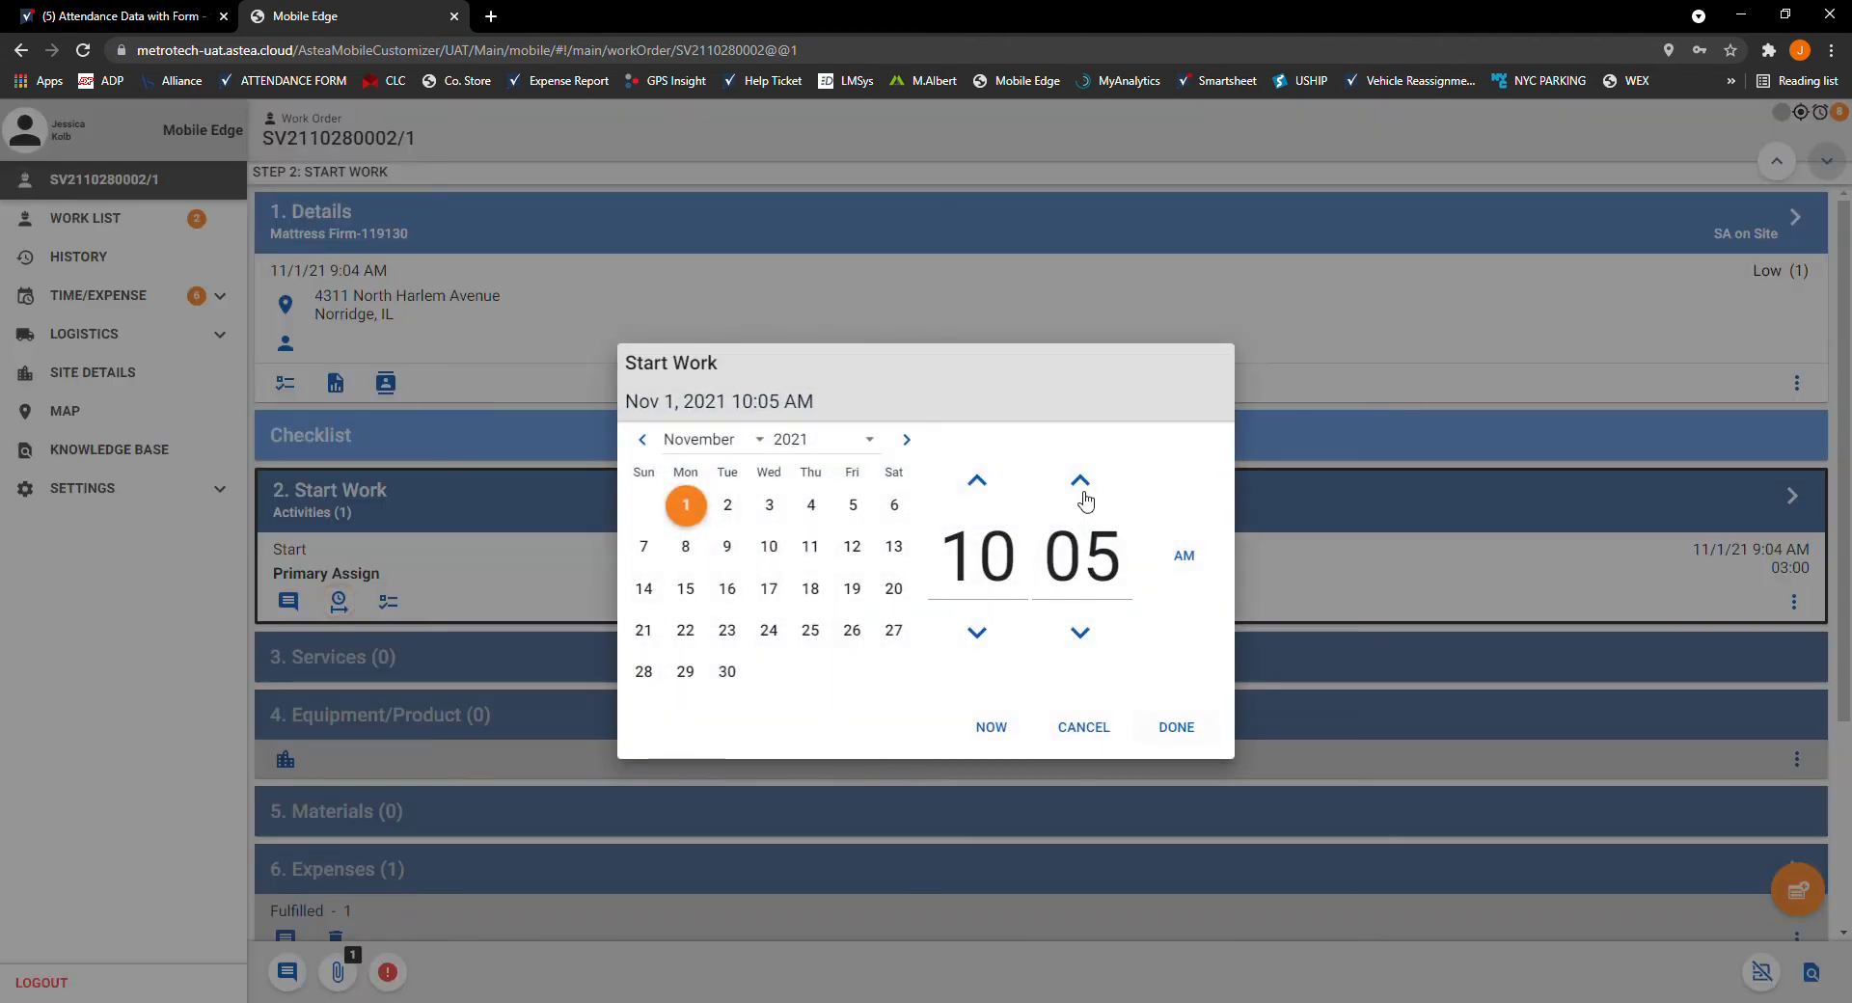
drag(1121, 559, 1051, 557)
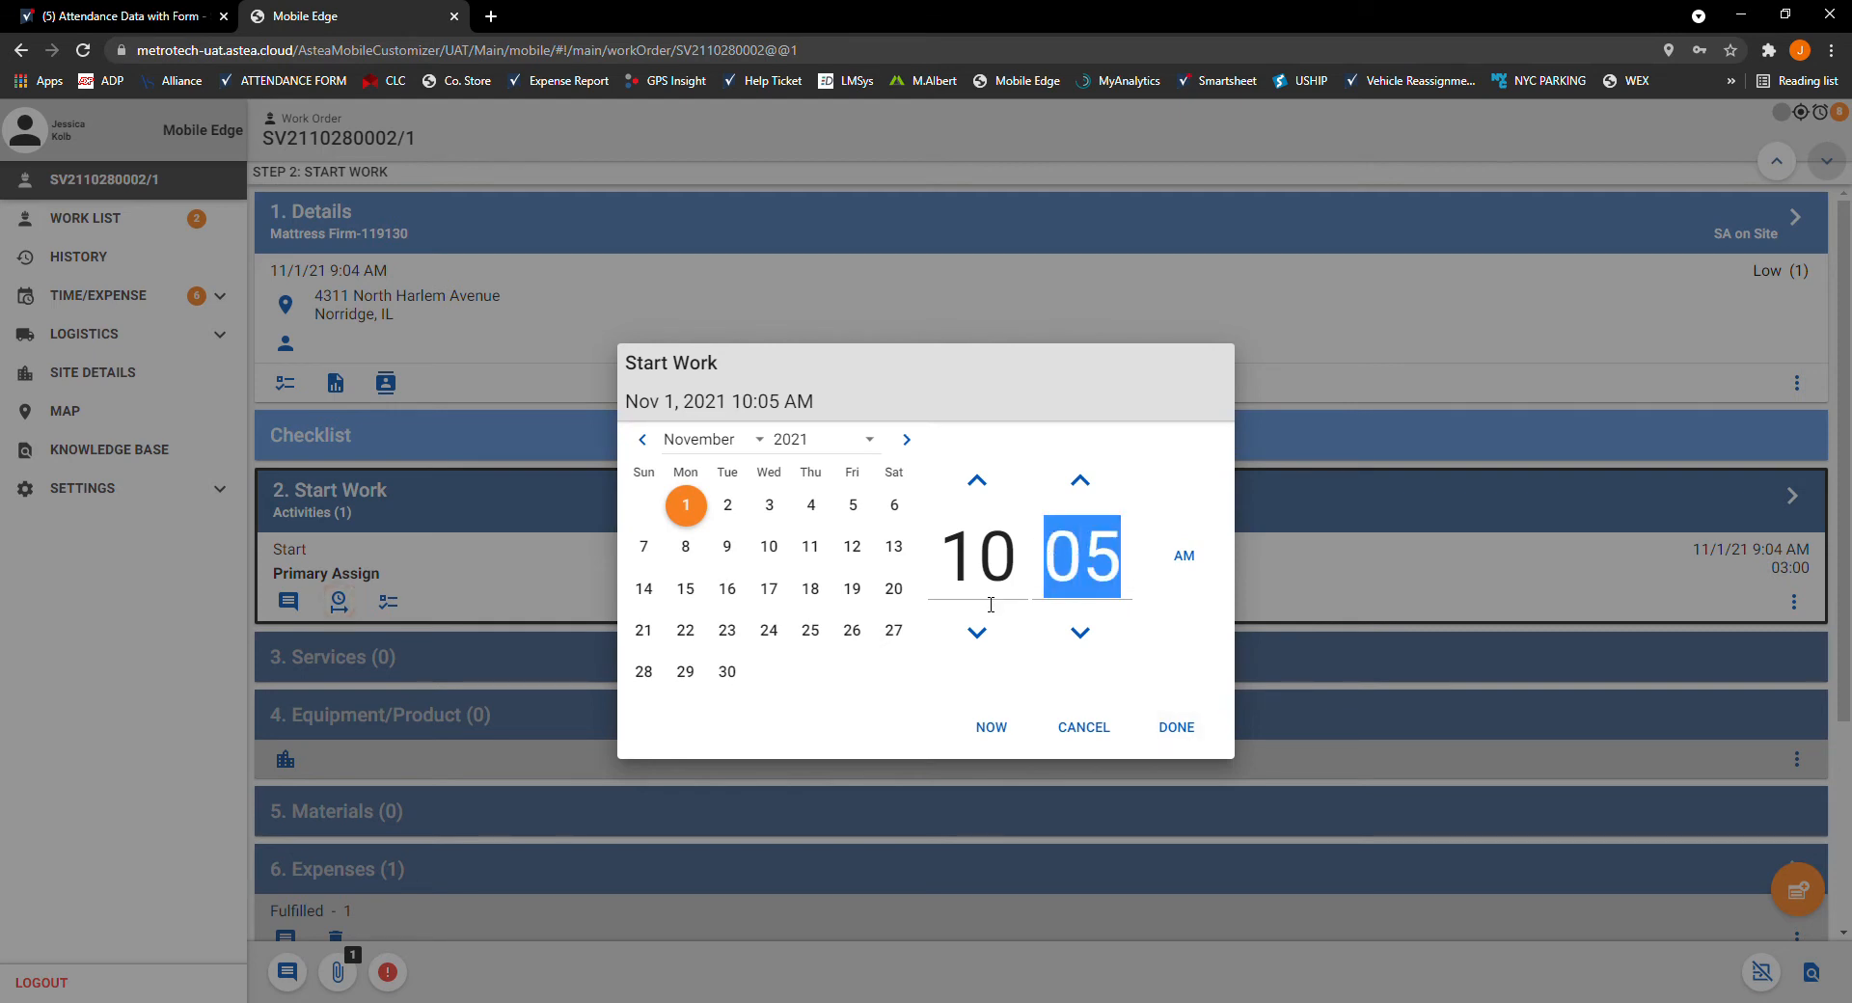
click(977, 633)
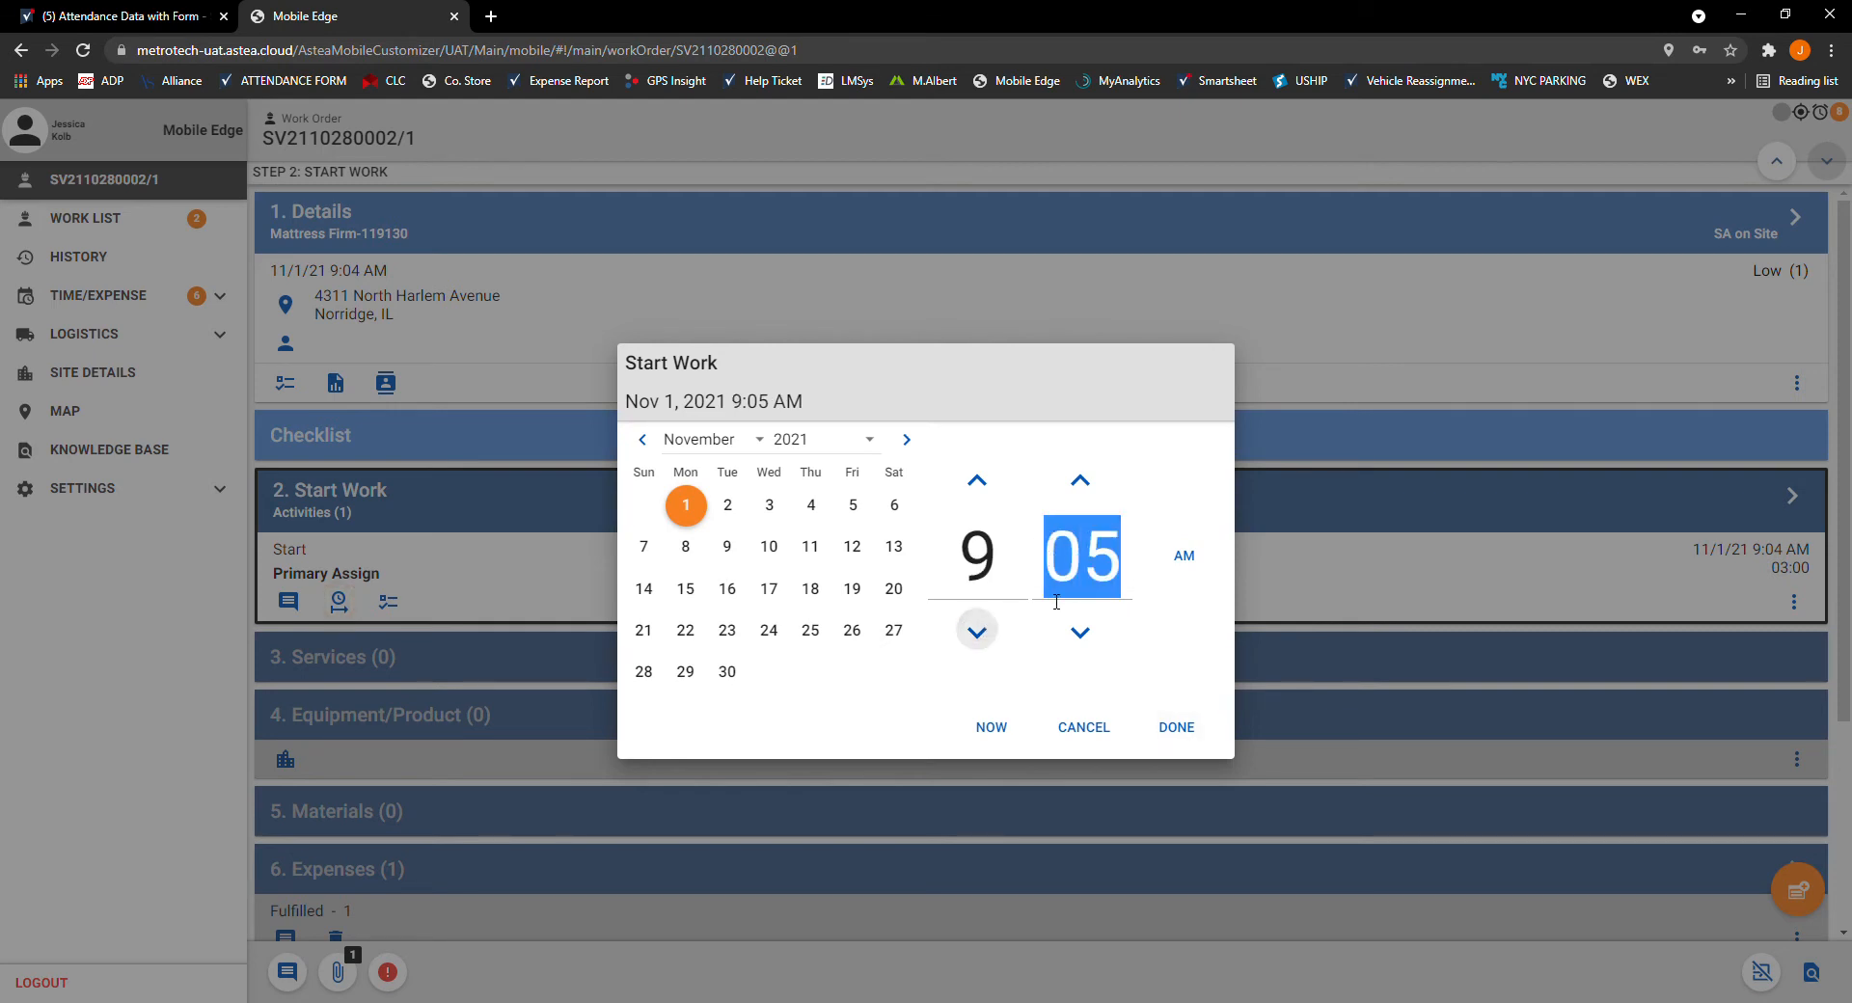
click(1081, 482)
click(1080, 483)
click(1081, 482)
click(1081, 483)
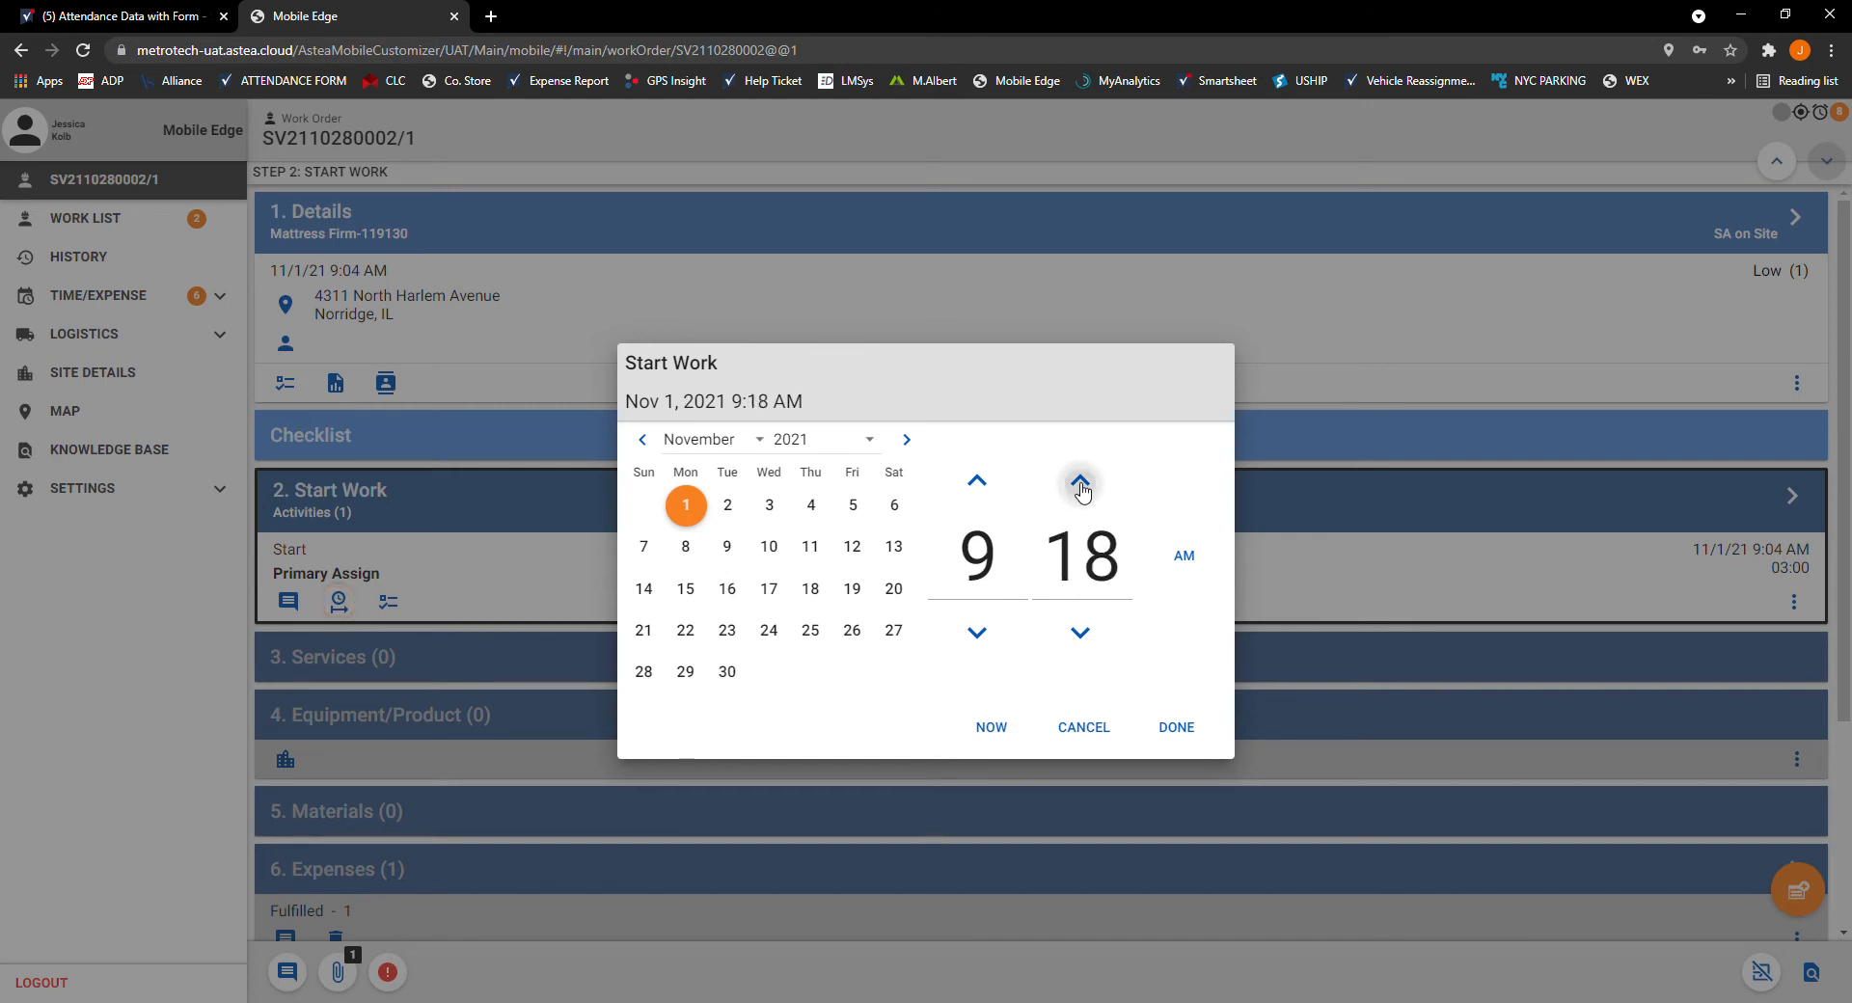
click(1081, 482)
click(1081, 483)
click(1081, 483)
click(1080, 482)
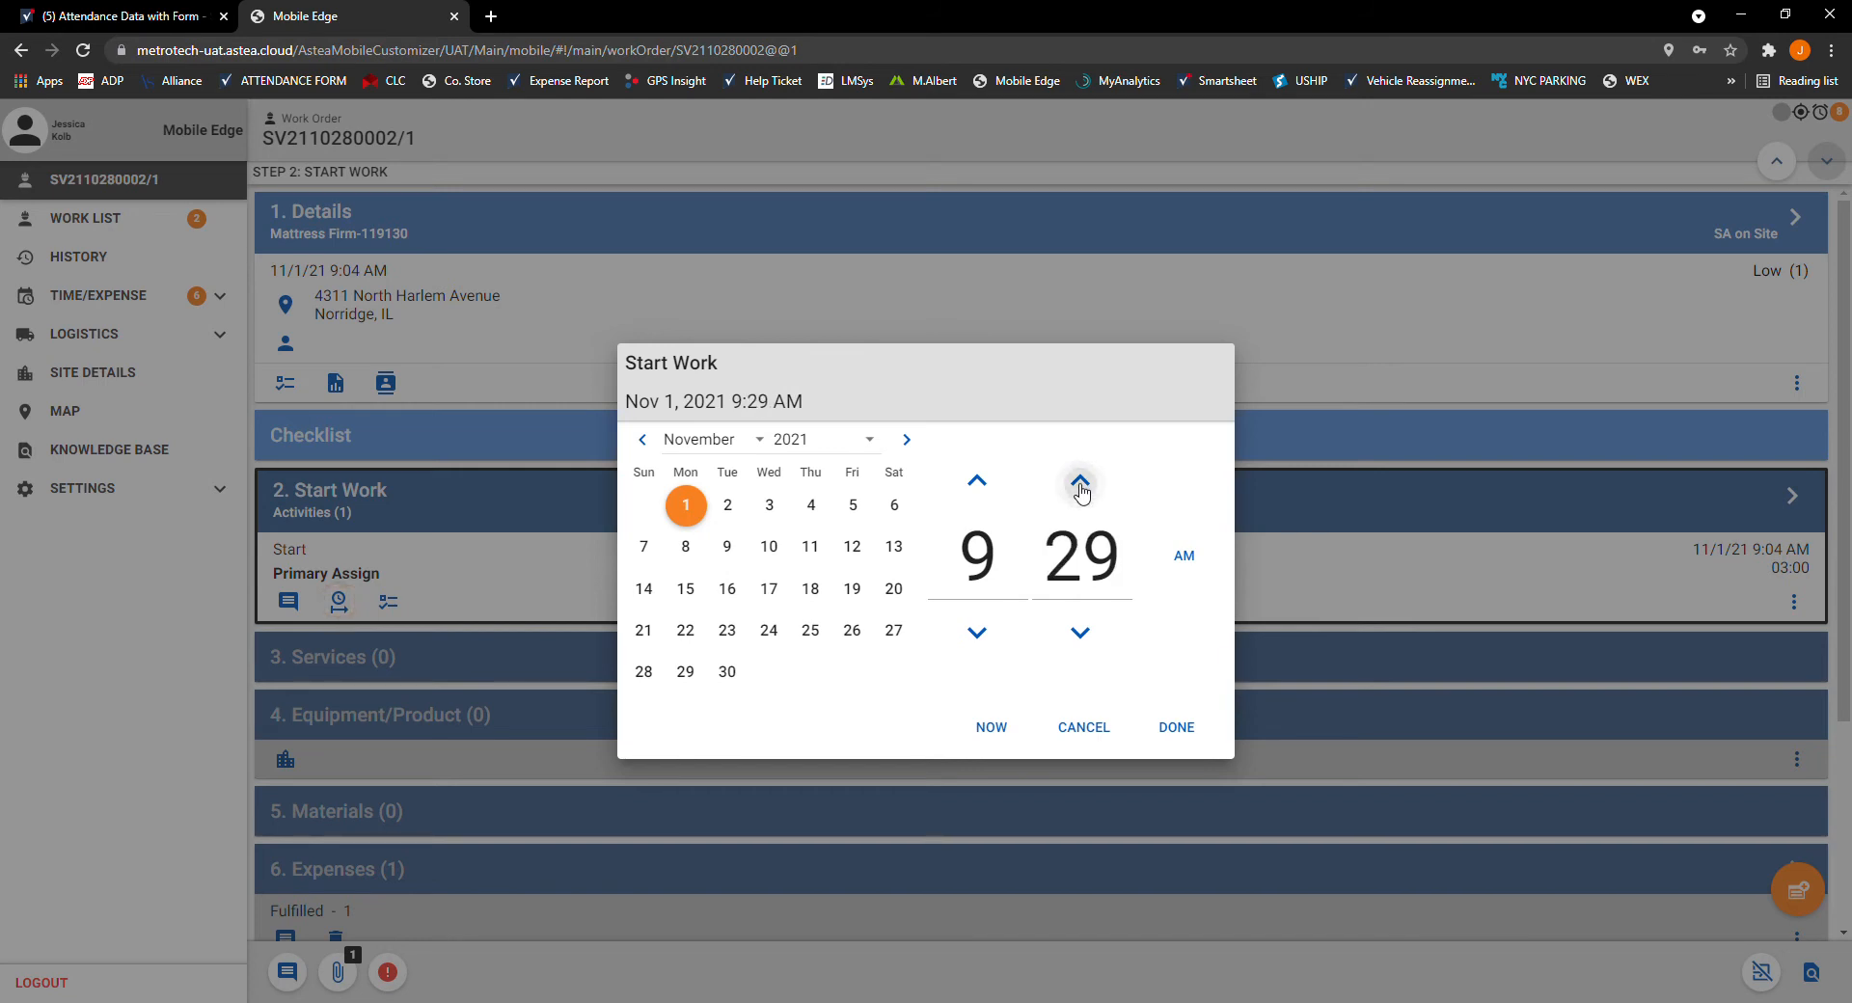
click(1081, 482)
click(1175, 728)
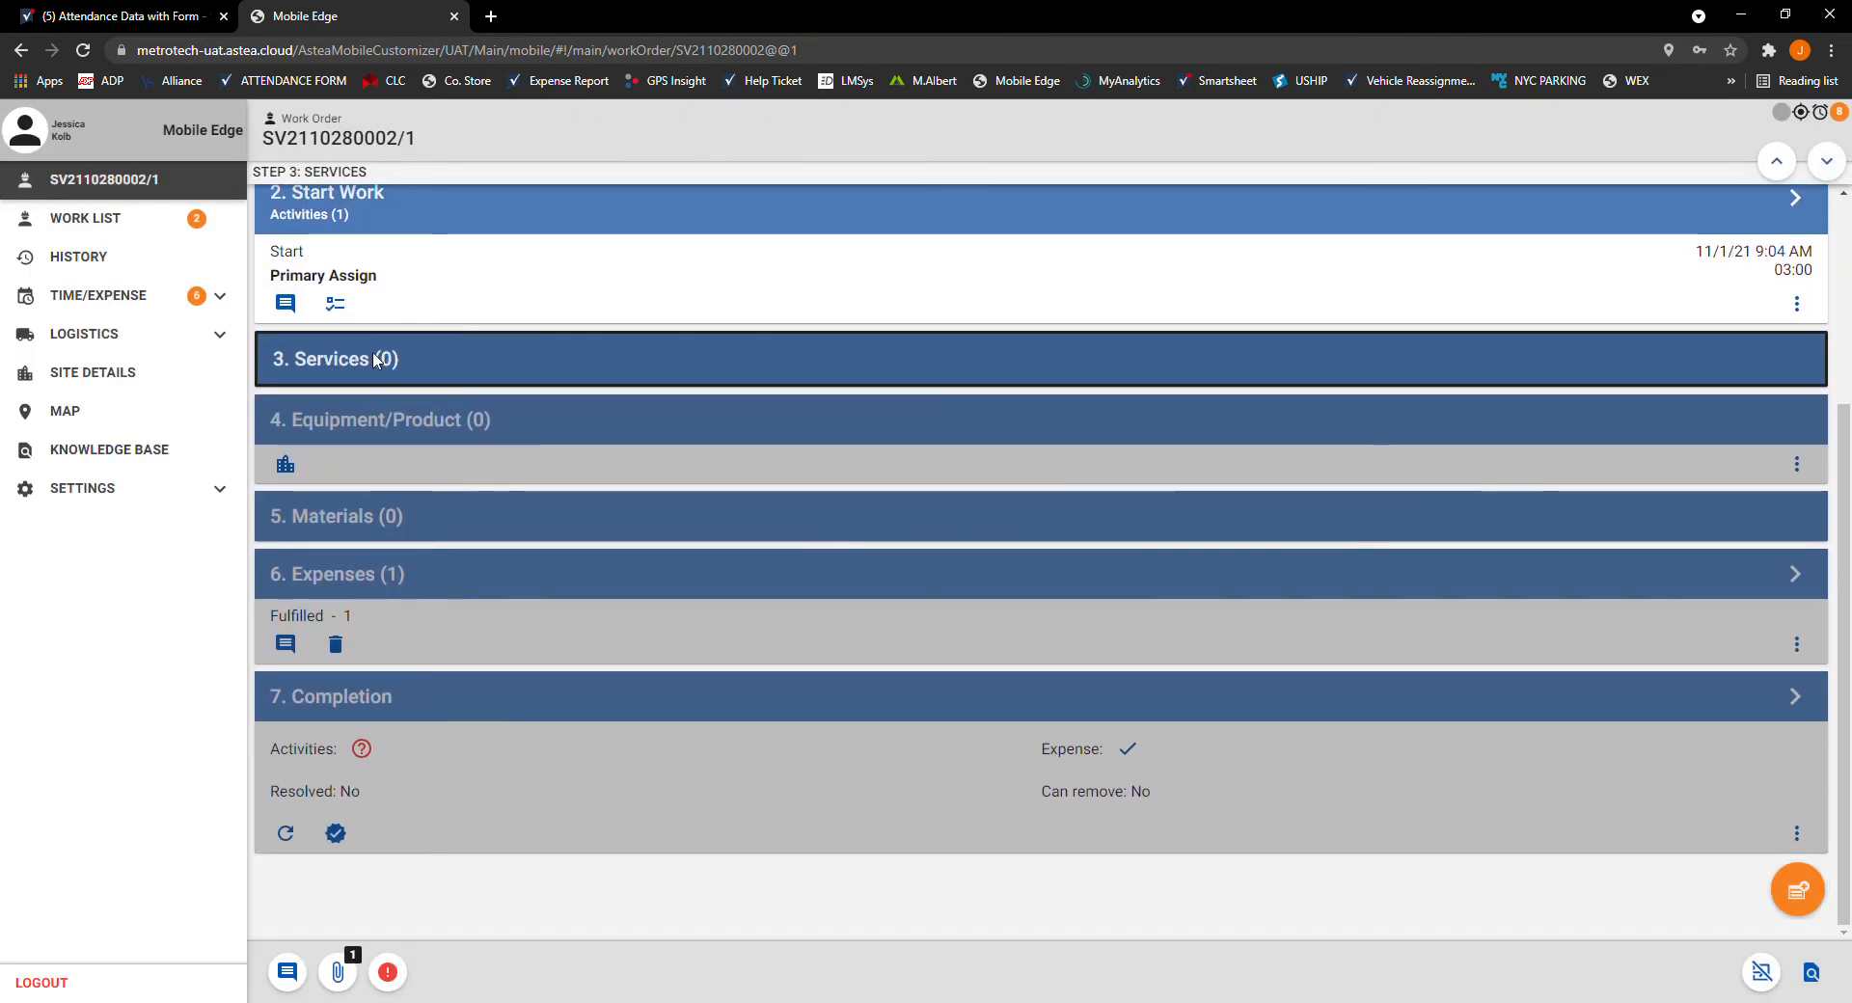
Step: Create a new service on the work order and choose "test service item" as the service
click(1810, 898)
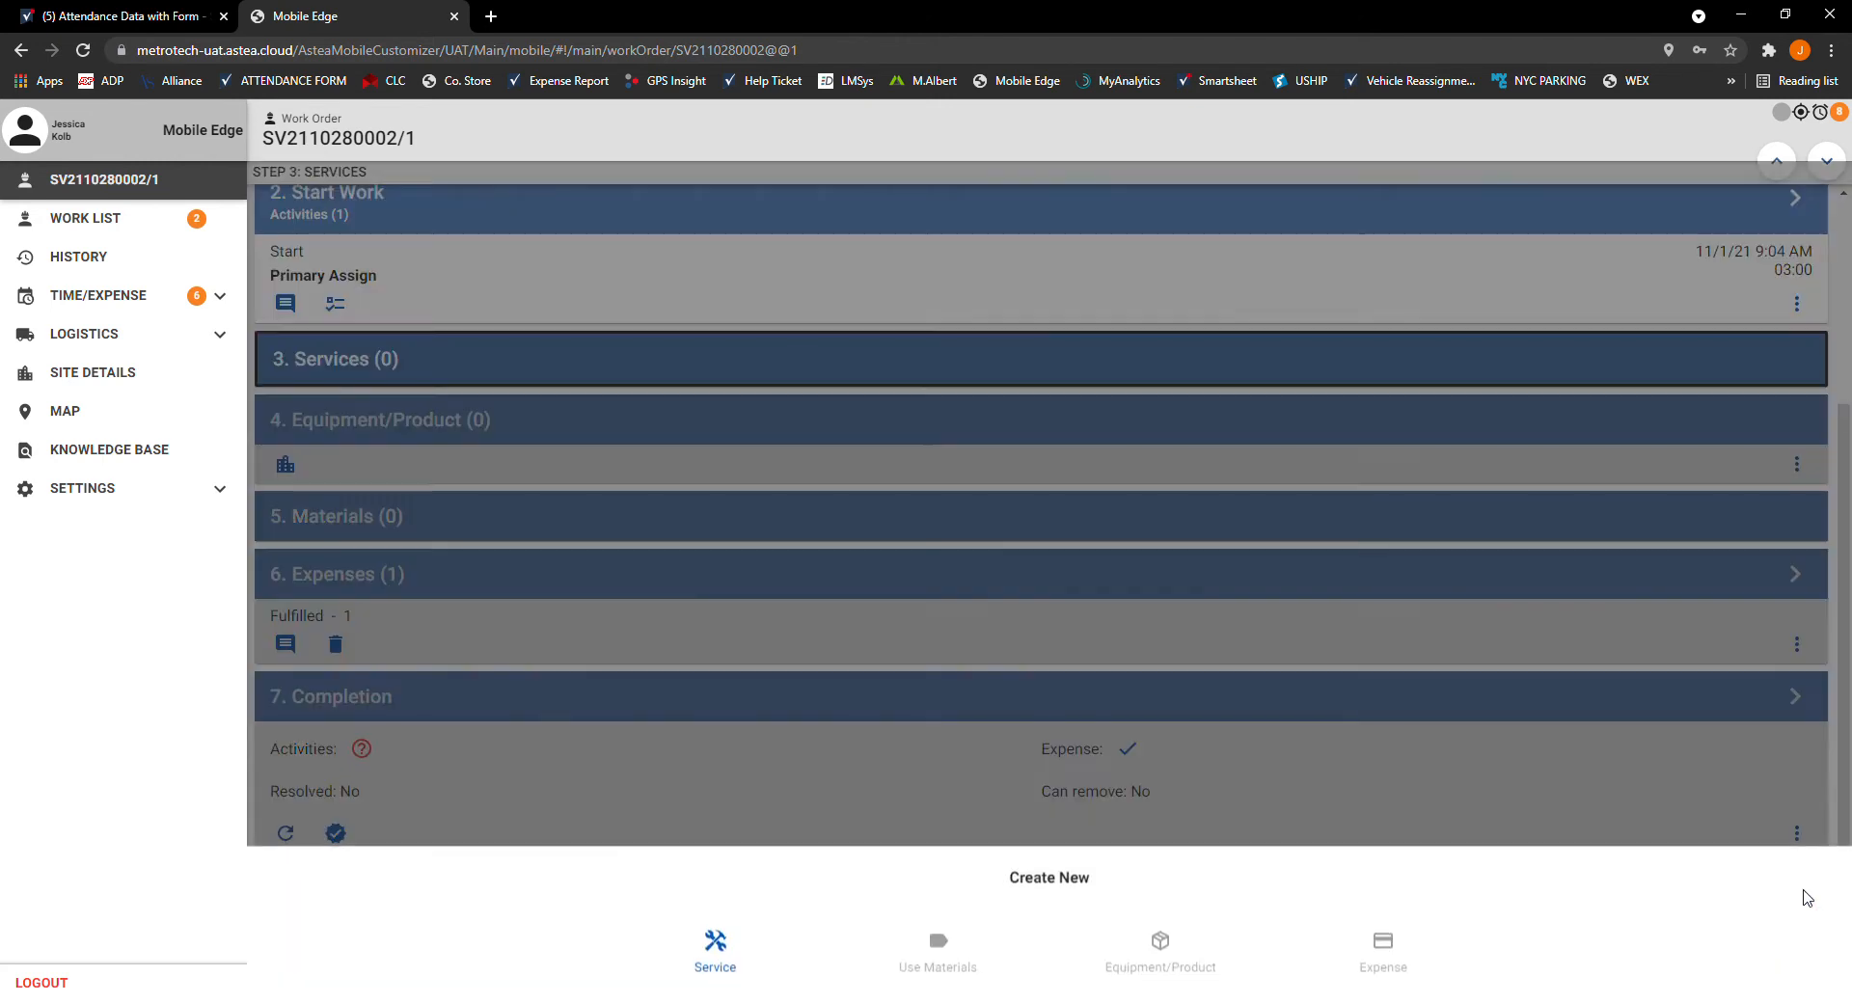
click(749, 979)
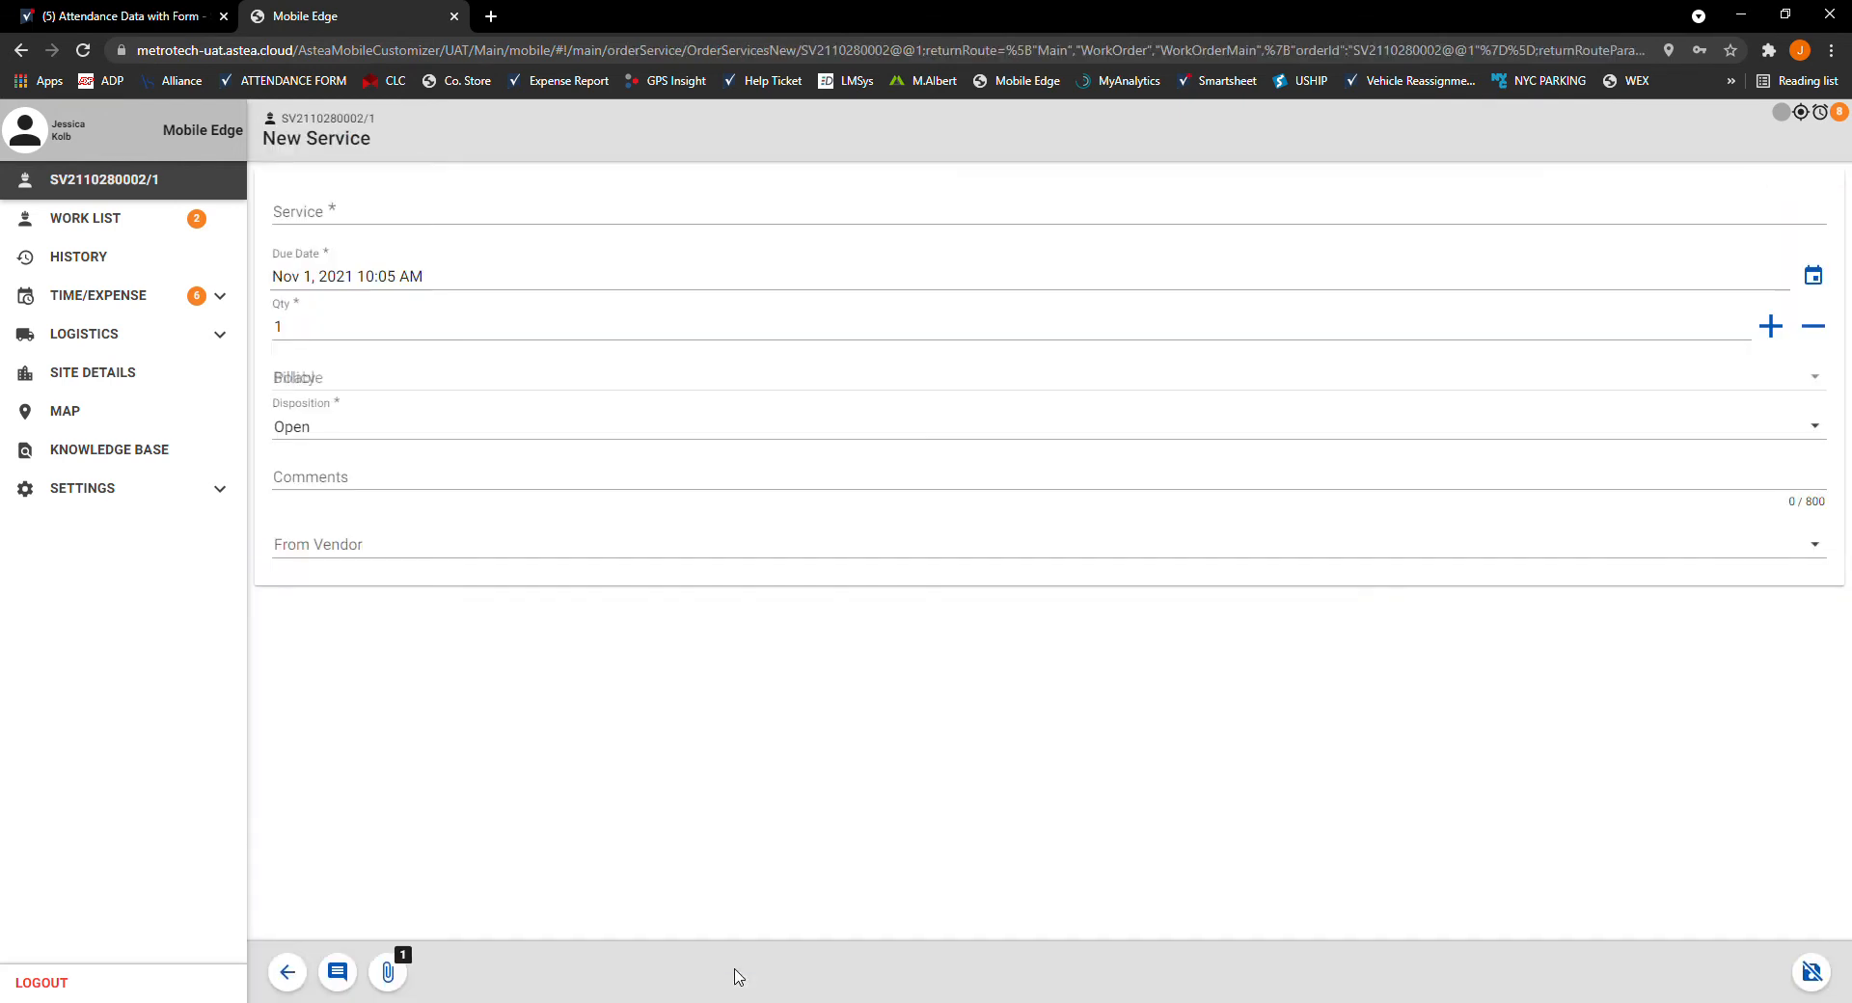
click(494, 215)
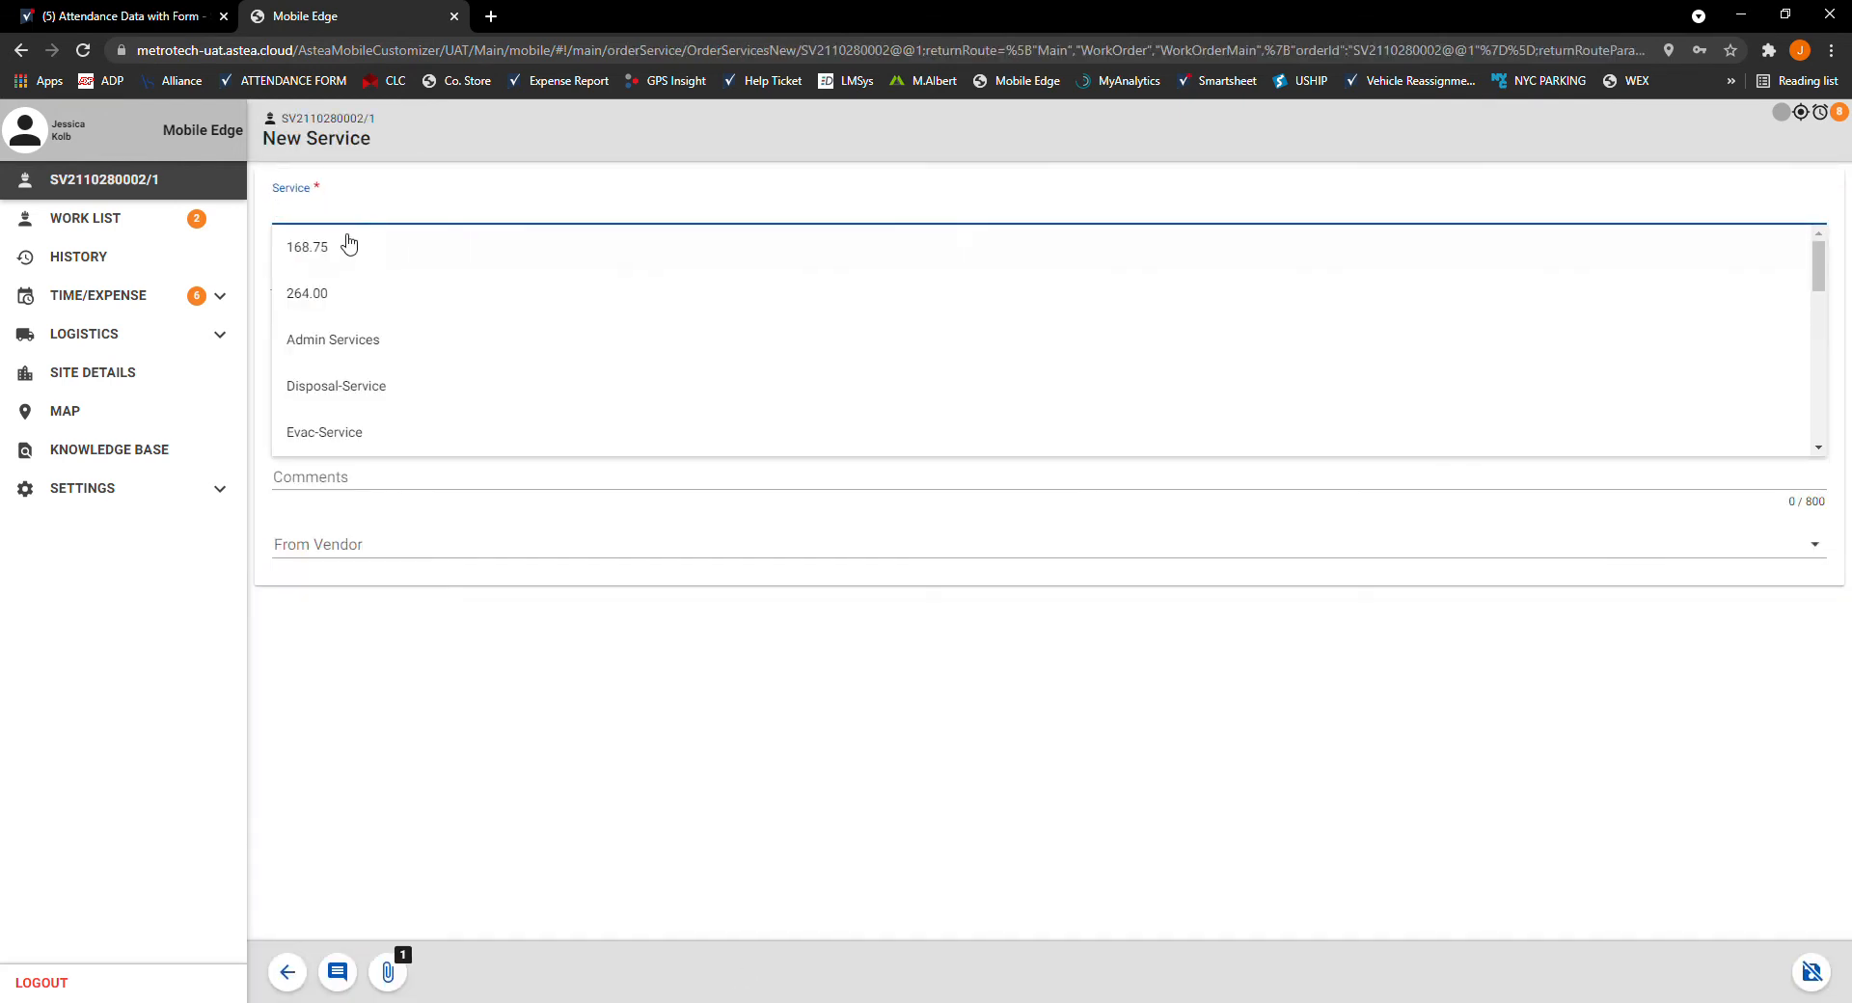
scroll(371, 382, down, 1)
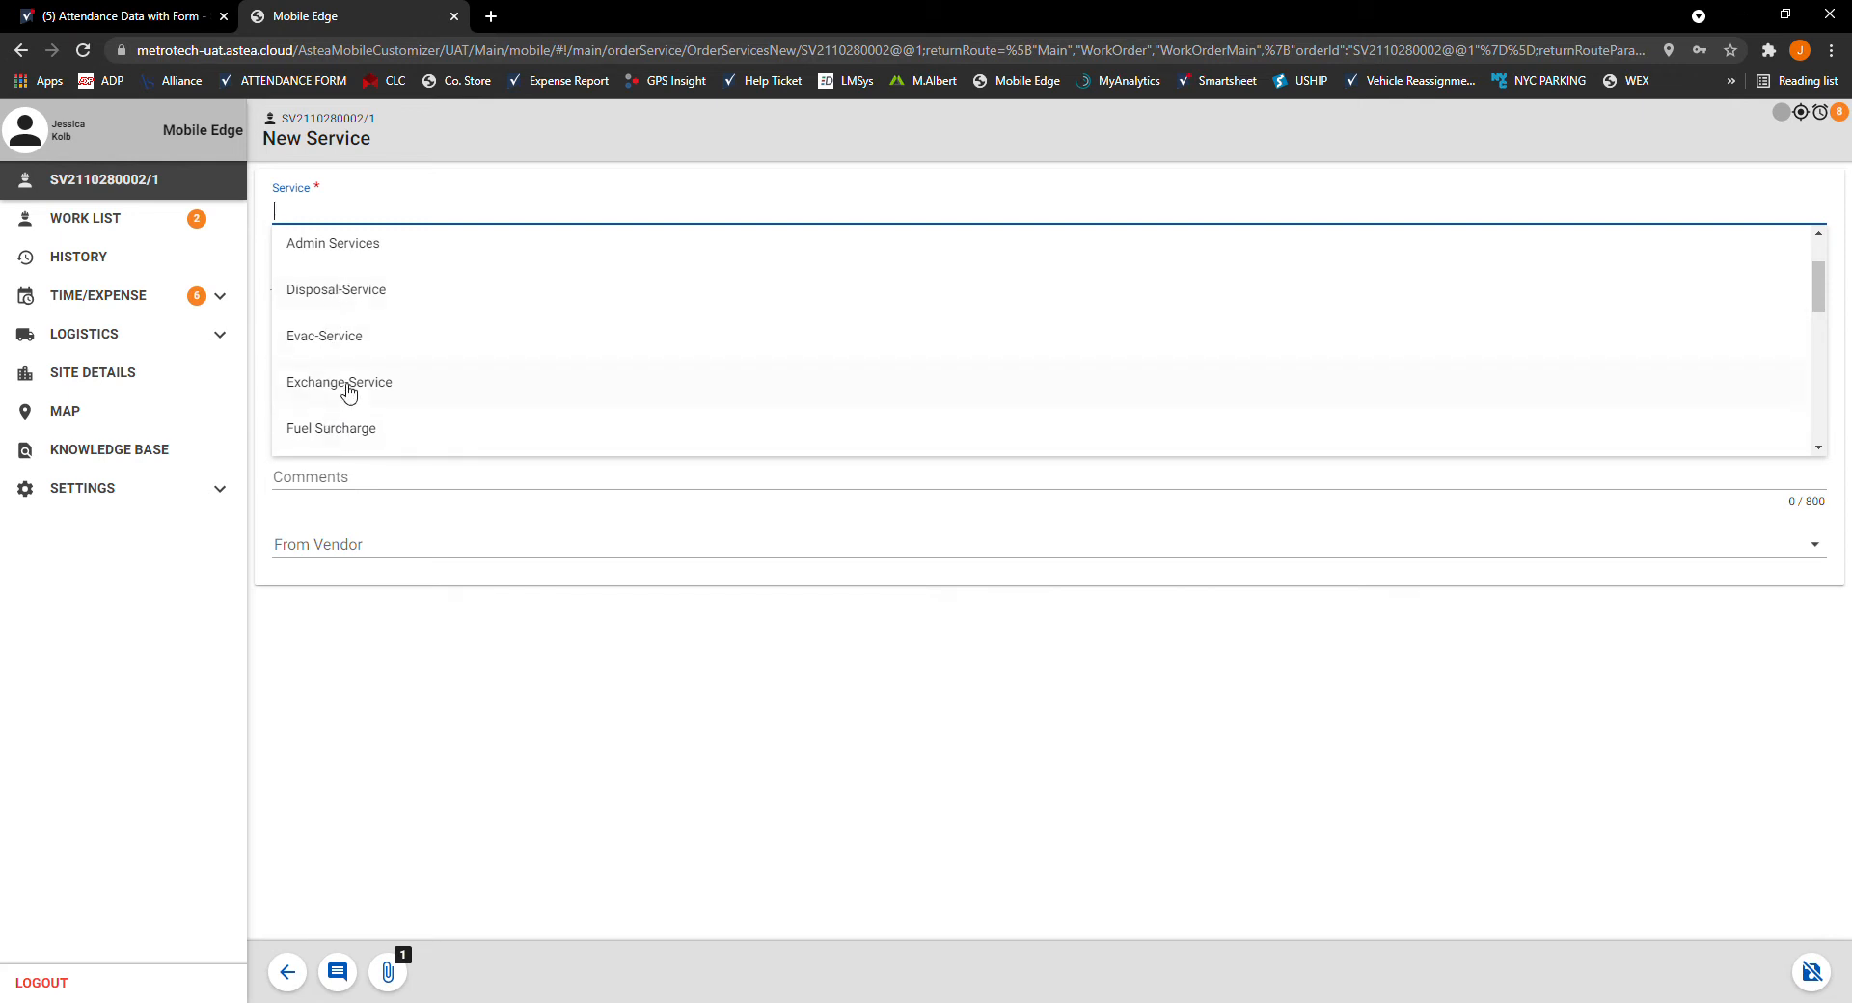
scroll(350, 389, down, 3)
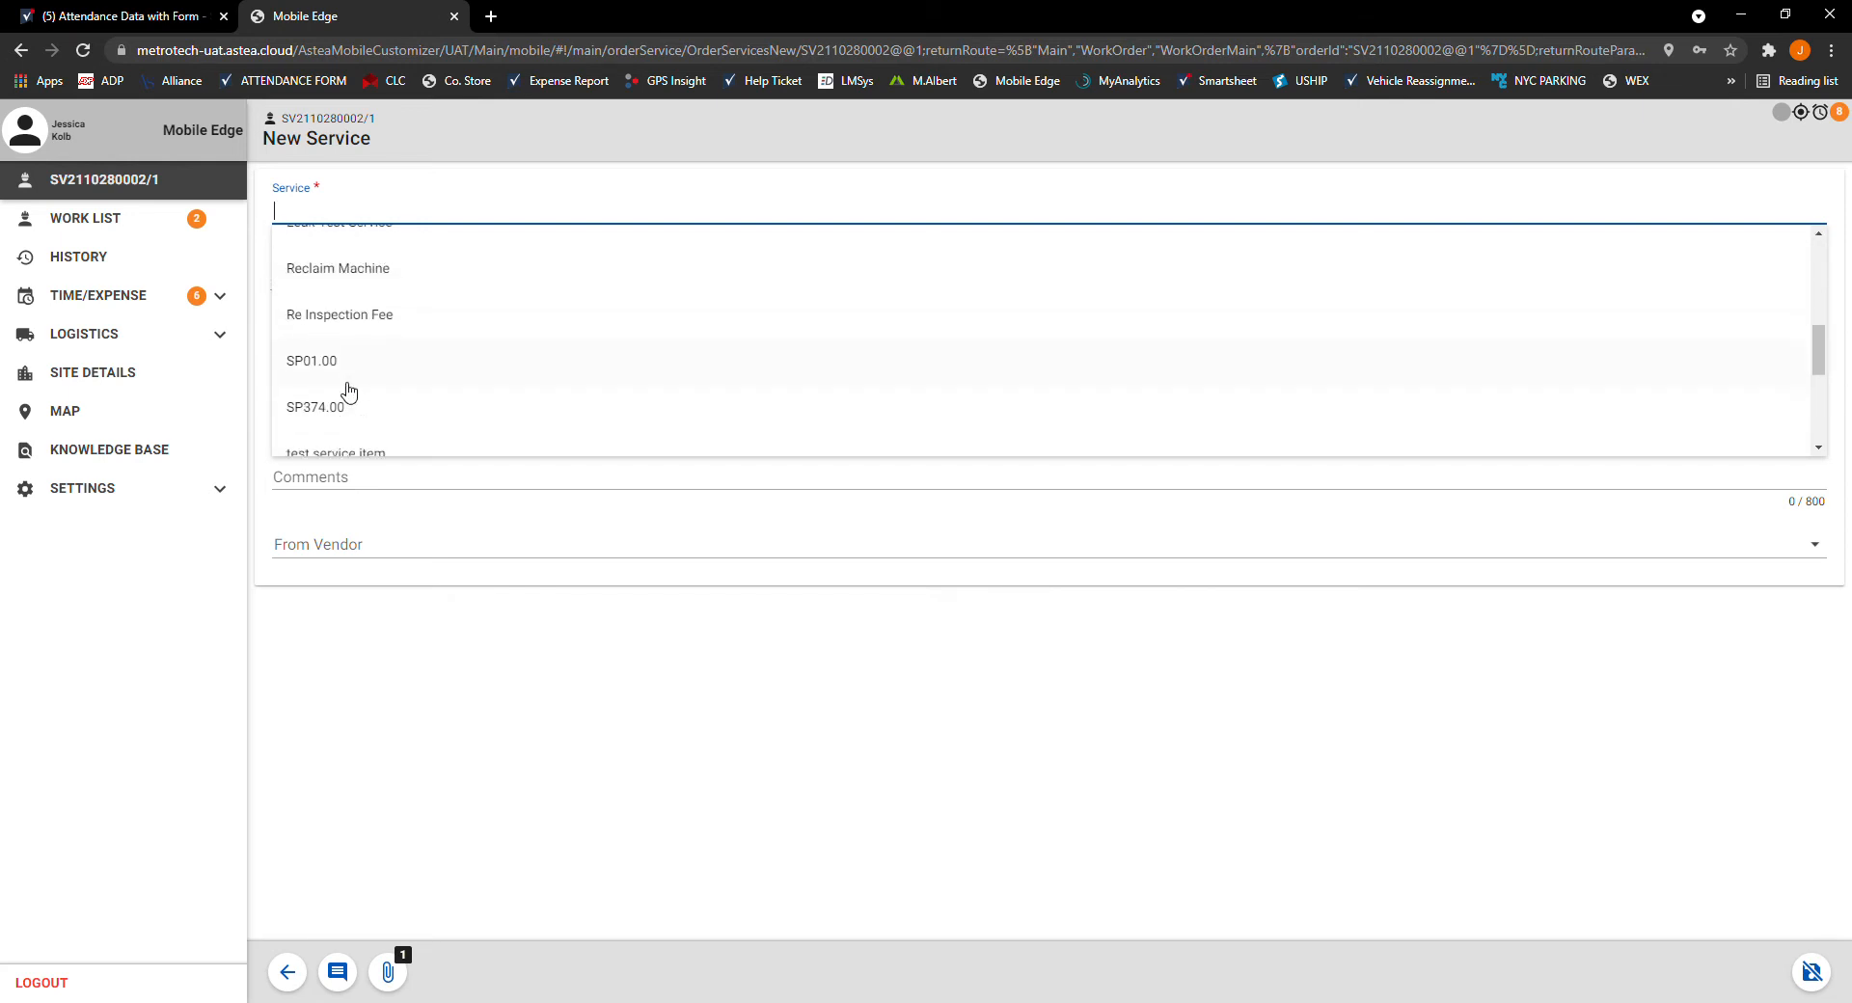
scroll(350, 389, down, 1)
click(349, 385)
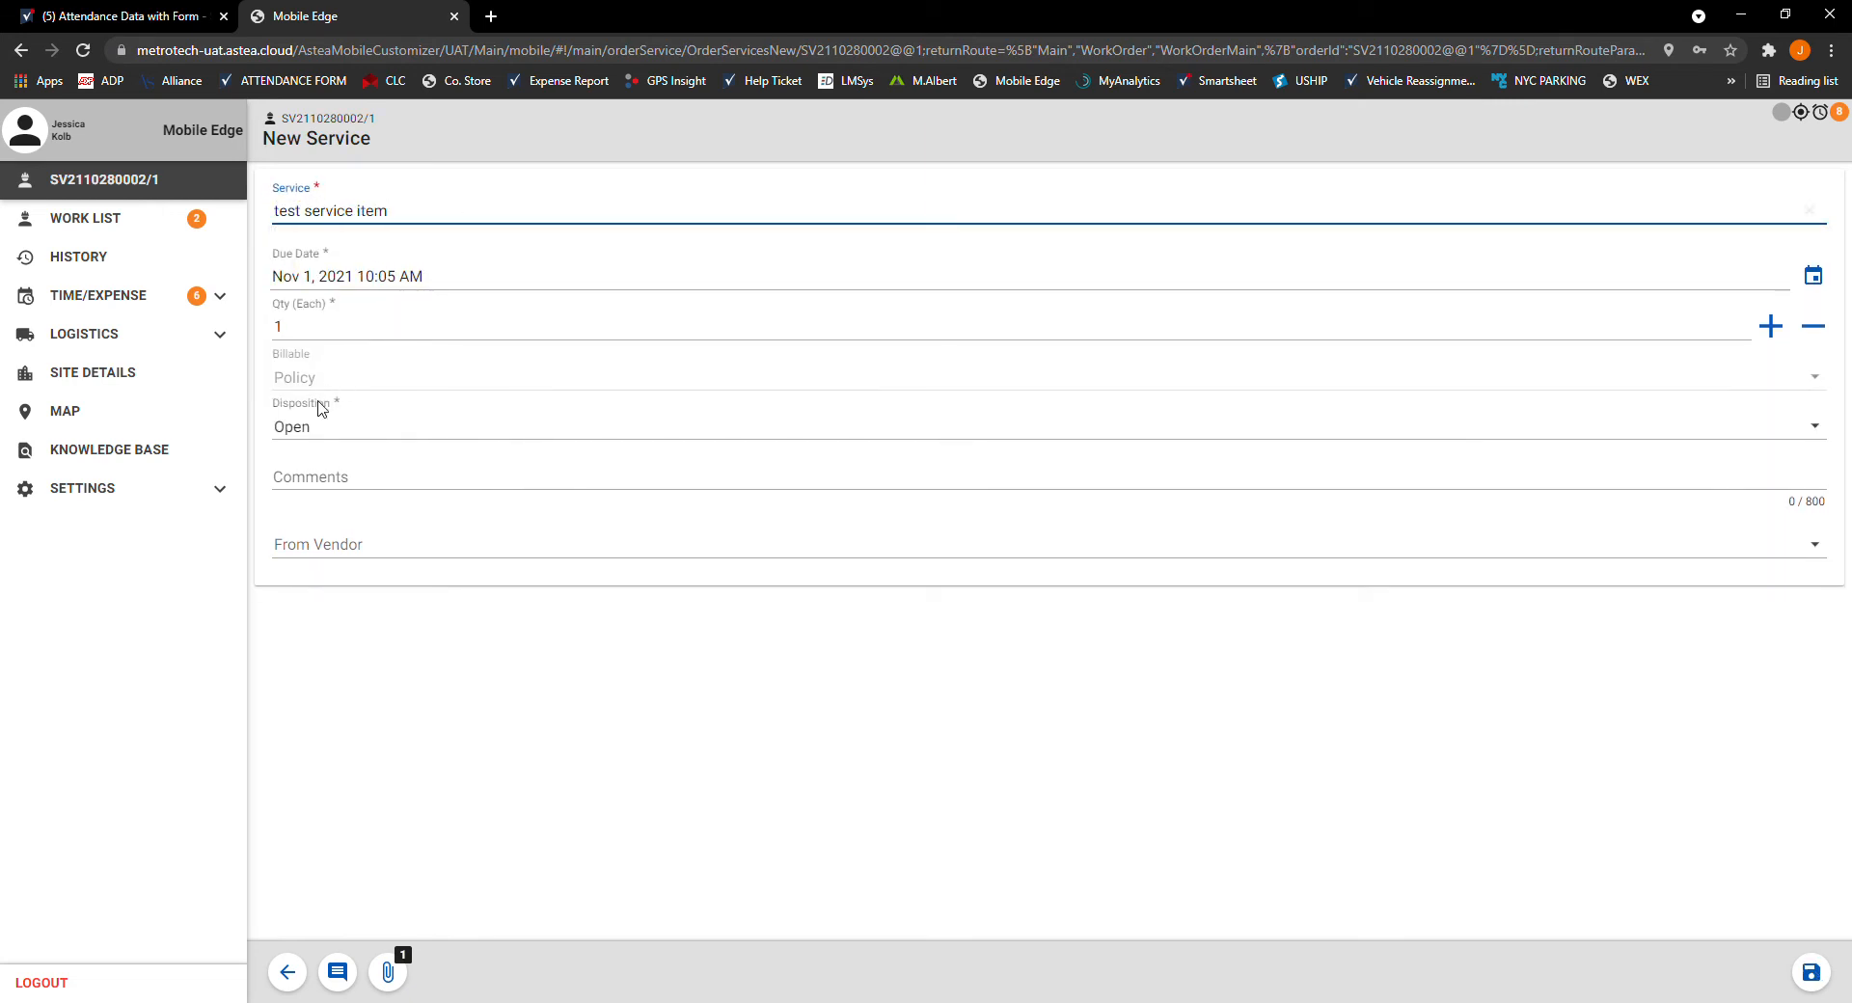
Step: Set the new service's disposition to Fulfilled and save it, leaving the comments and vendor blank
click(322, 426)
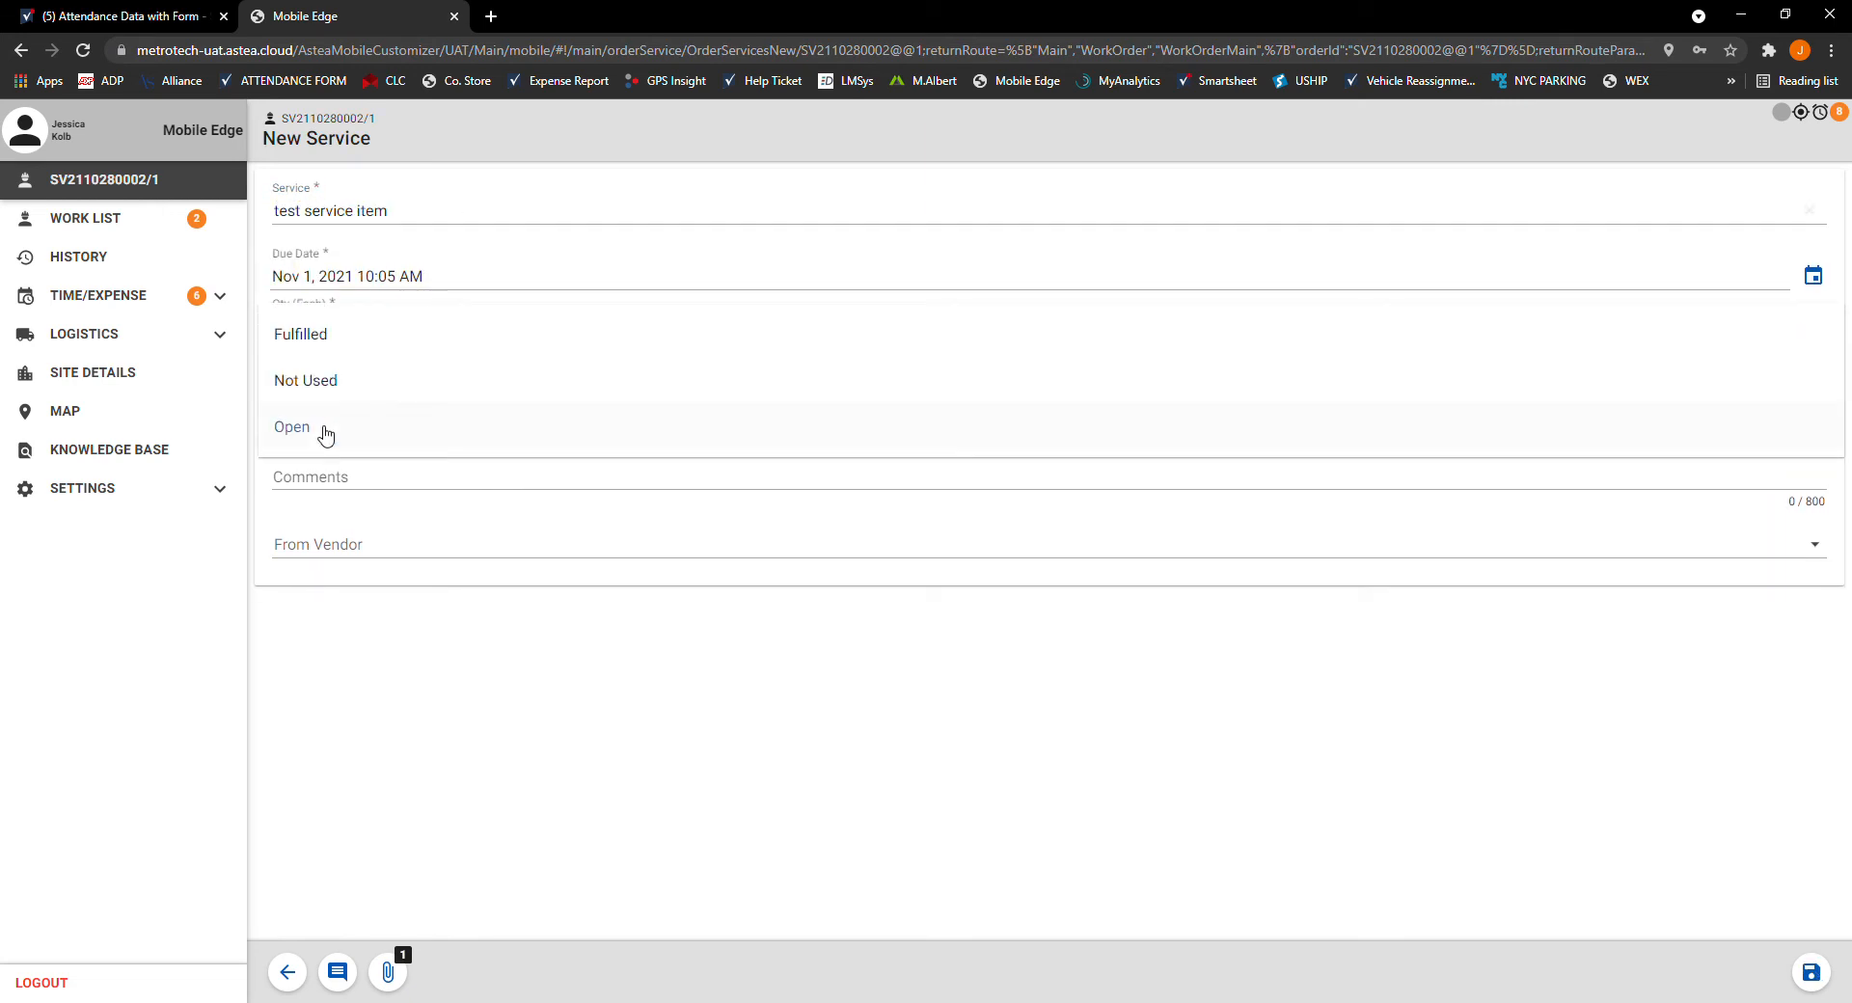
click(306, 337)
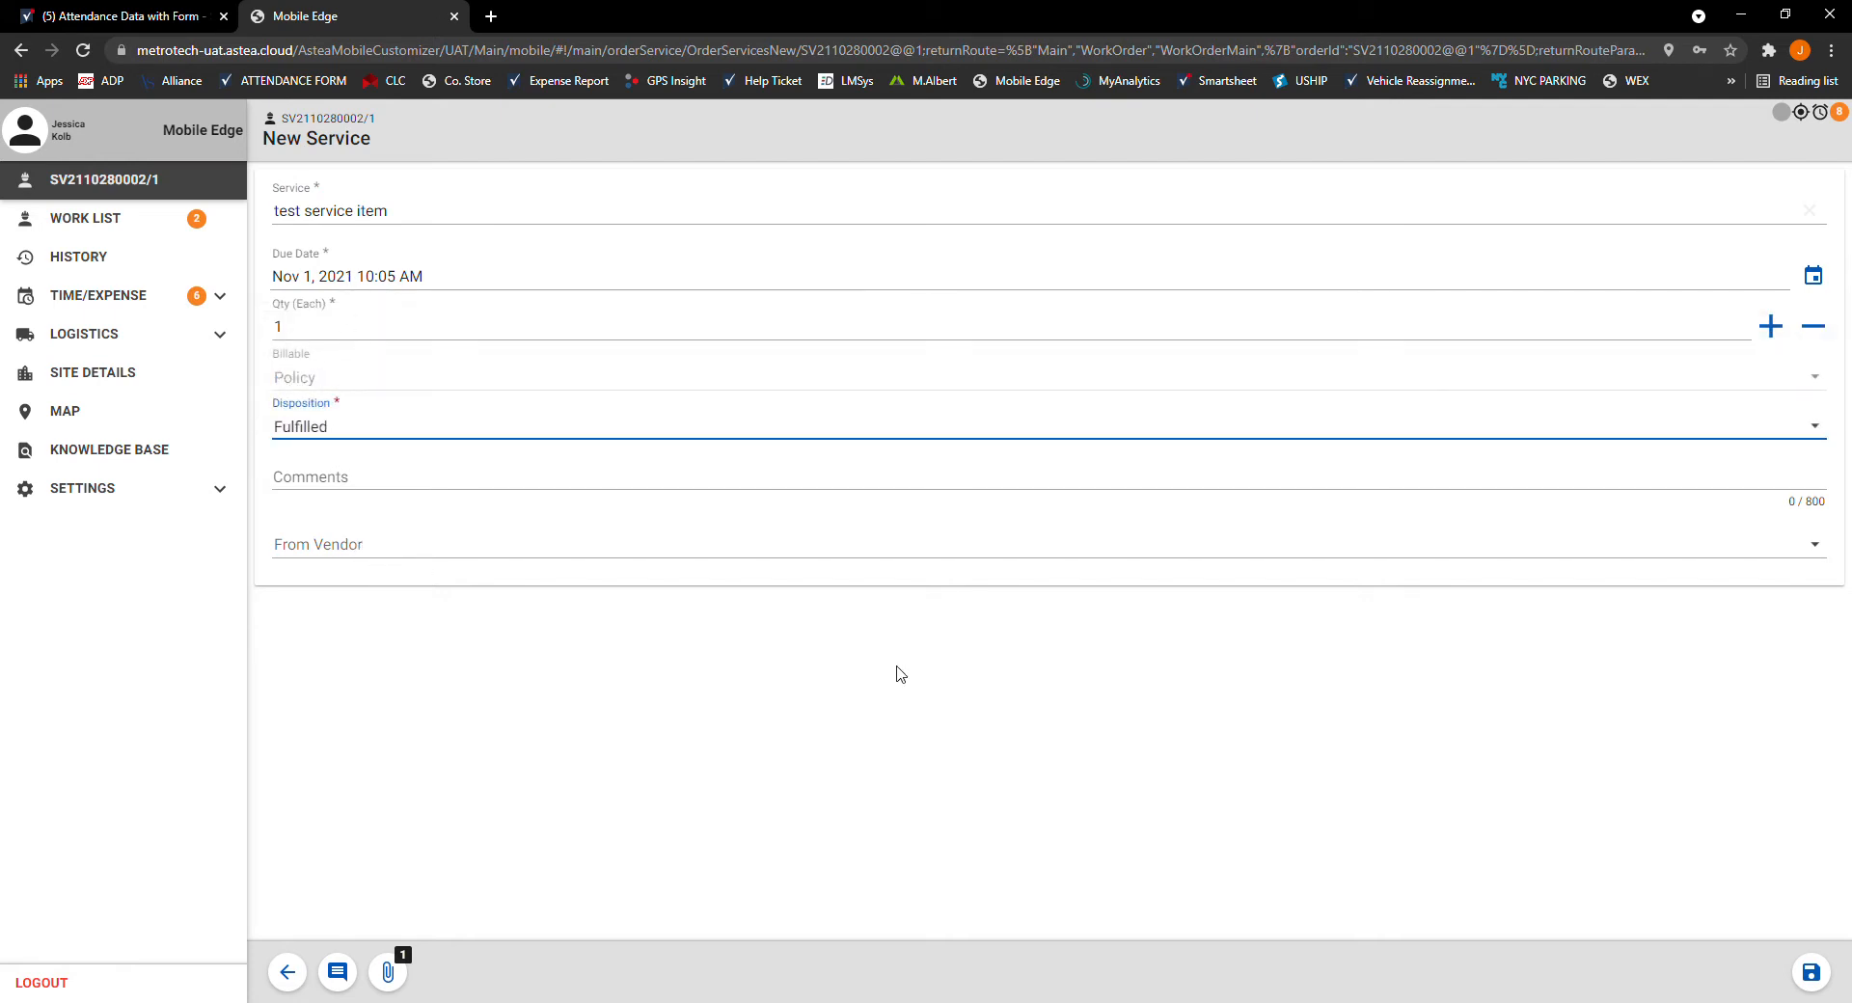
click(512, 488)
click(508, 550)
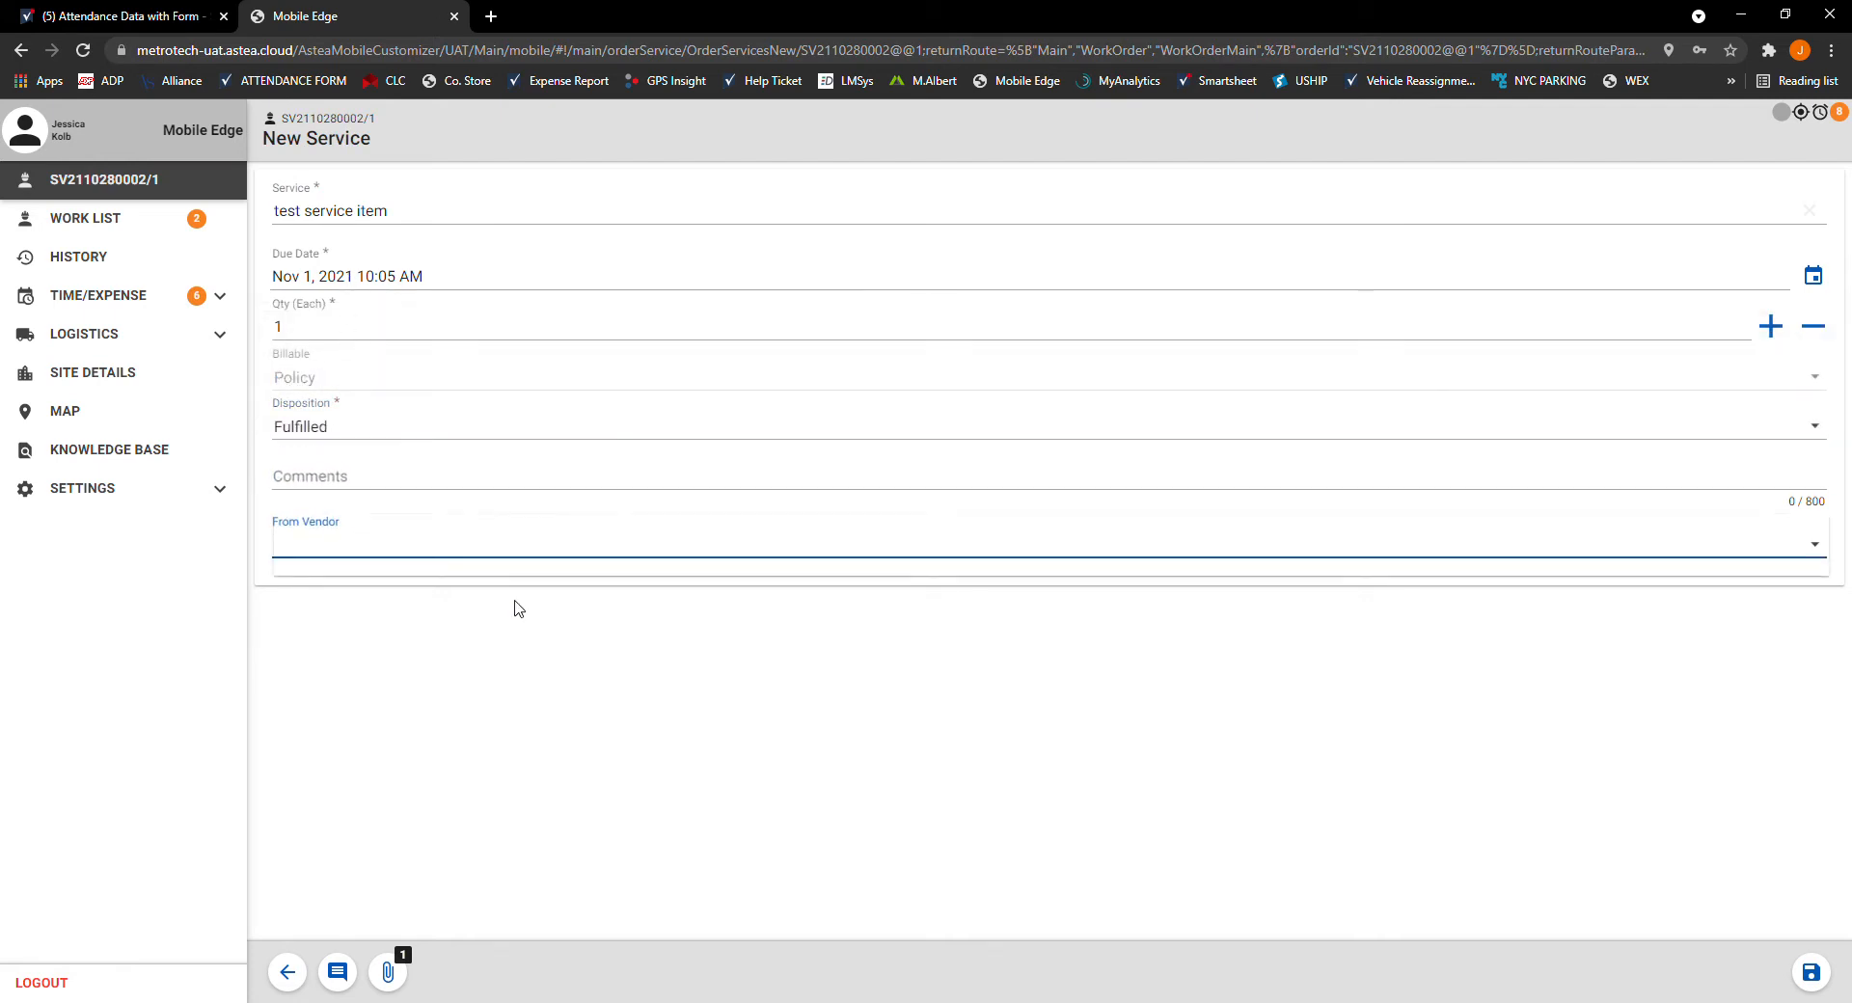
click(1834, 987)
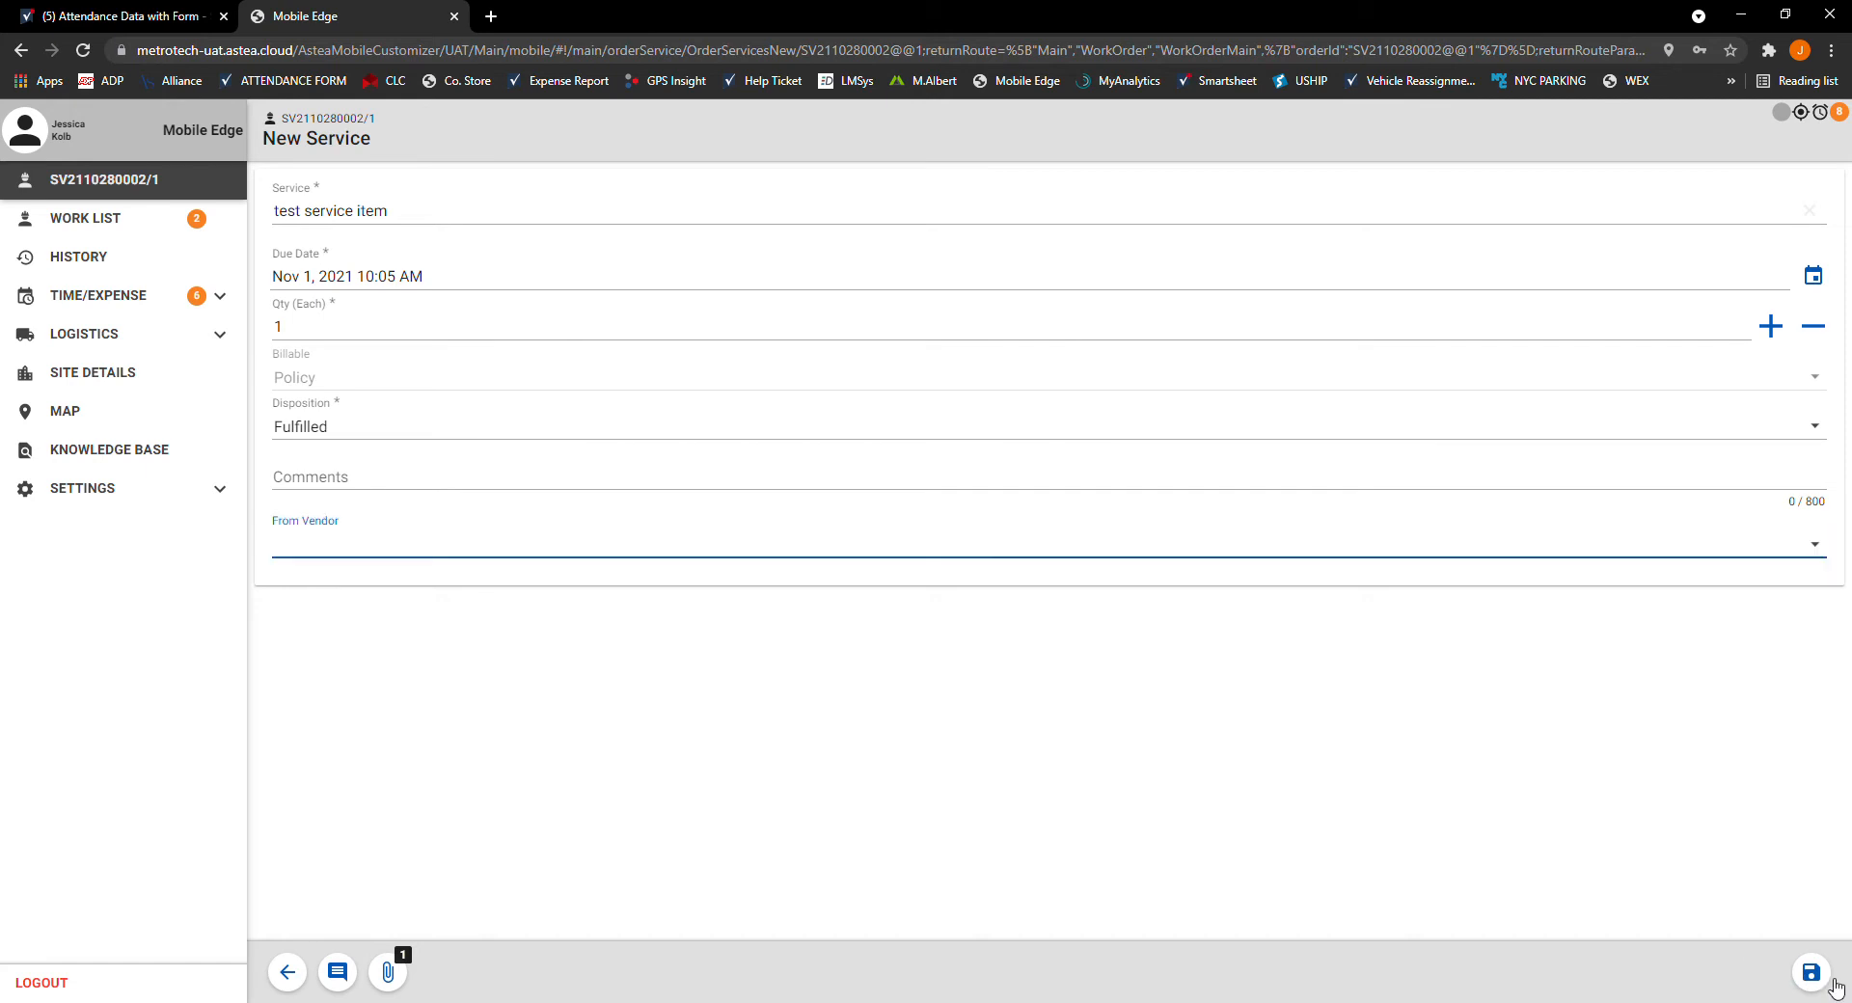
click(1812, 974)
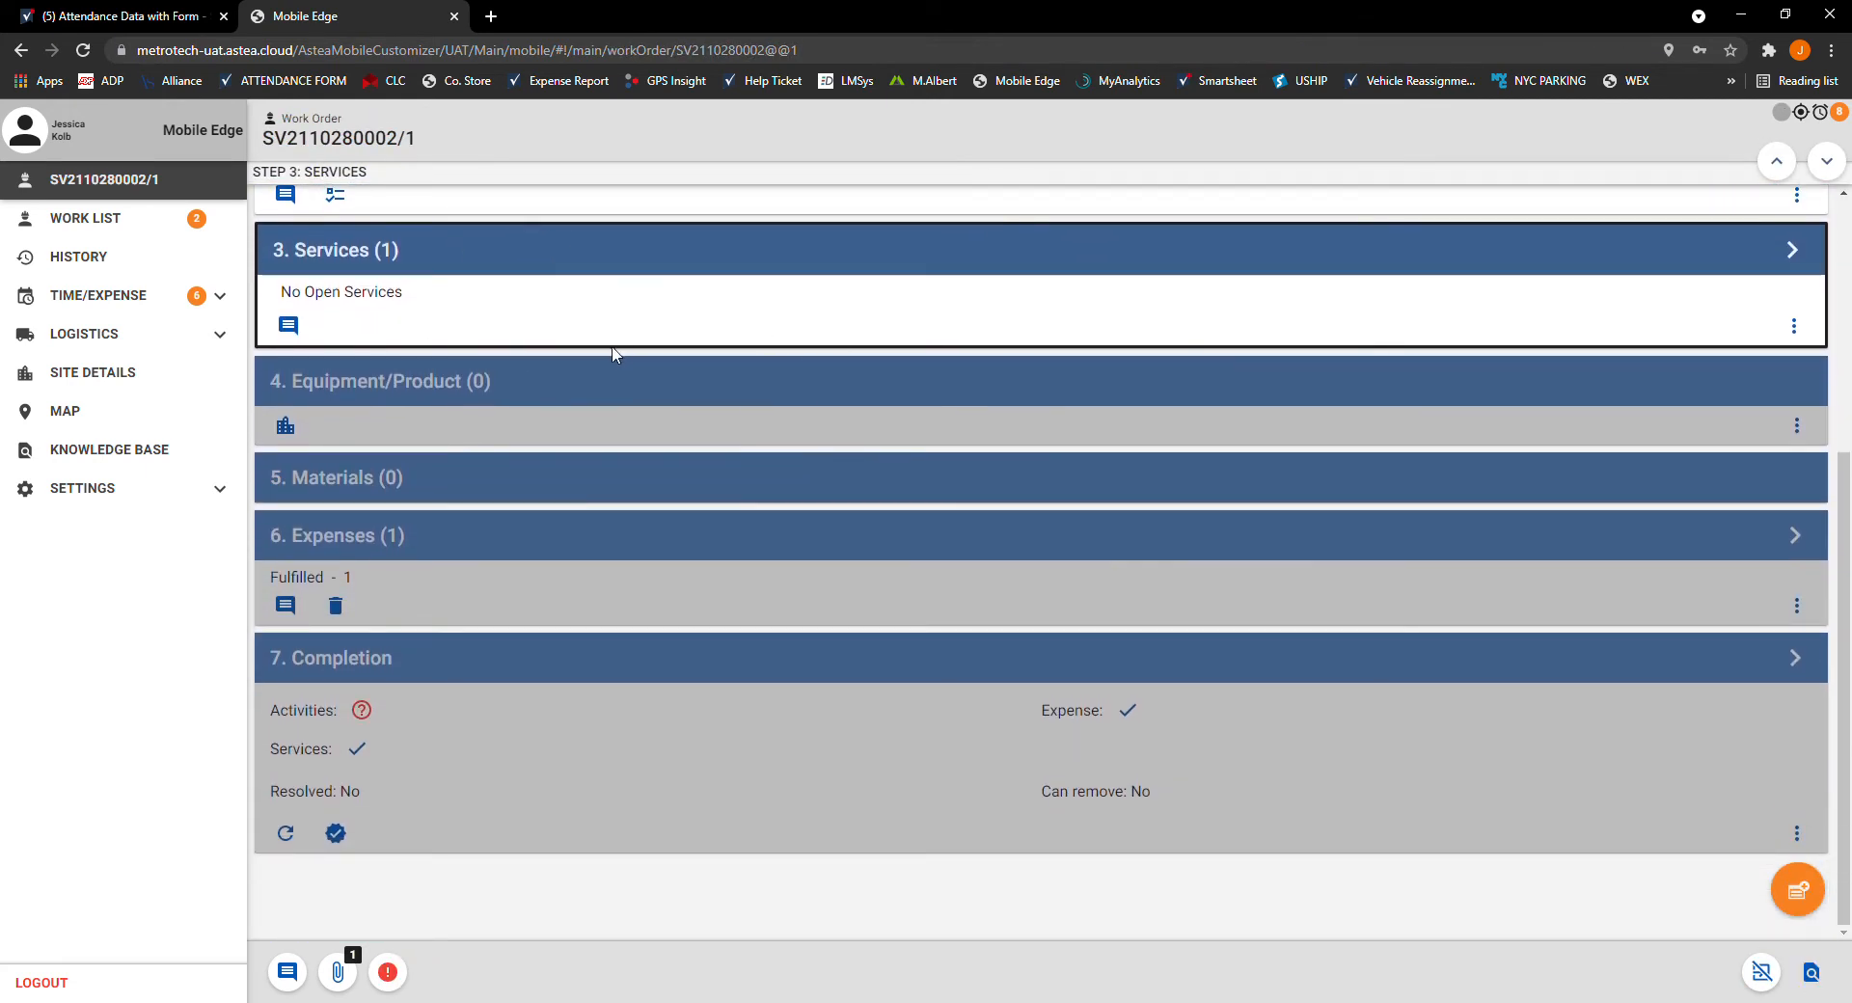
Step: Add the condensing unit with serial # 2815e14574 / tag # 1 from the site equipment to the work order's Equipment/Product step
click(1825, 162)
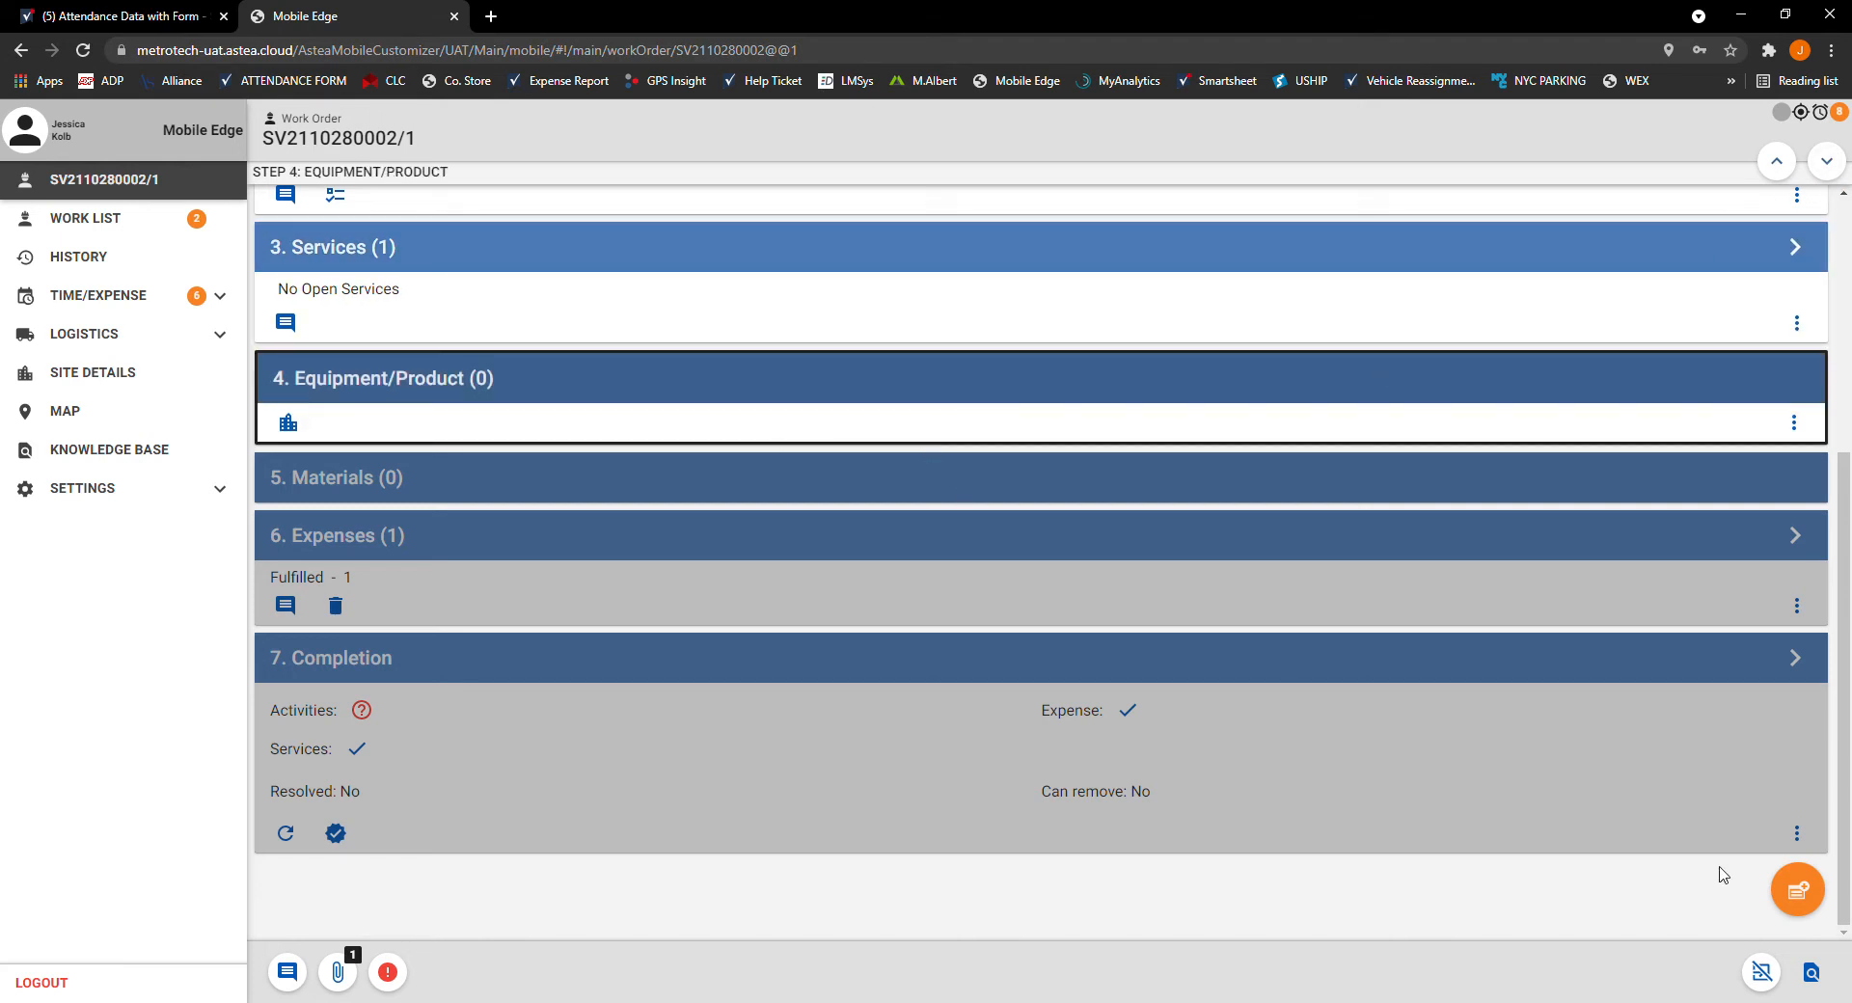
click(1800, 896)
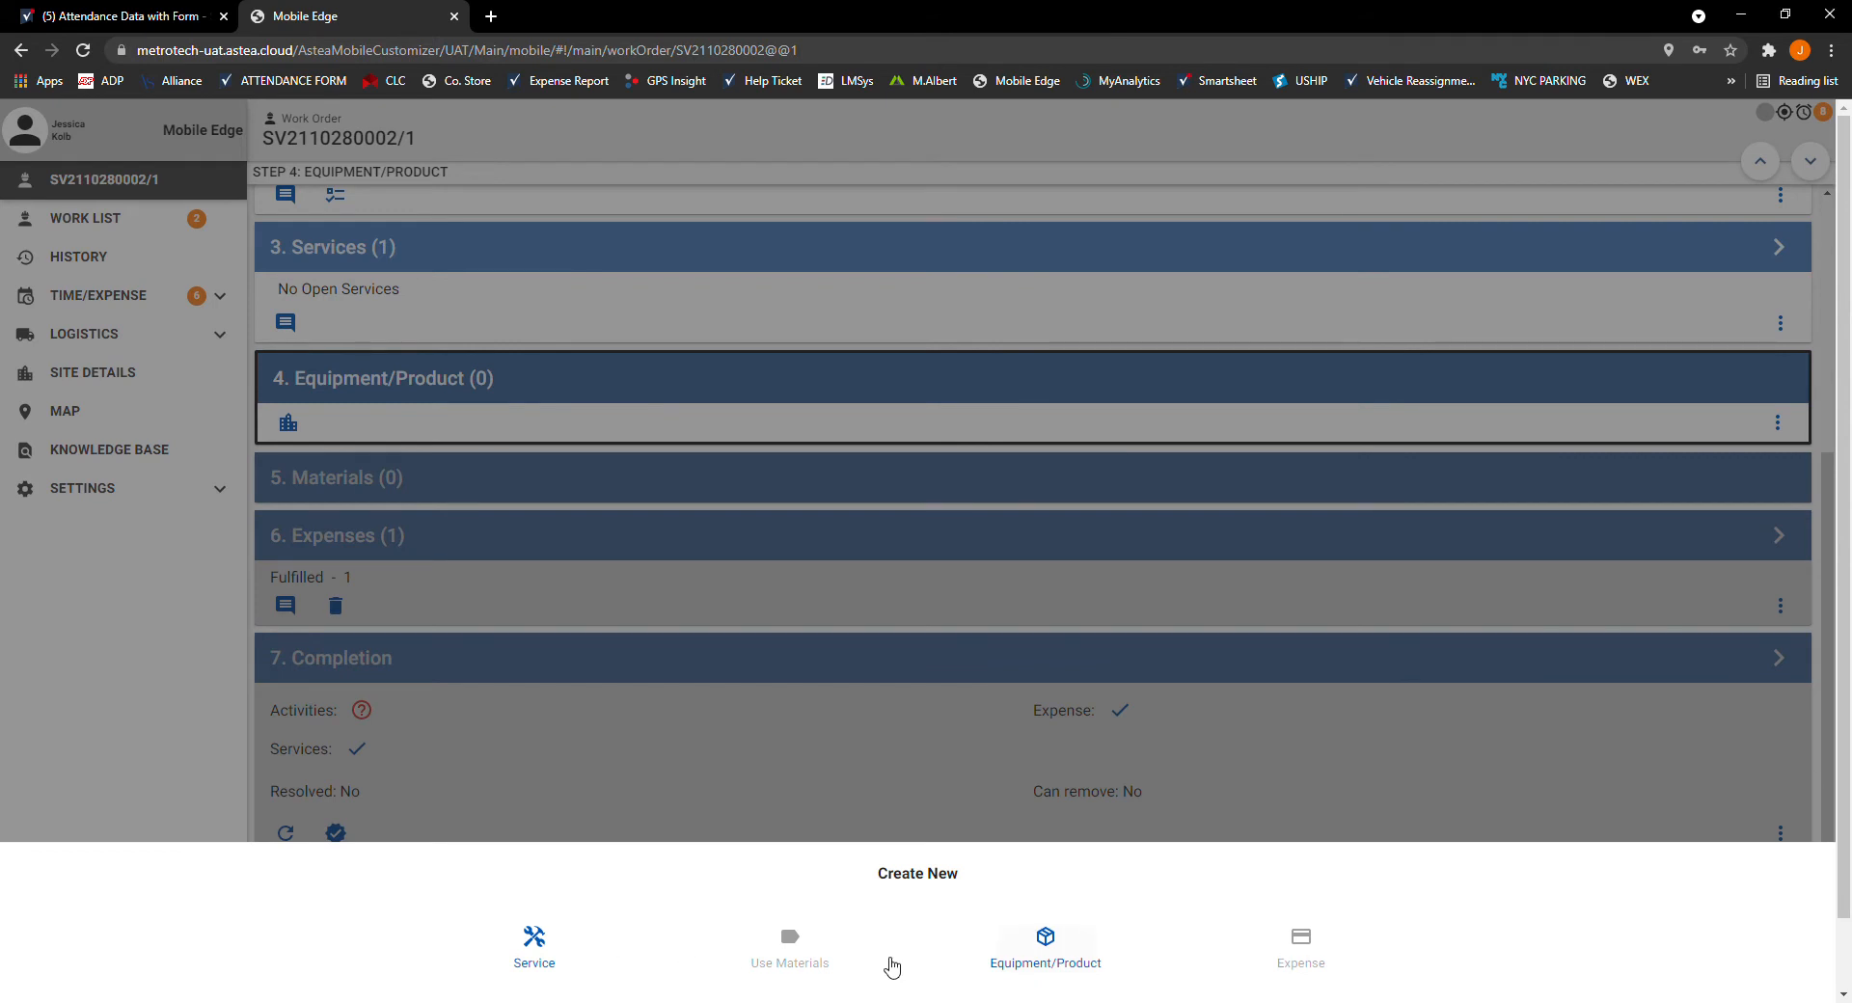
click(1061, 944)
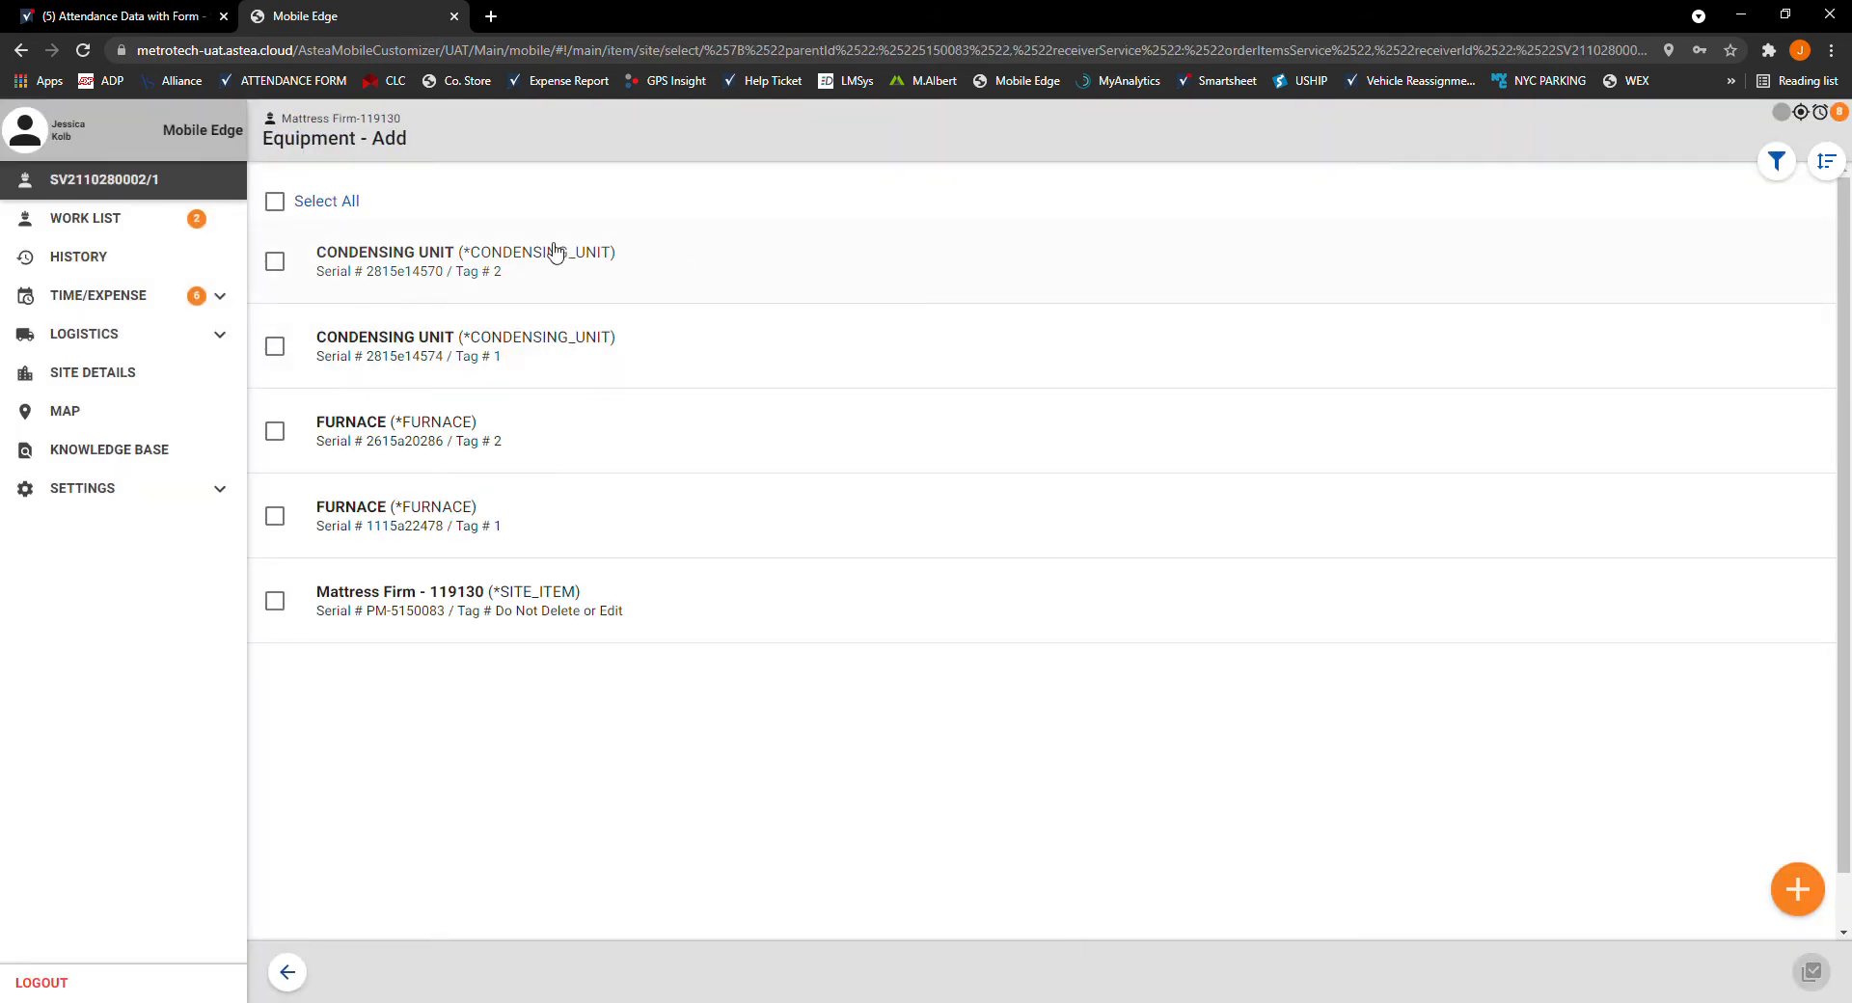
click(277, 604)
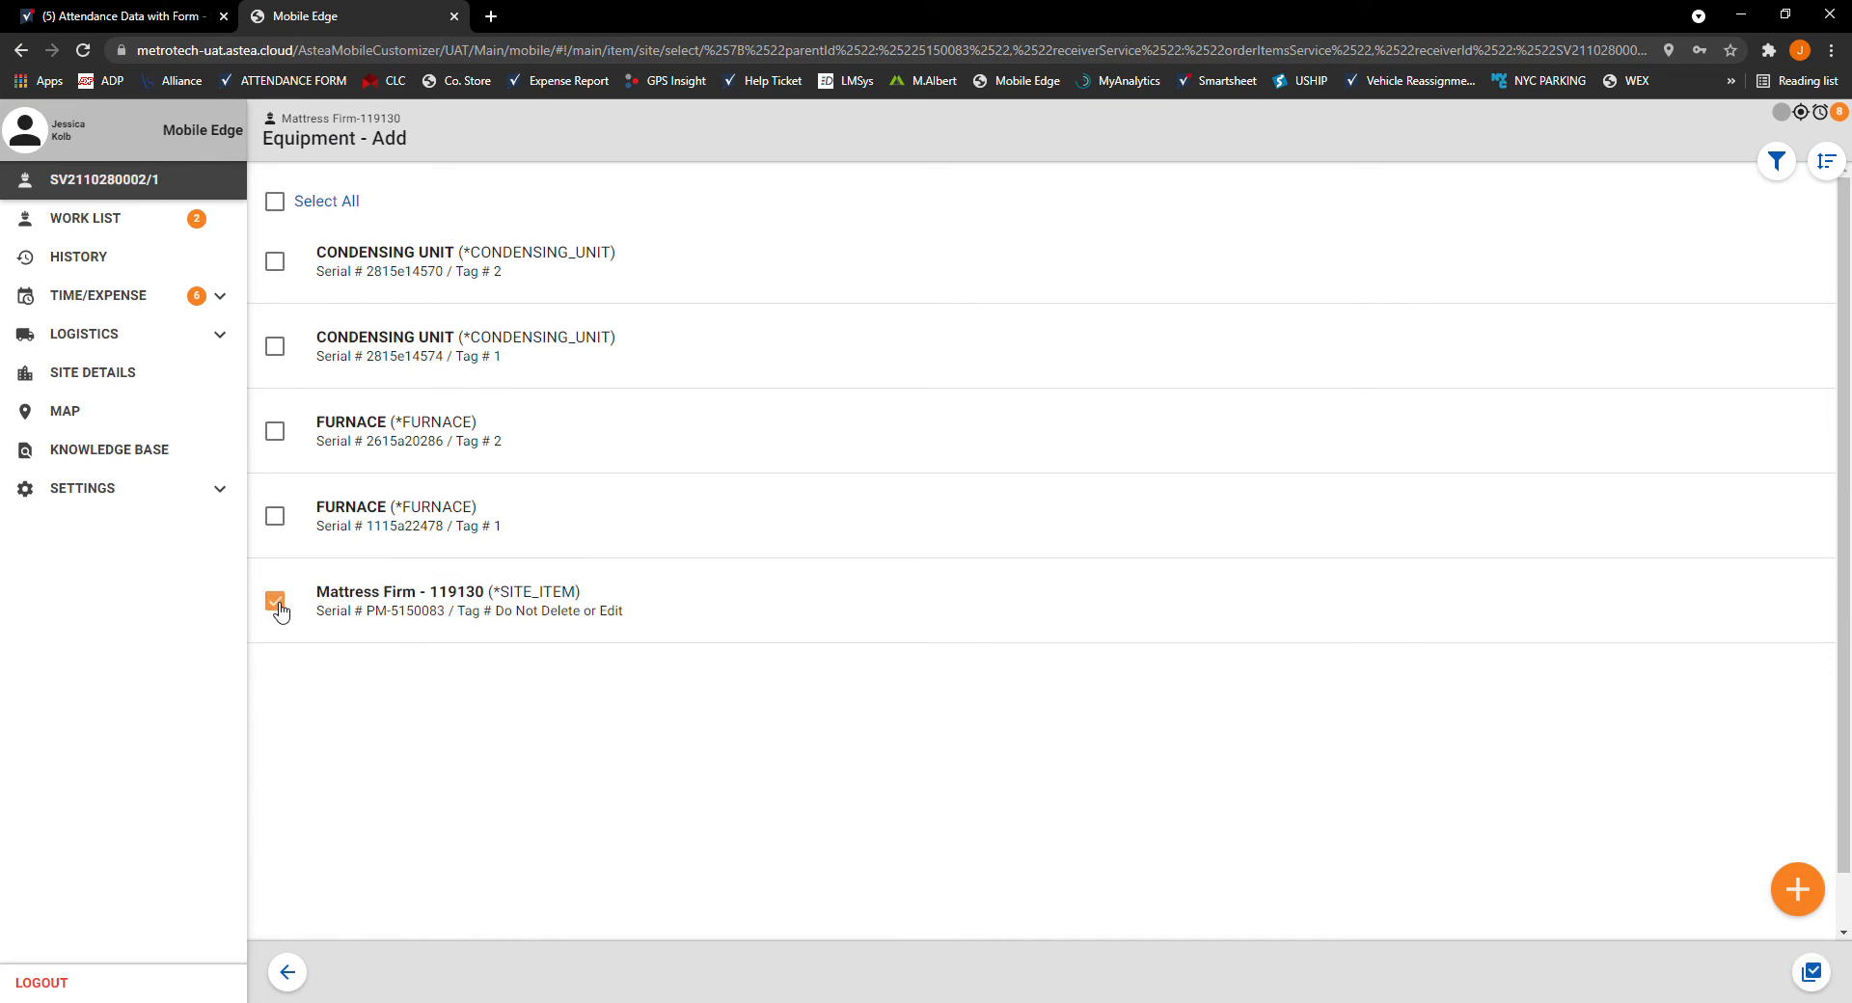
click(278, 606)
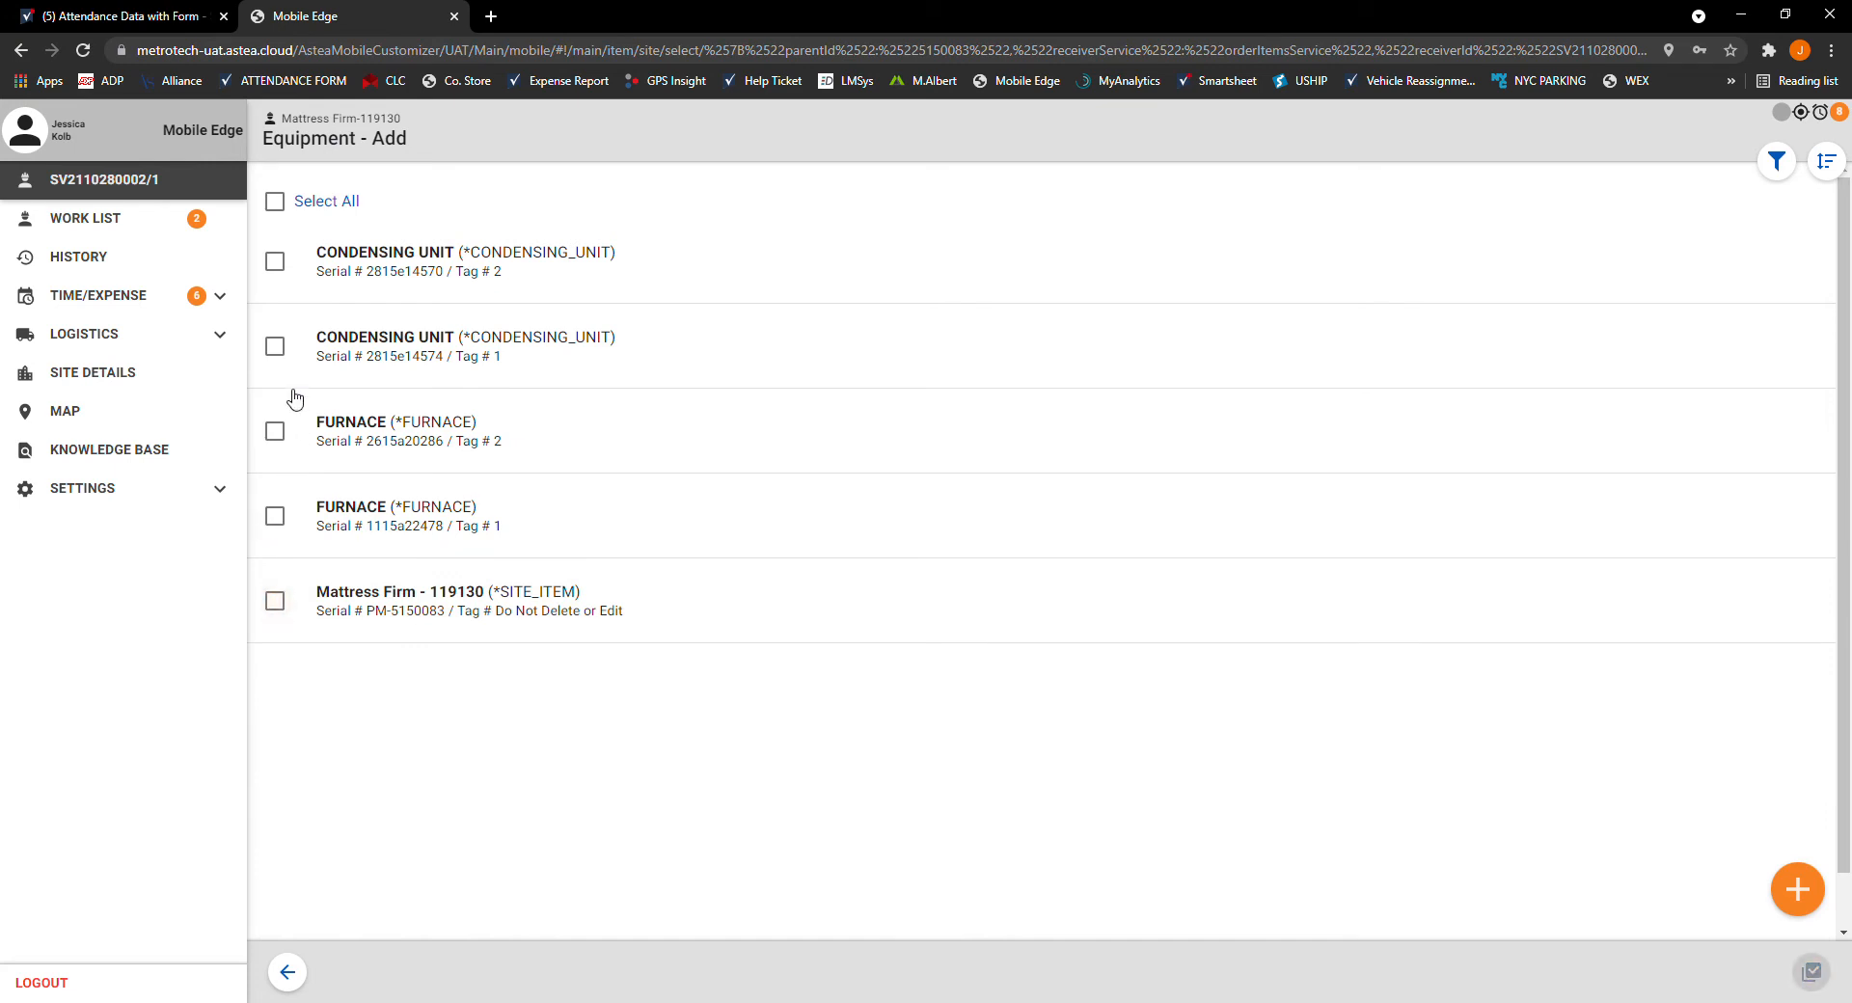
click(275, 347)
click(277, 433)
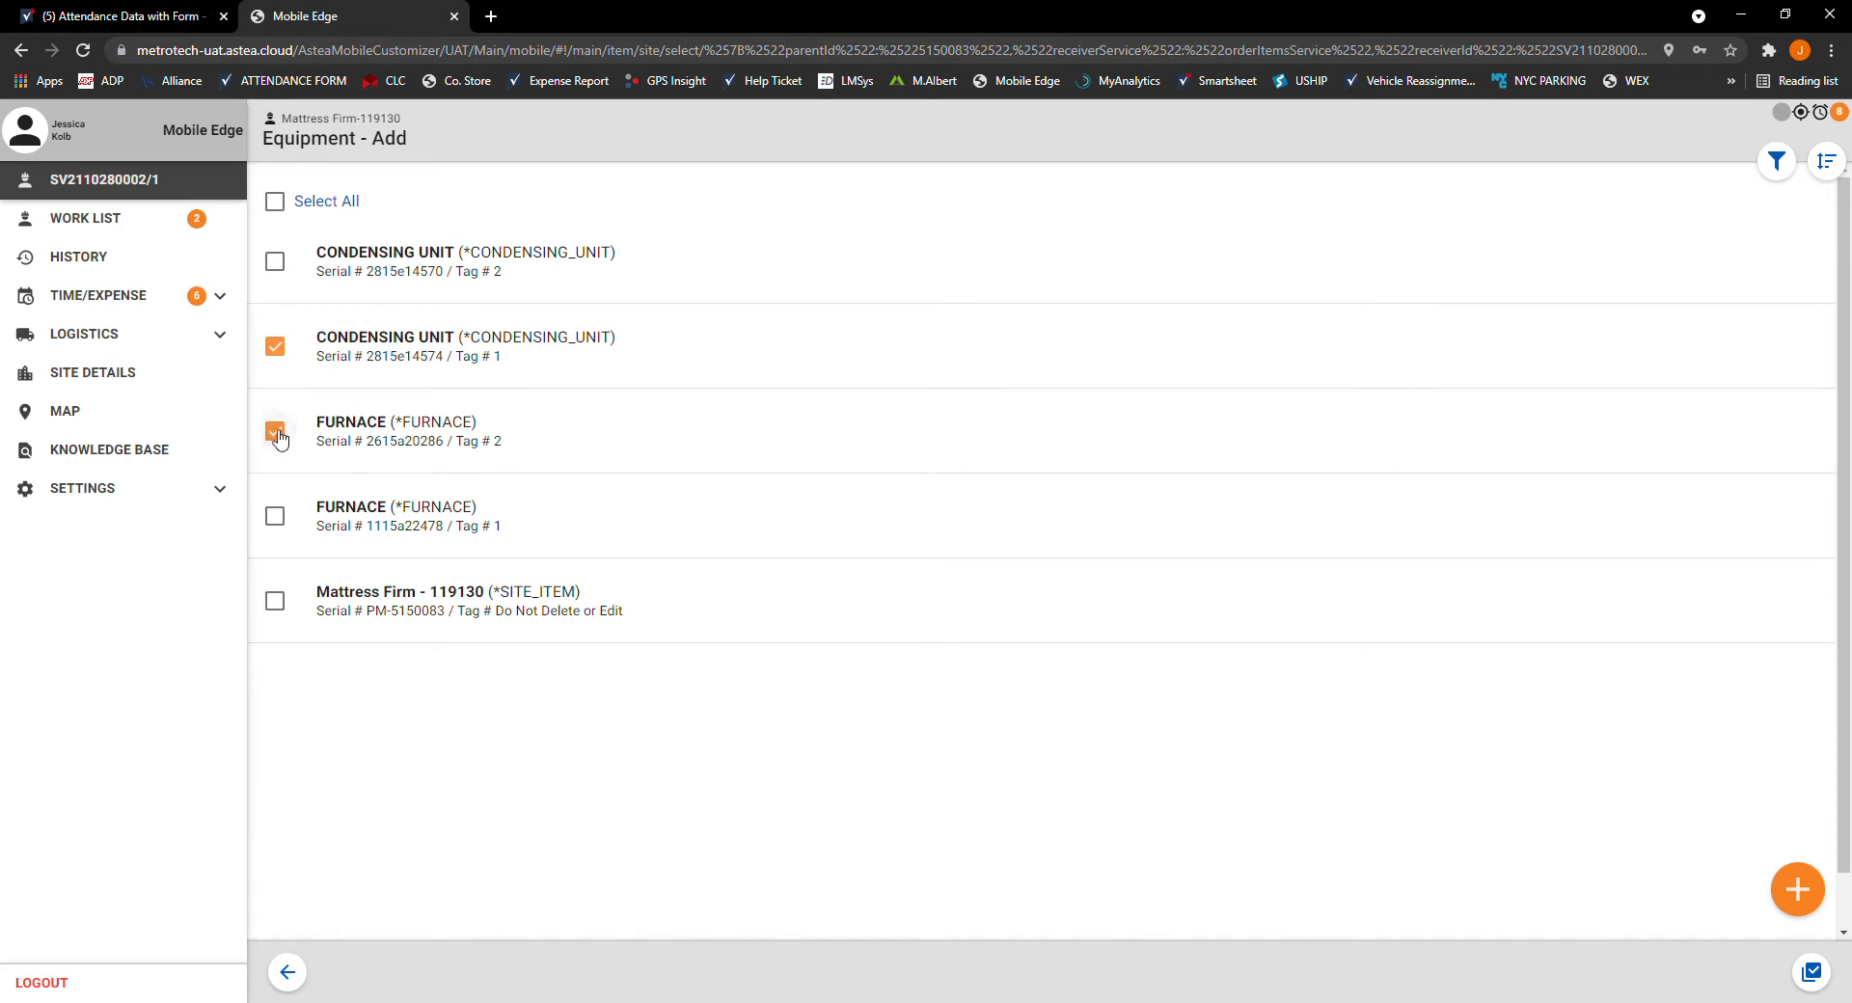
click(279, 437)
click(1800, 892)
click(1810, 973)
scroll(1095, 632, down, 3)
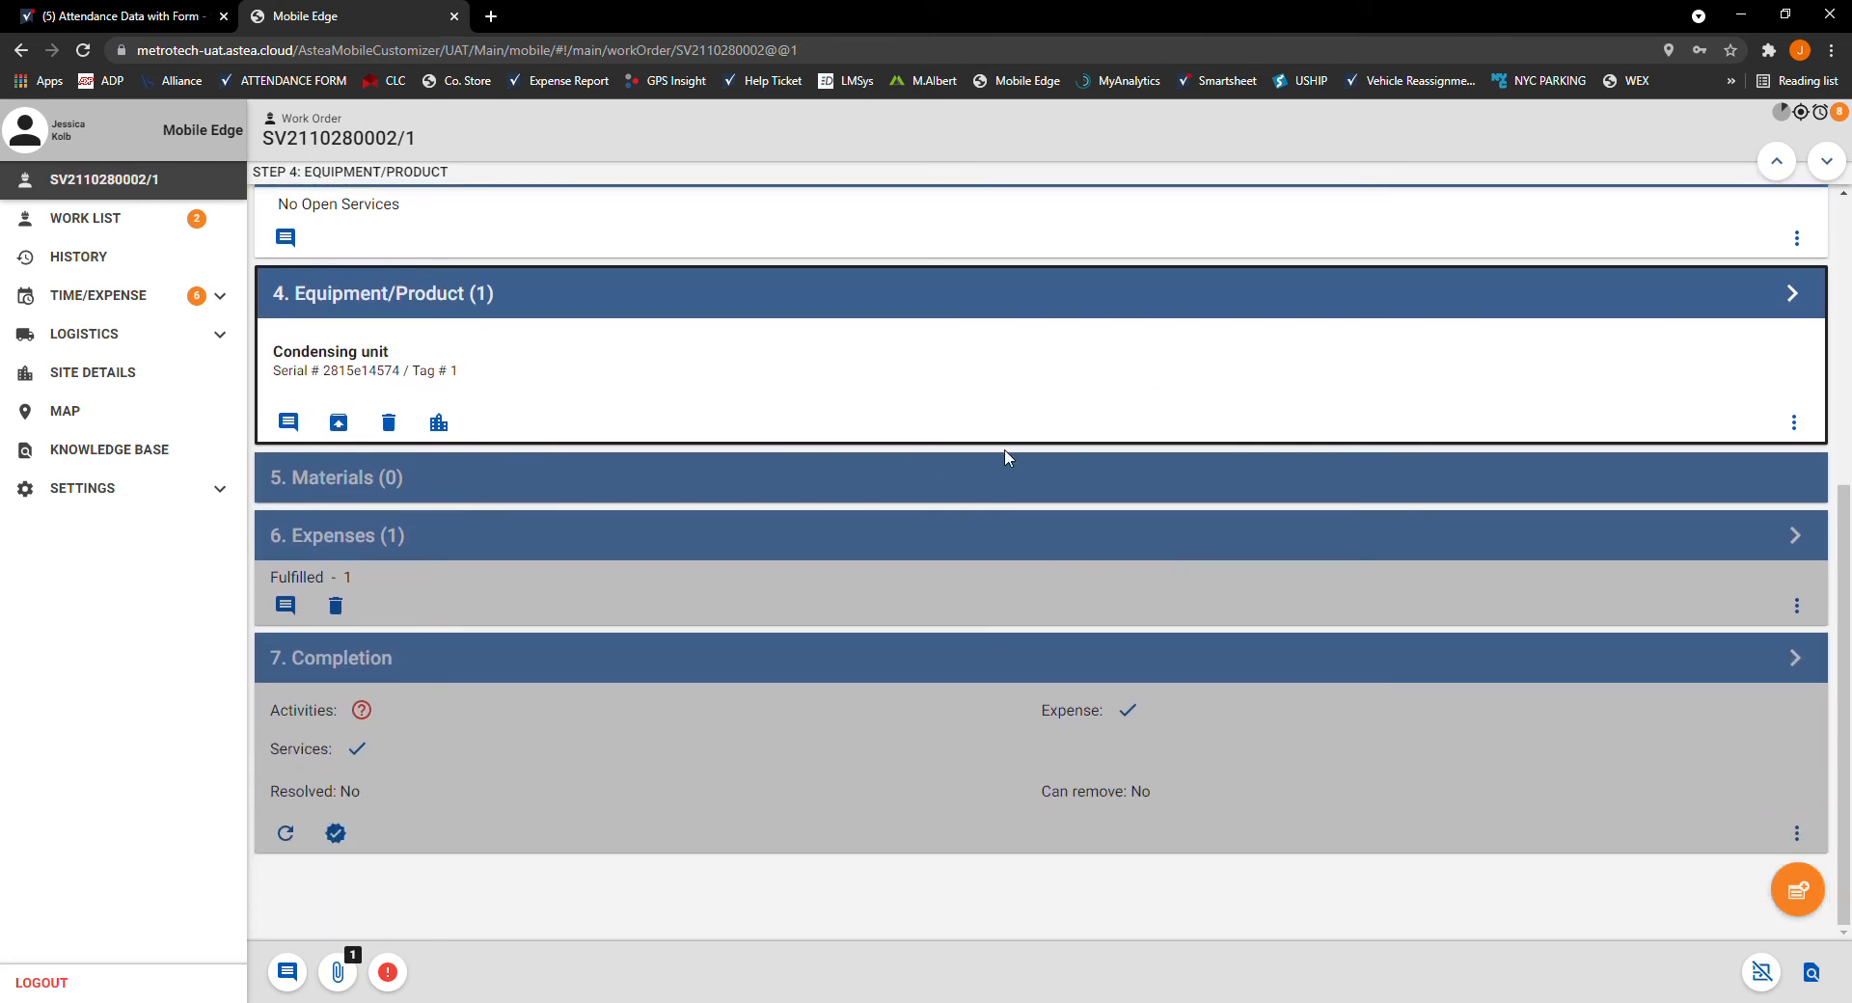
Step: Advance to the Materials step and choose the 12X12X1 - 12x12x1 Air Filter with quantity 1 as a used material
click(1829, 164)
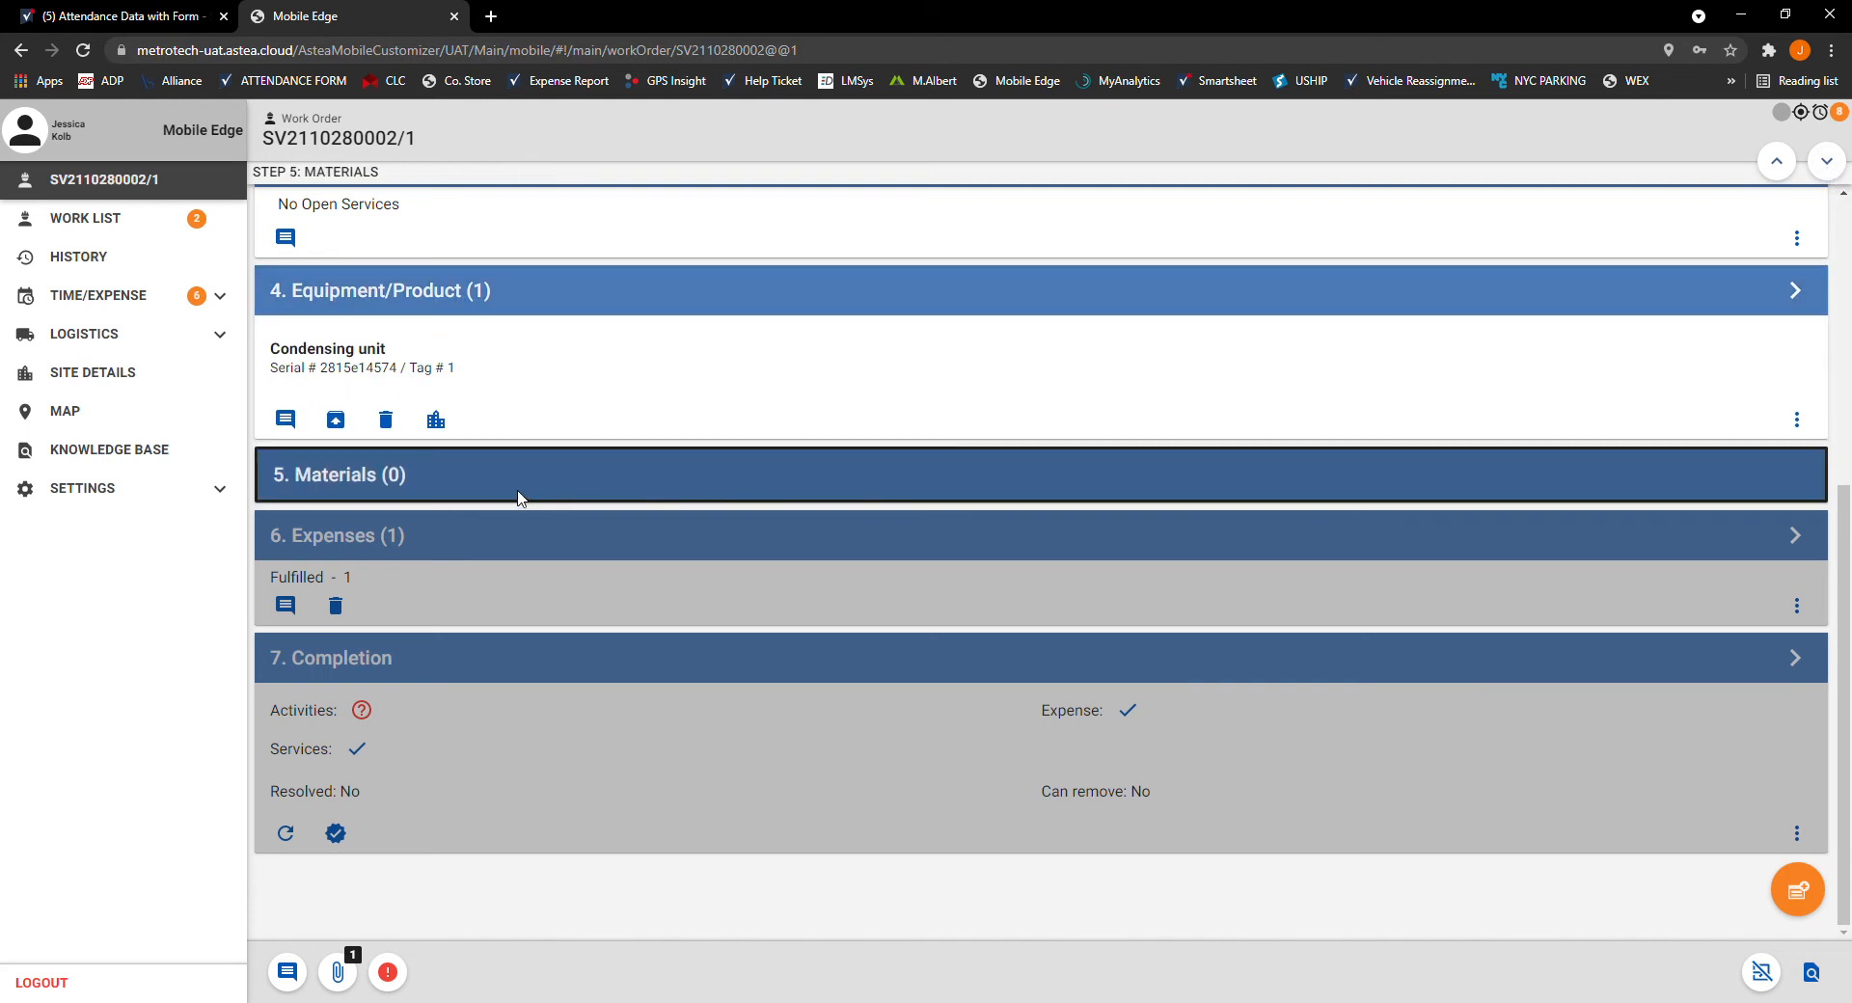
click(1796, 890)
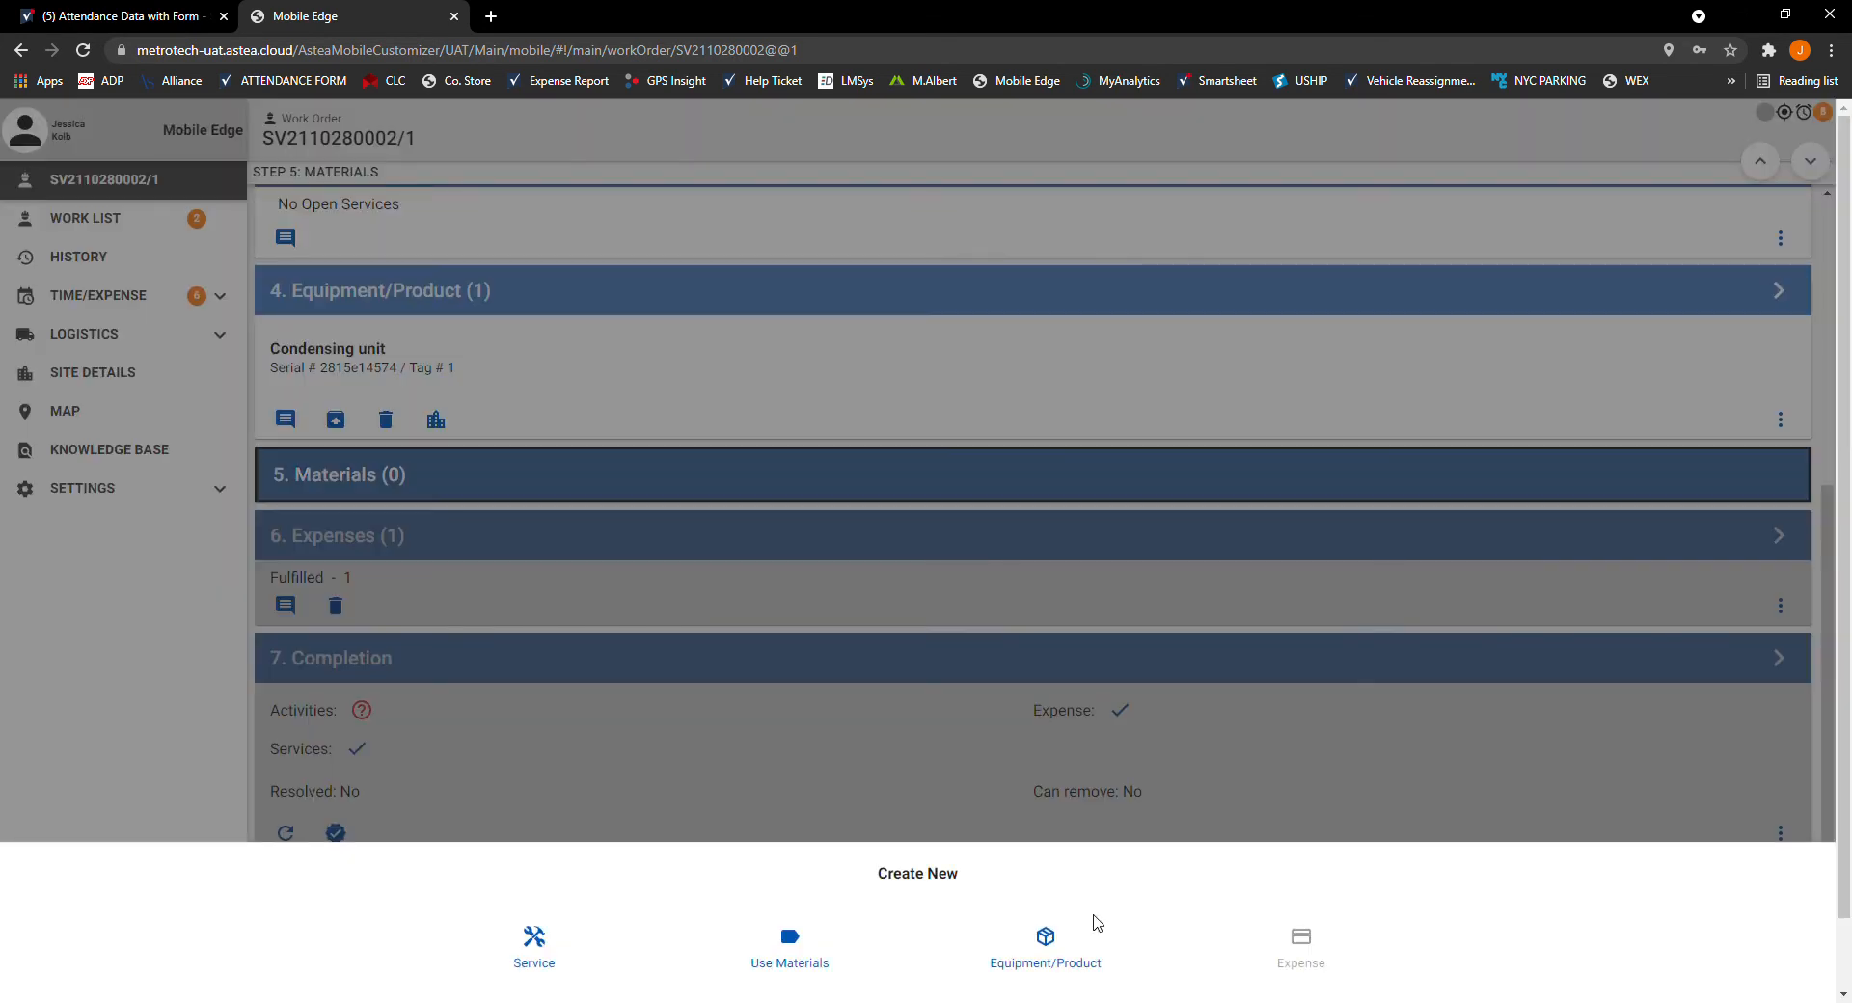
click(775, 968)
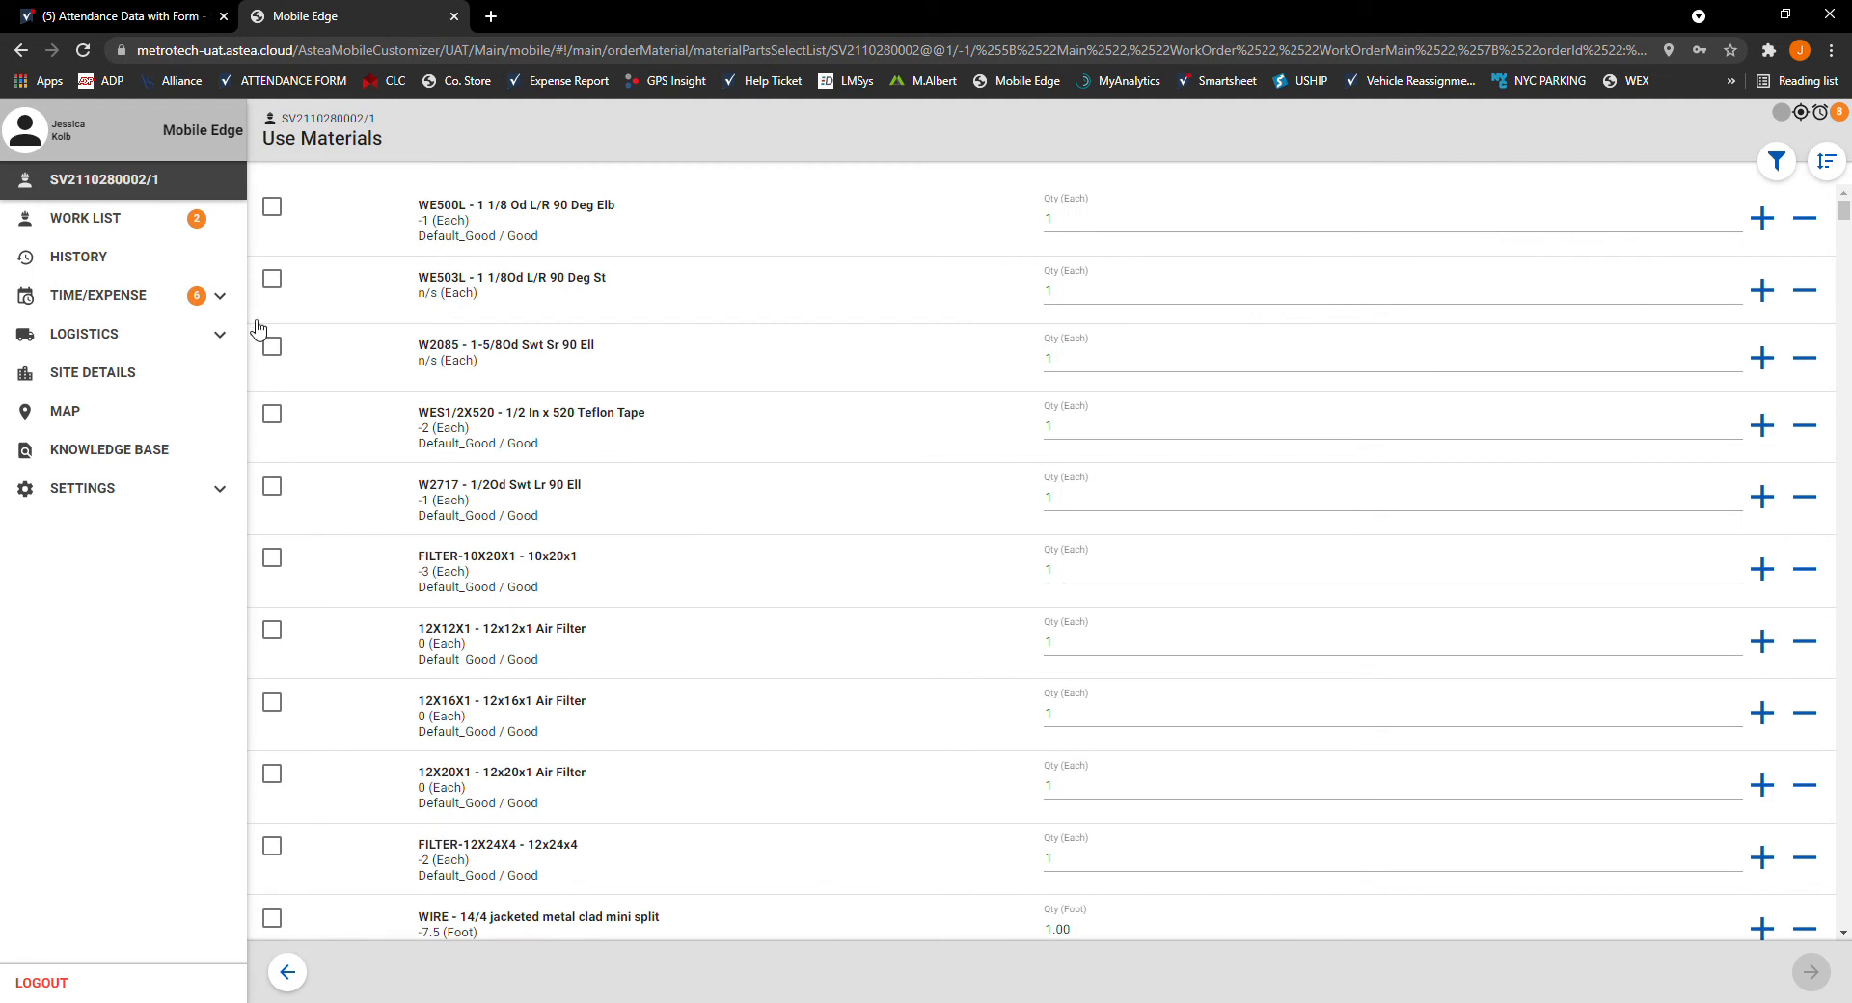
scroll(490, 534, down, 1)
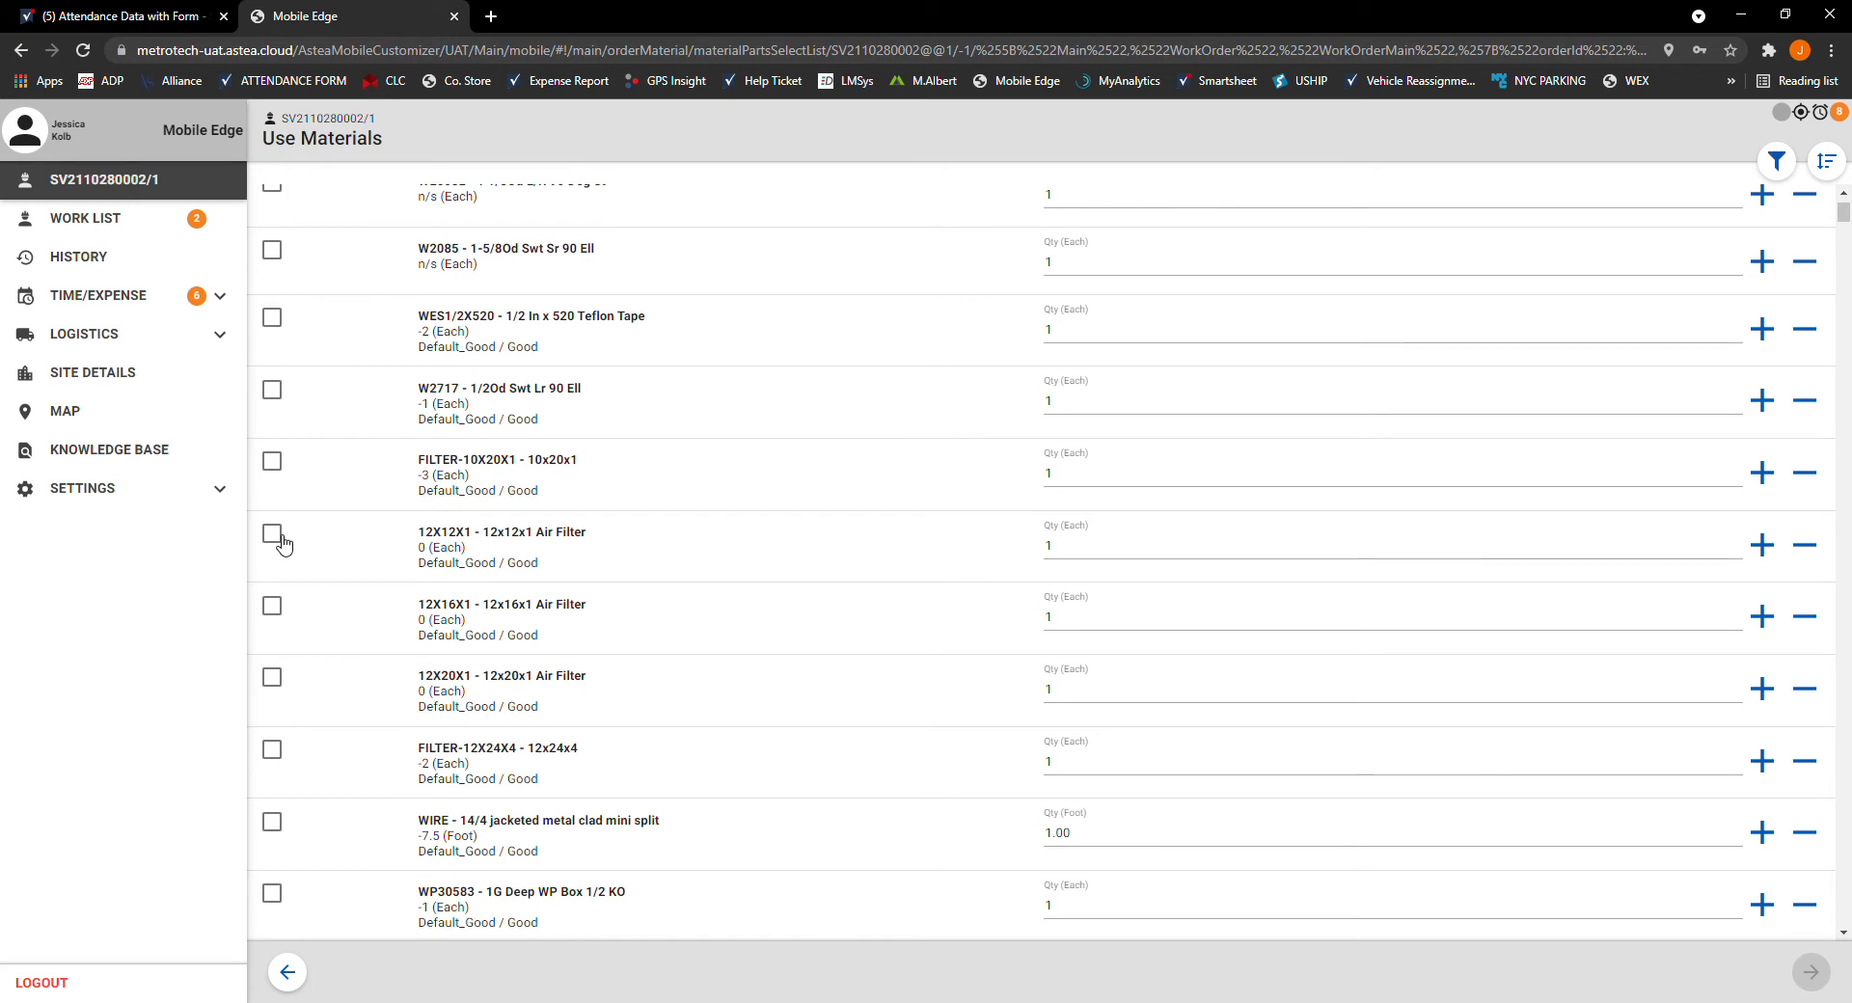
click(280, 541)
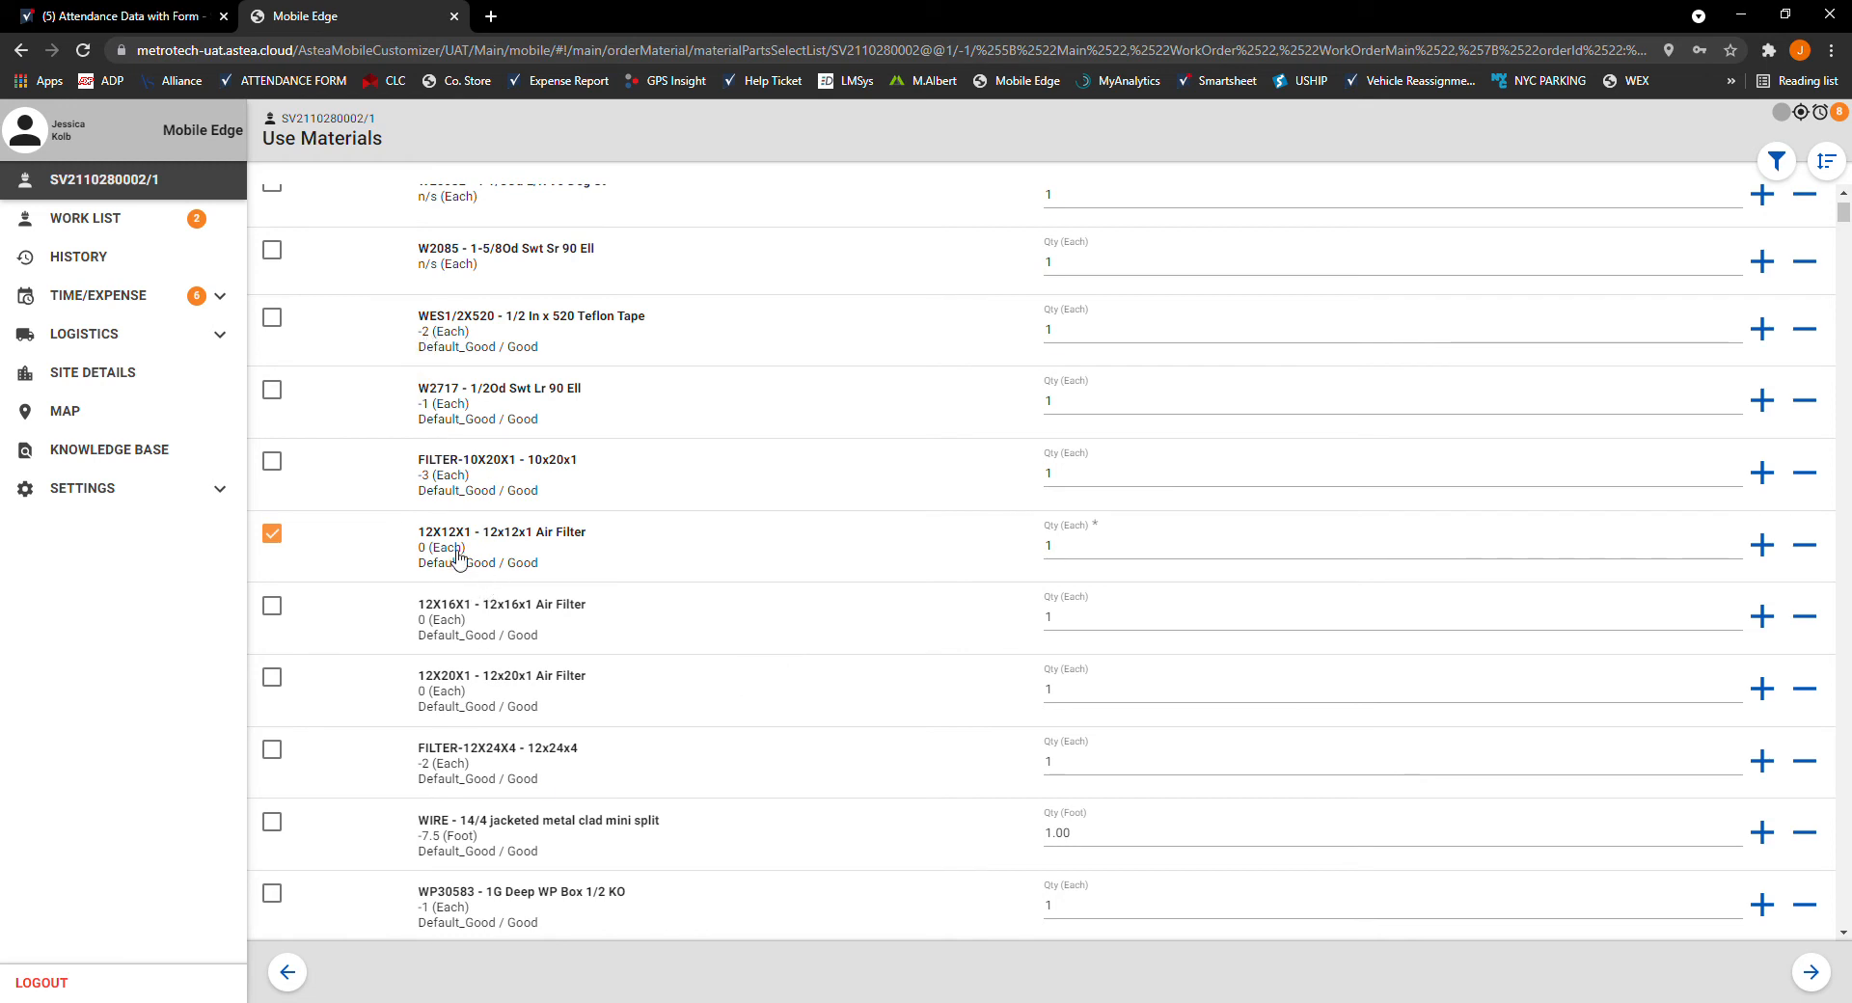
click(1811, 972)
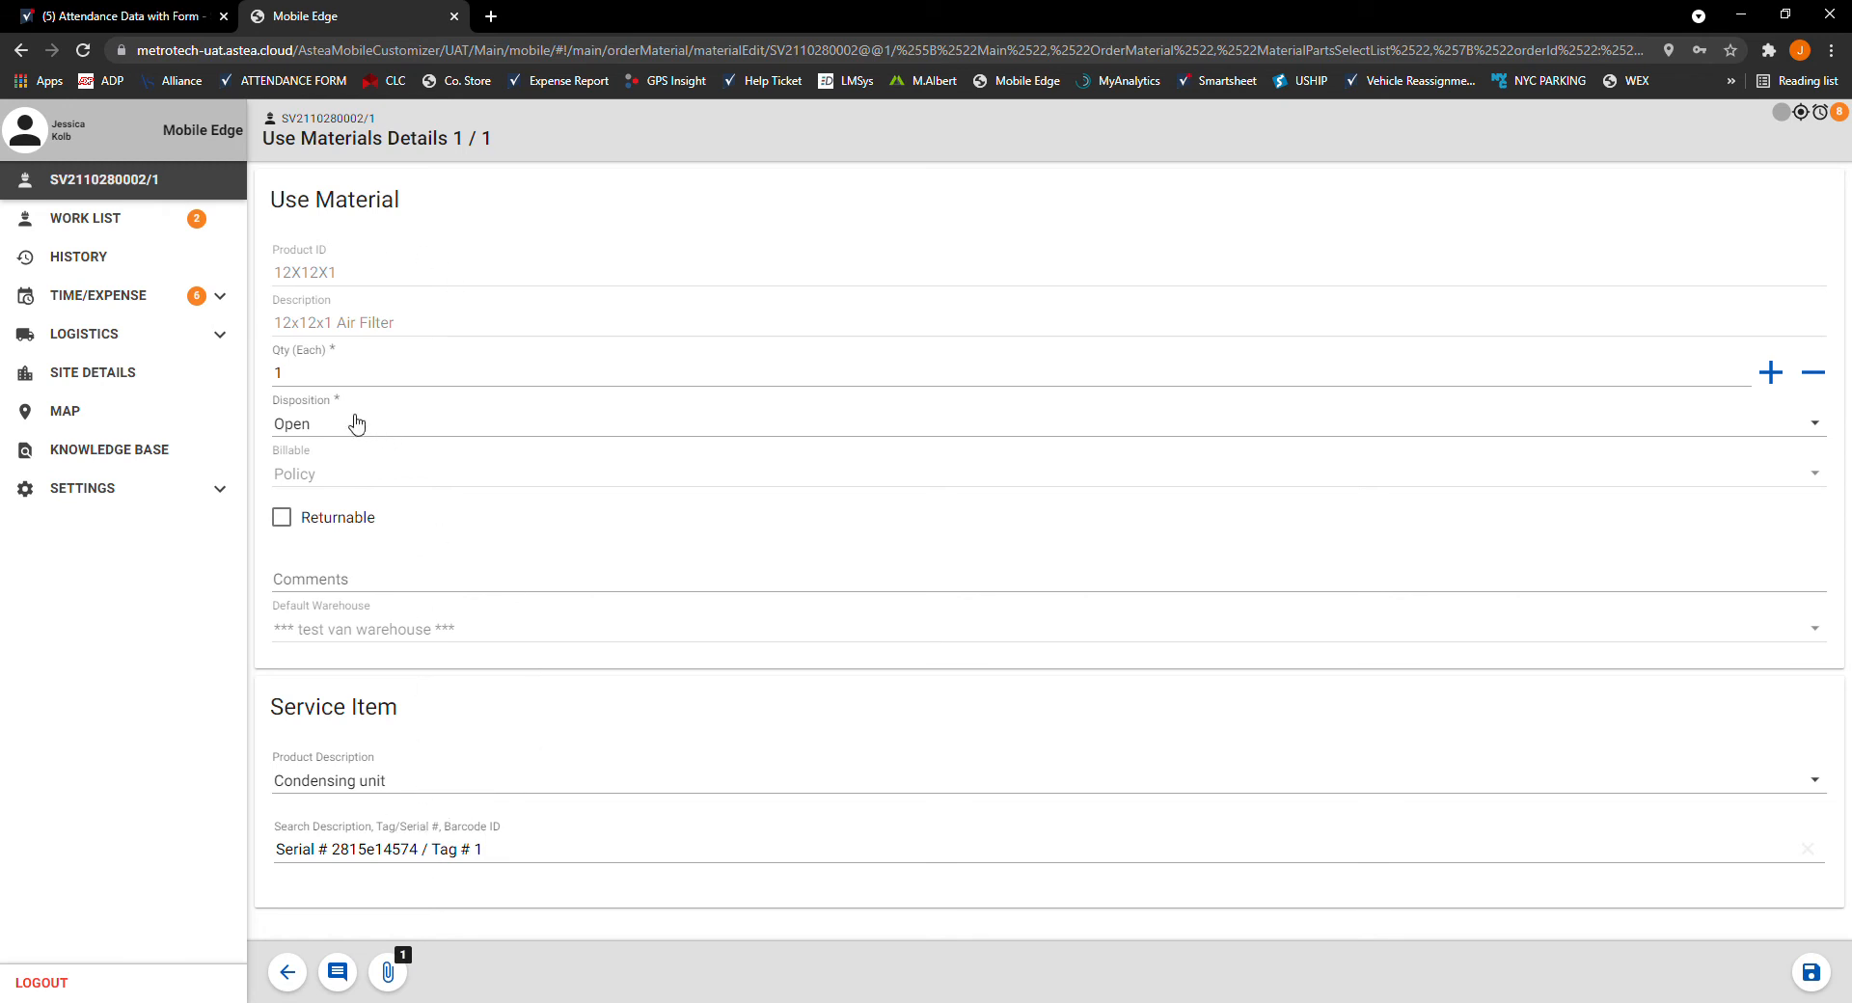
Step: Set the air filter's disposition to Fulfilled and save the material
click(324, 427)
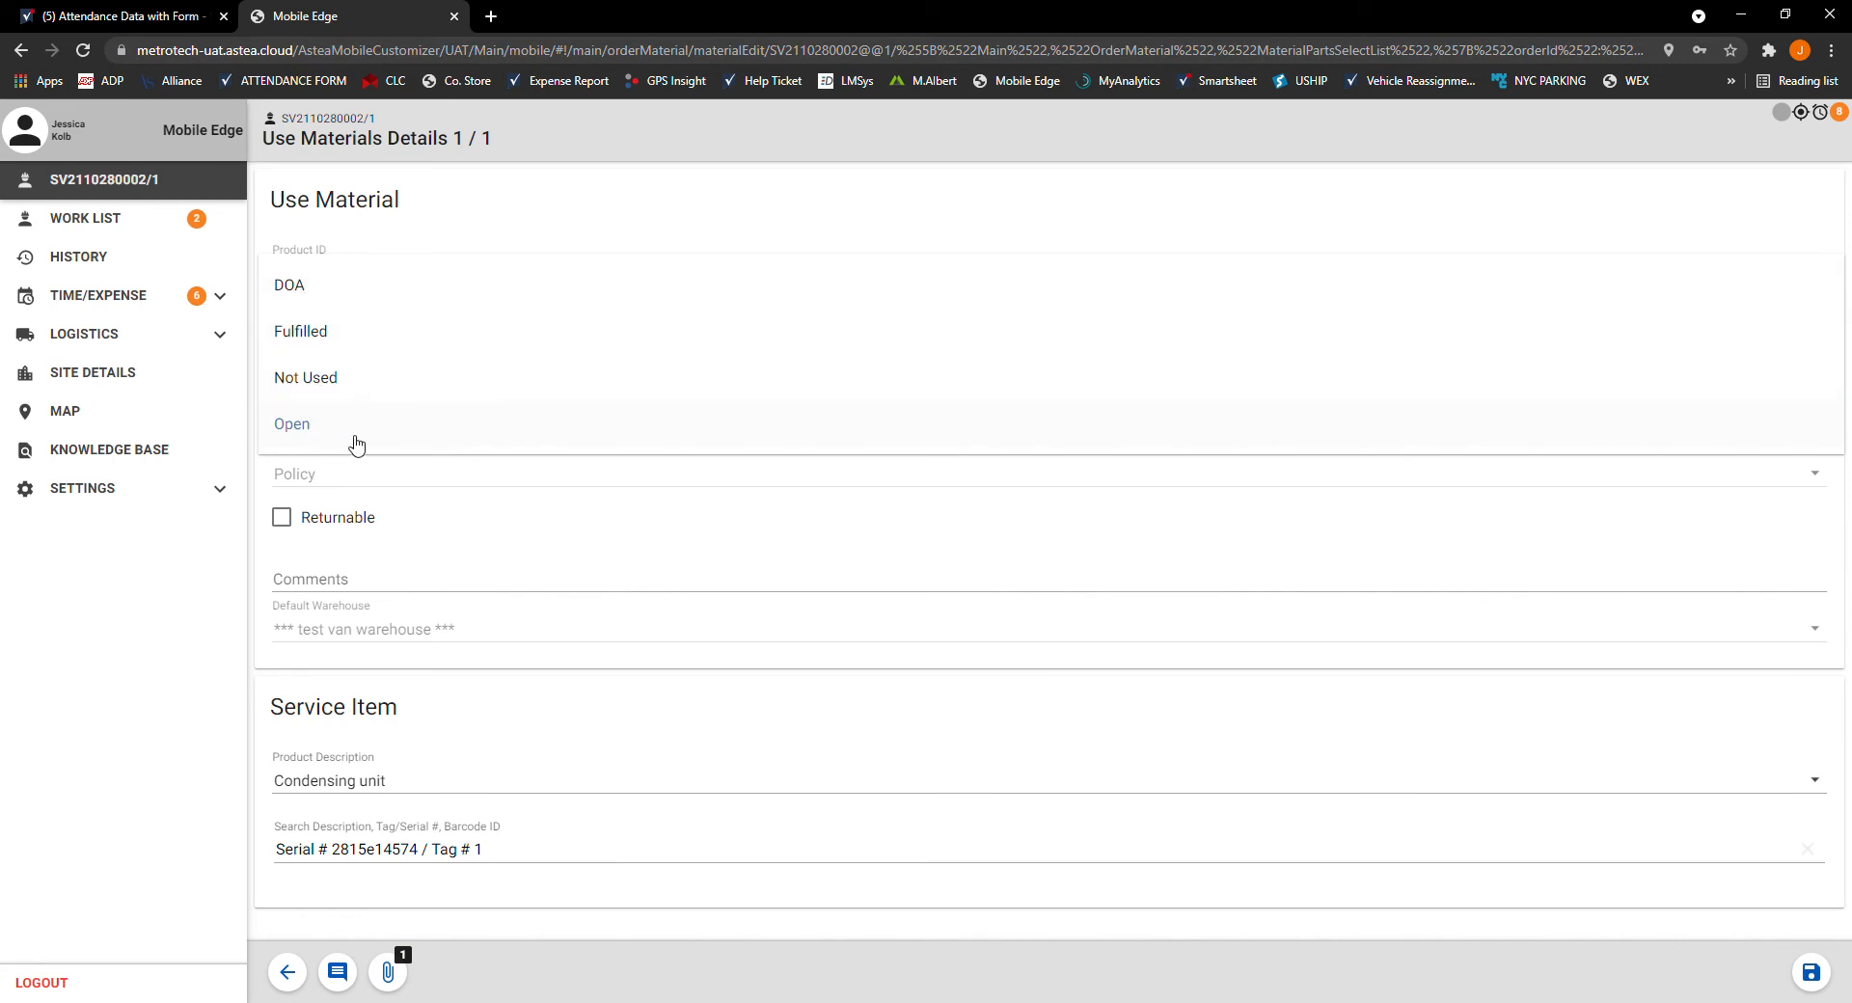
click(309, 333)
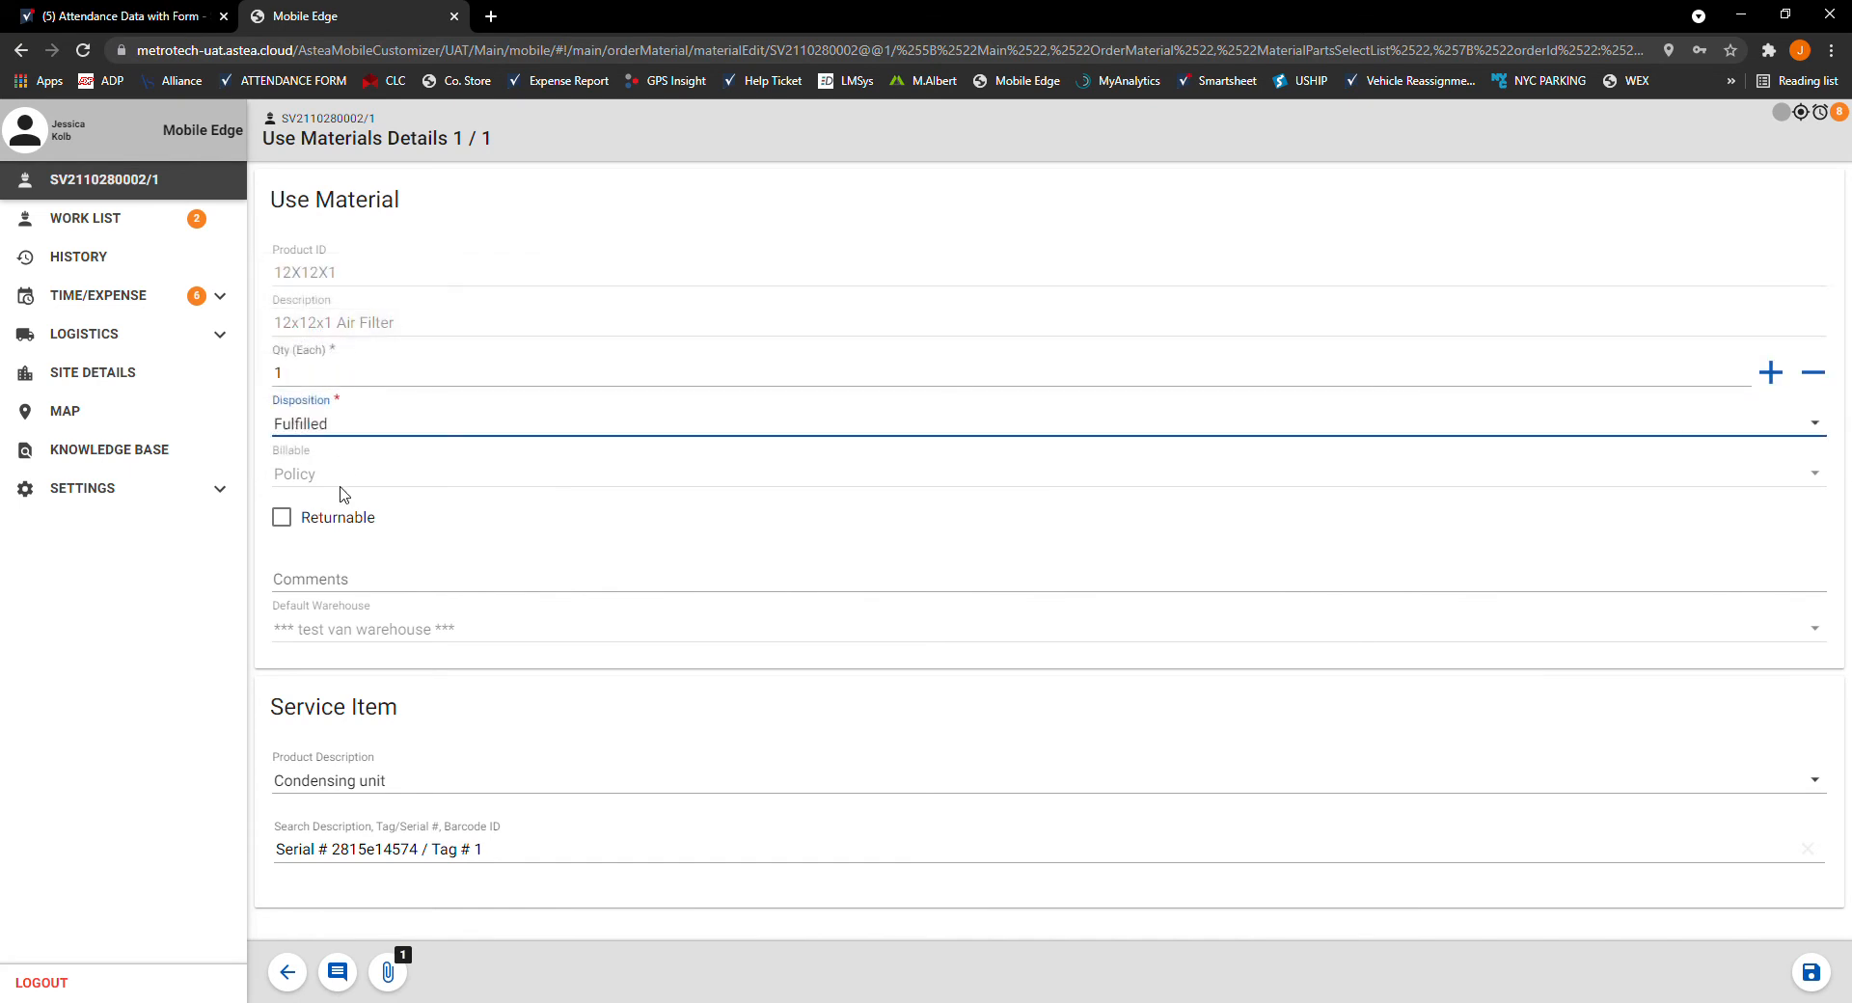
click(1811, 973)
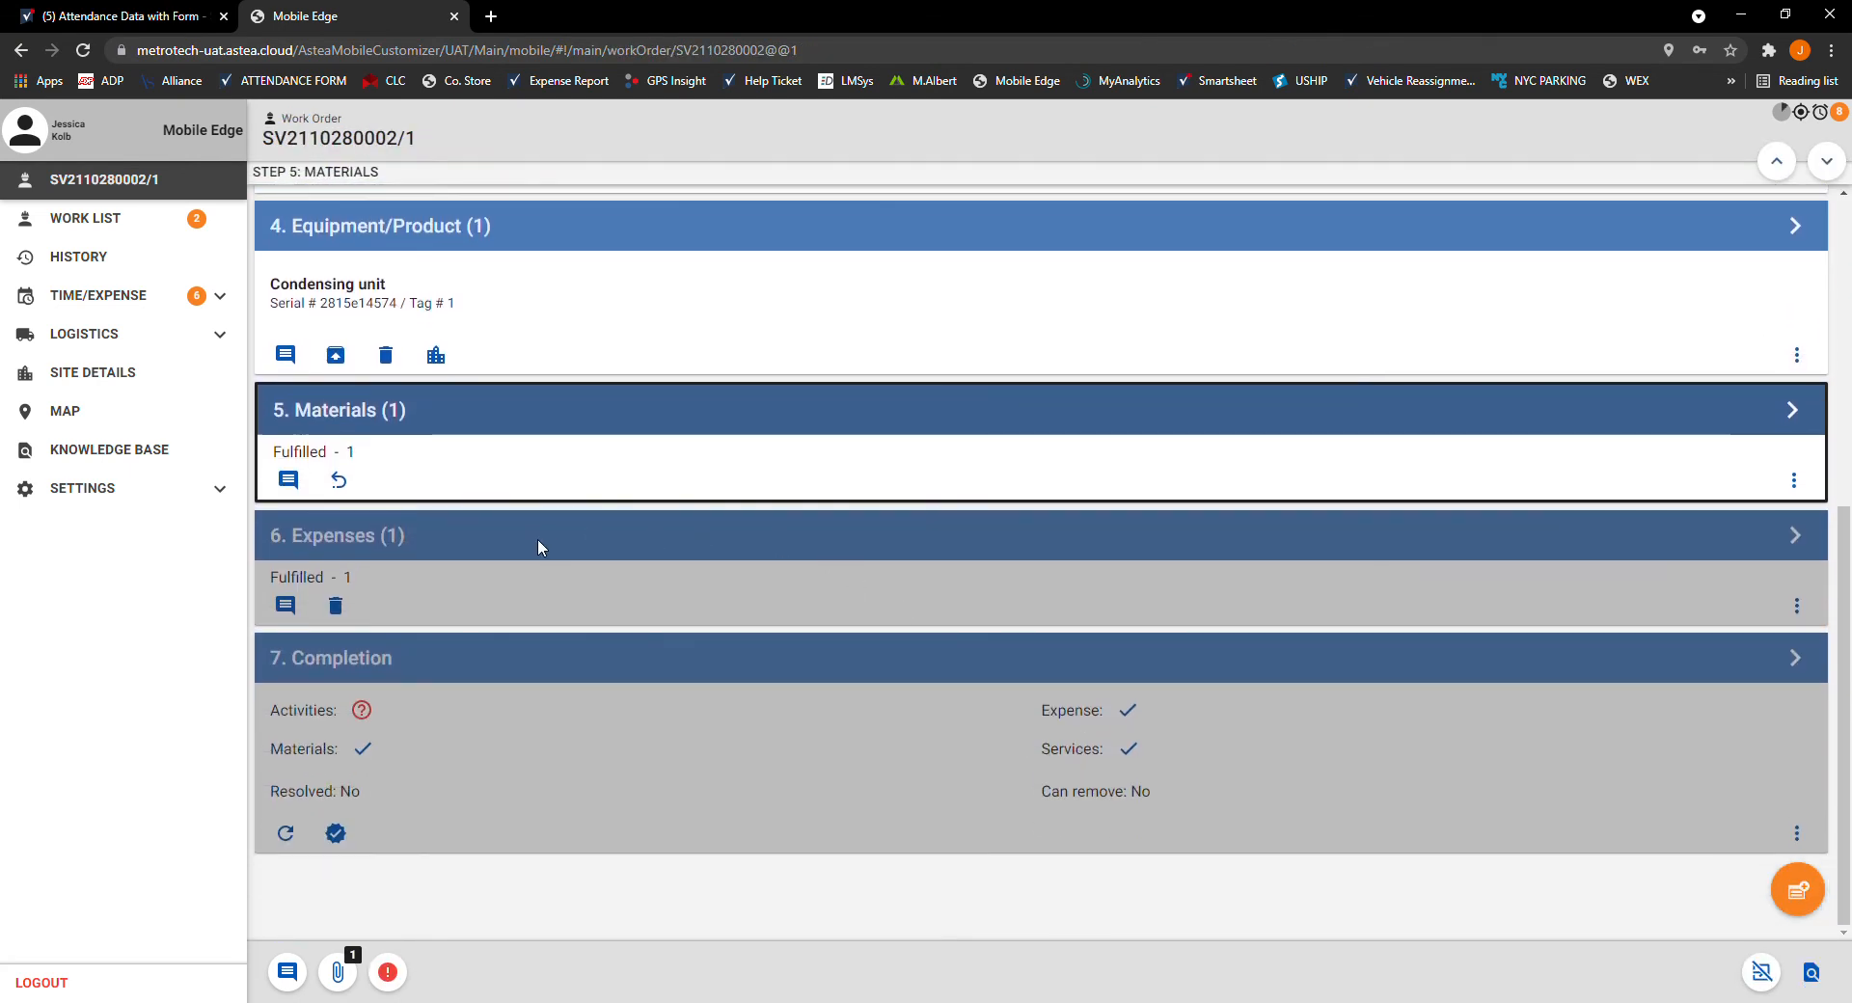
Step: Advance to the Completion step and set the Primary Assign activity's stop work time to Nov 1, 2021 10:14 AM
click(1826, 161)
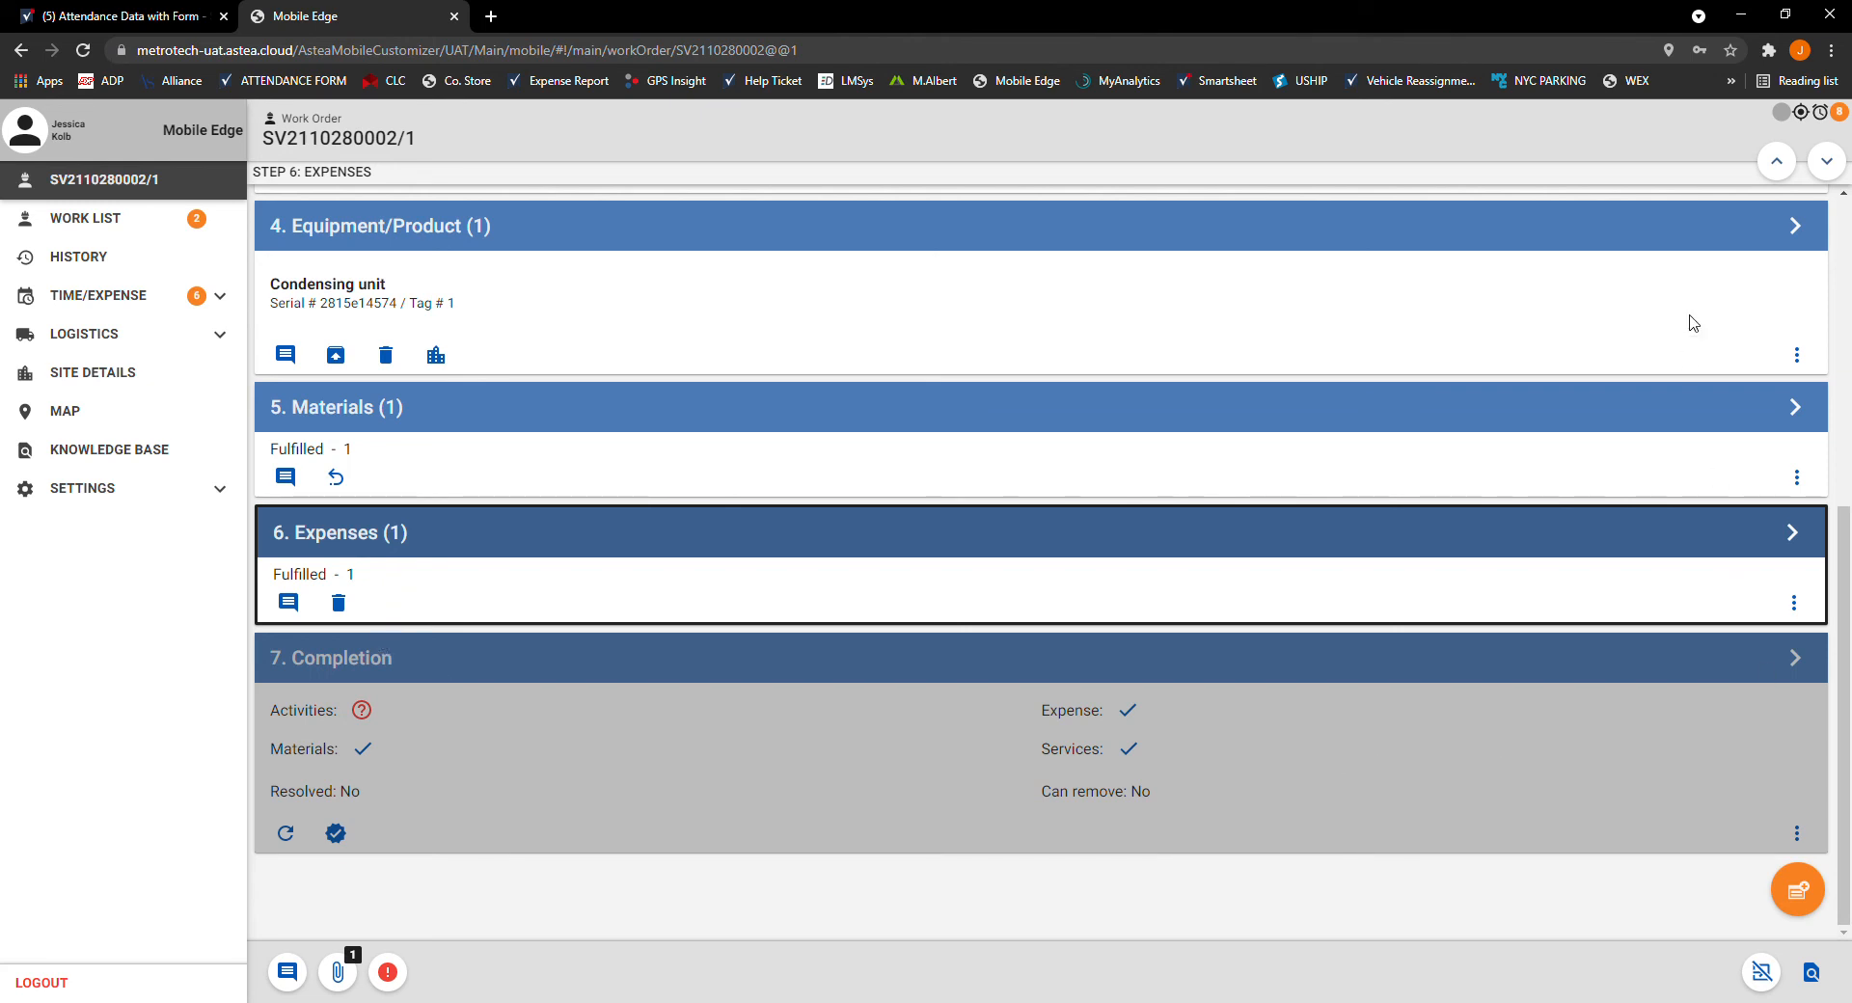
click(1826, 161)
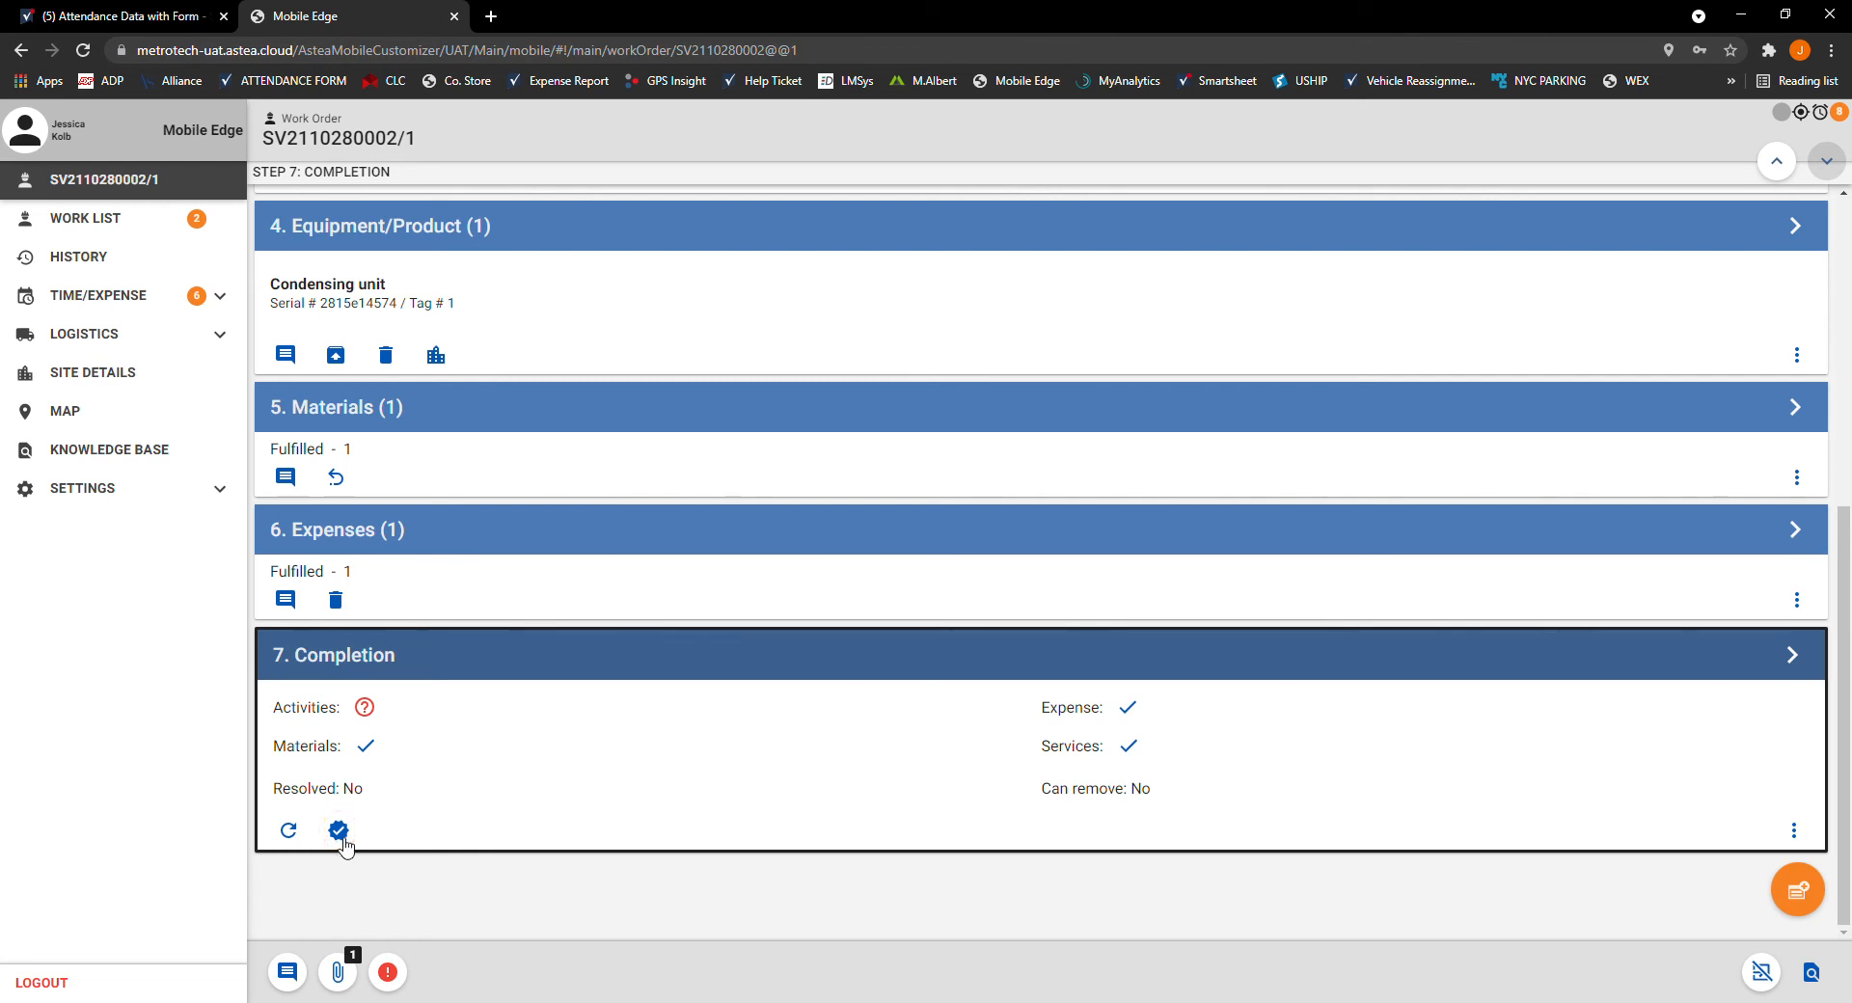
click(367, 710)
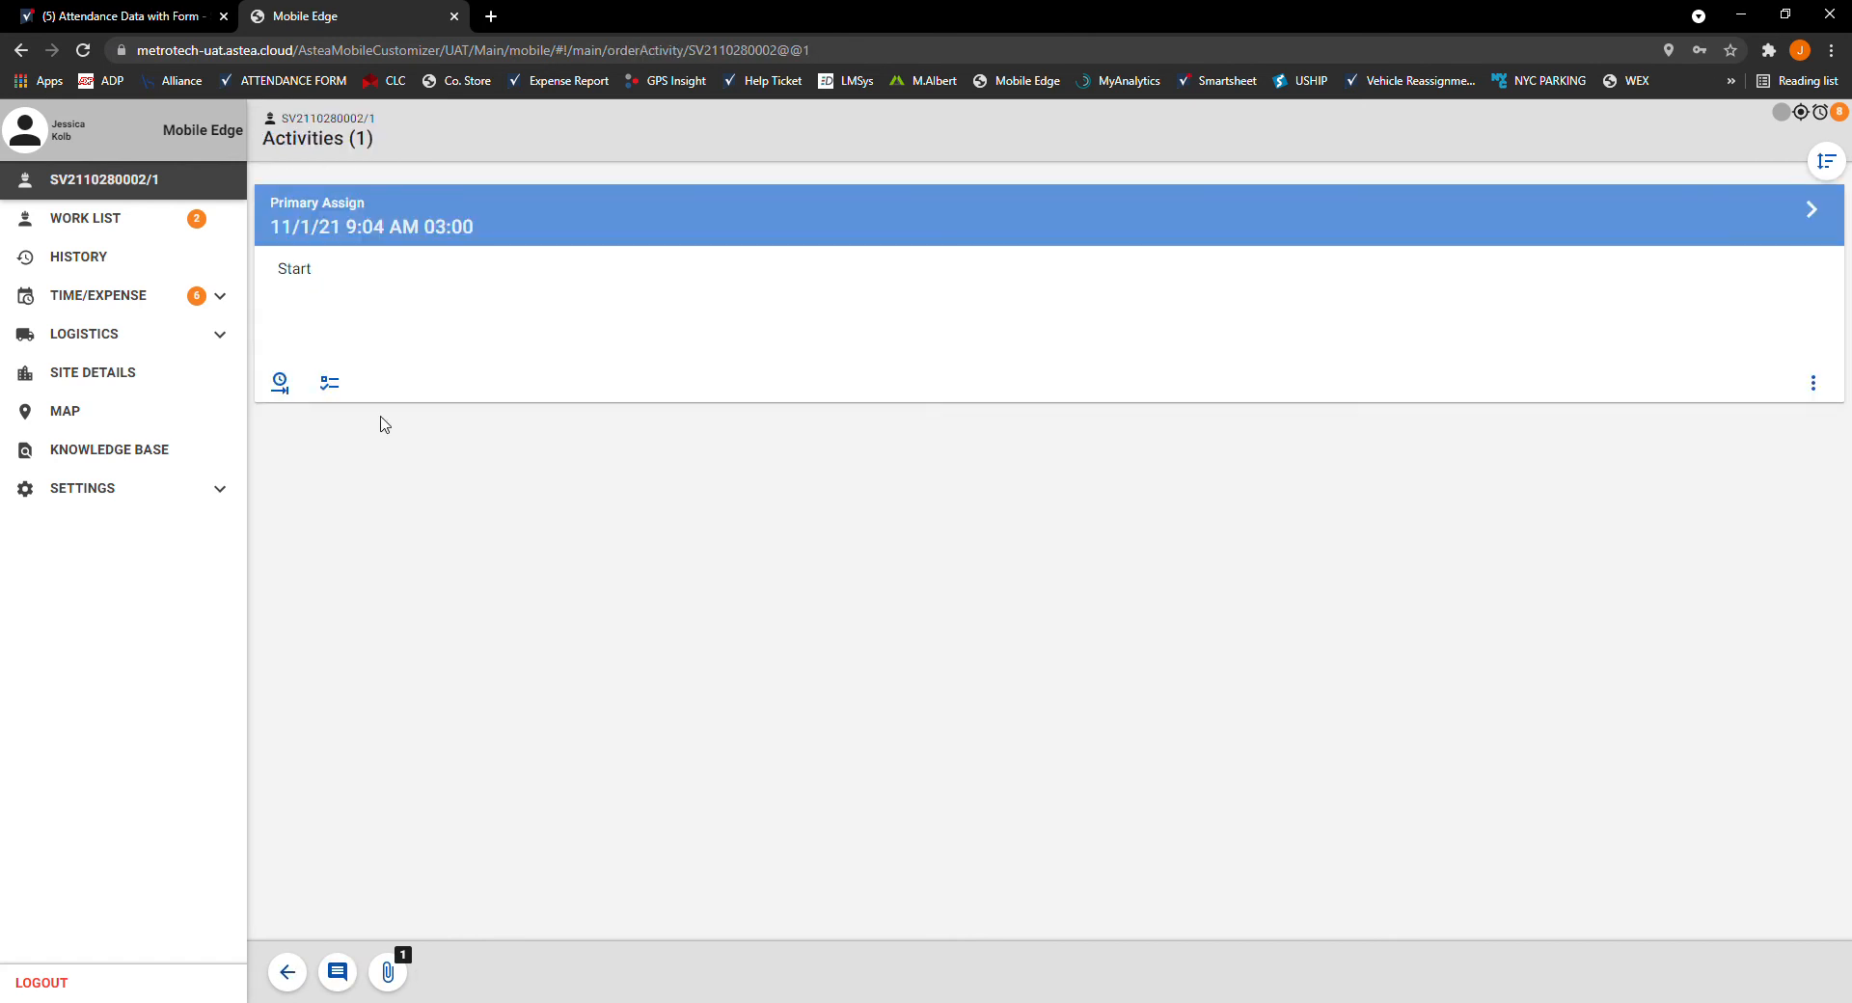
click(280, 382)
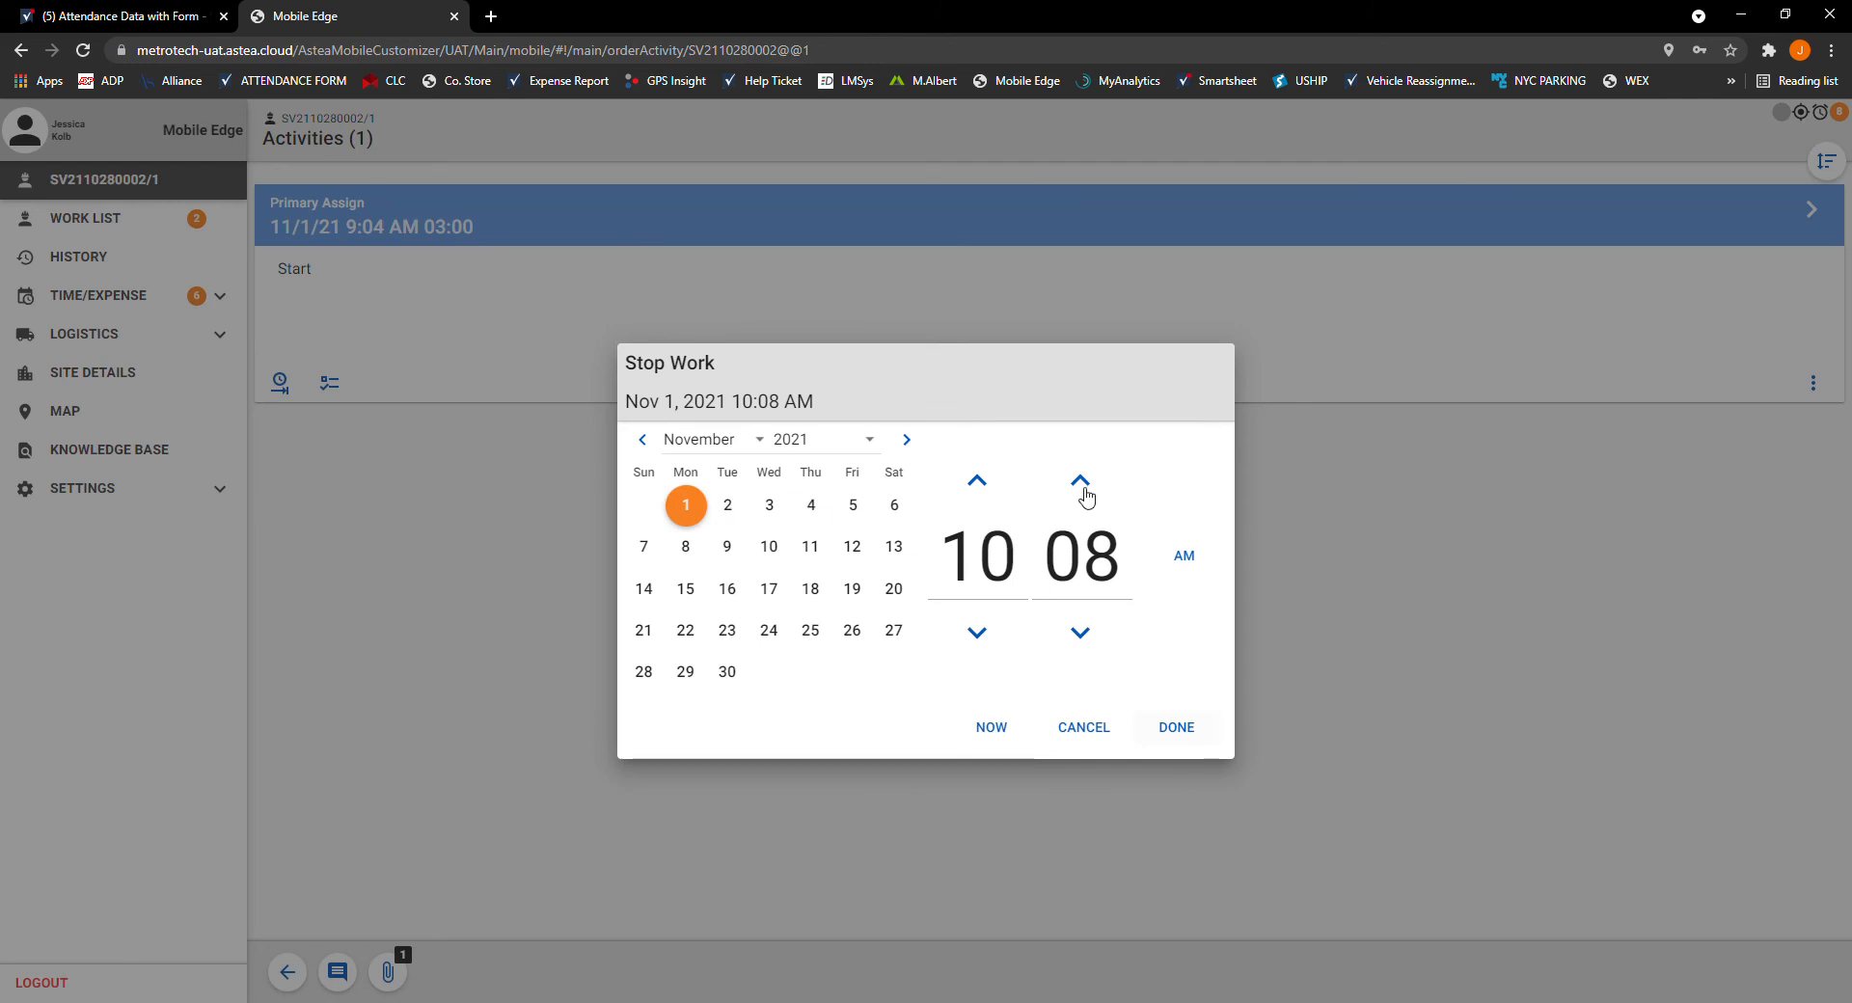
drag(1086, 496, 1082, 492)
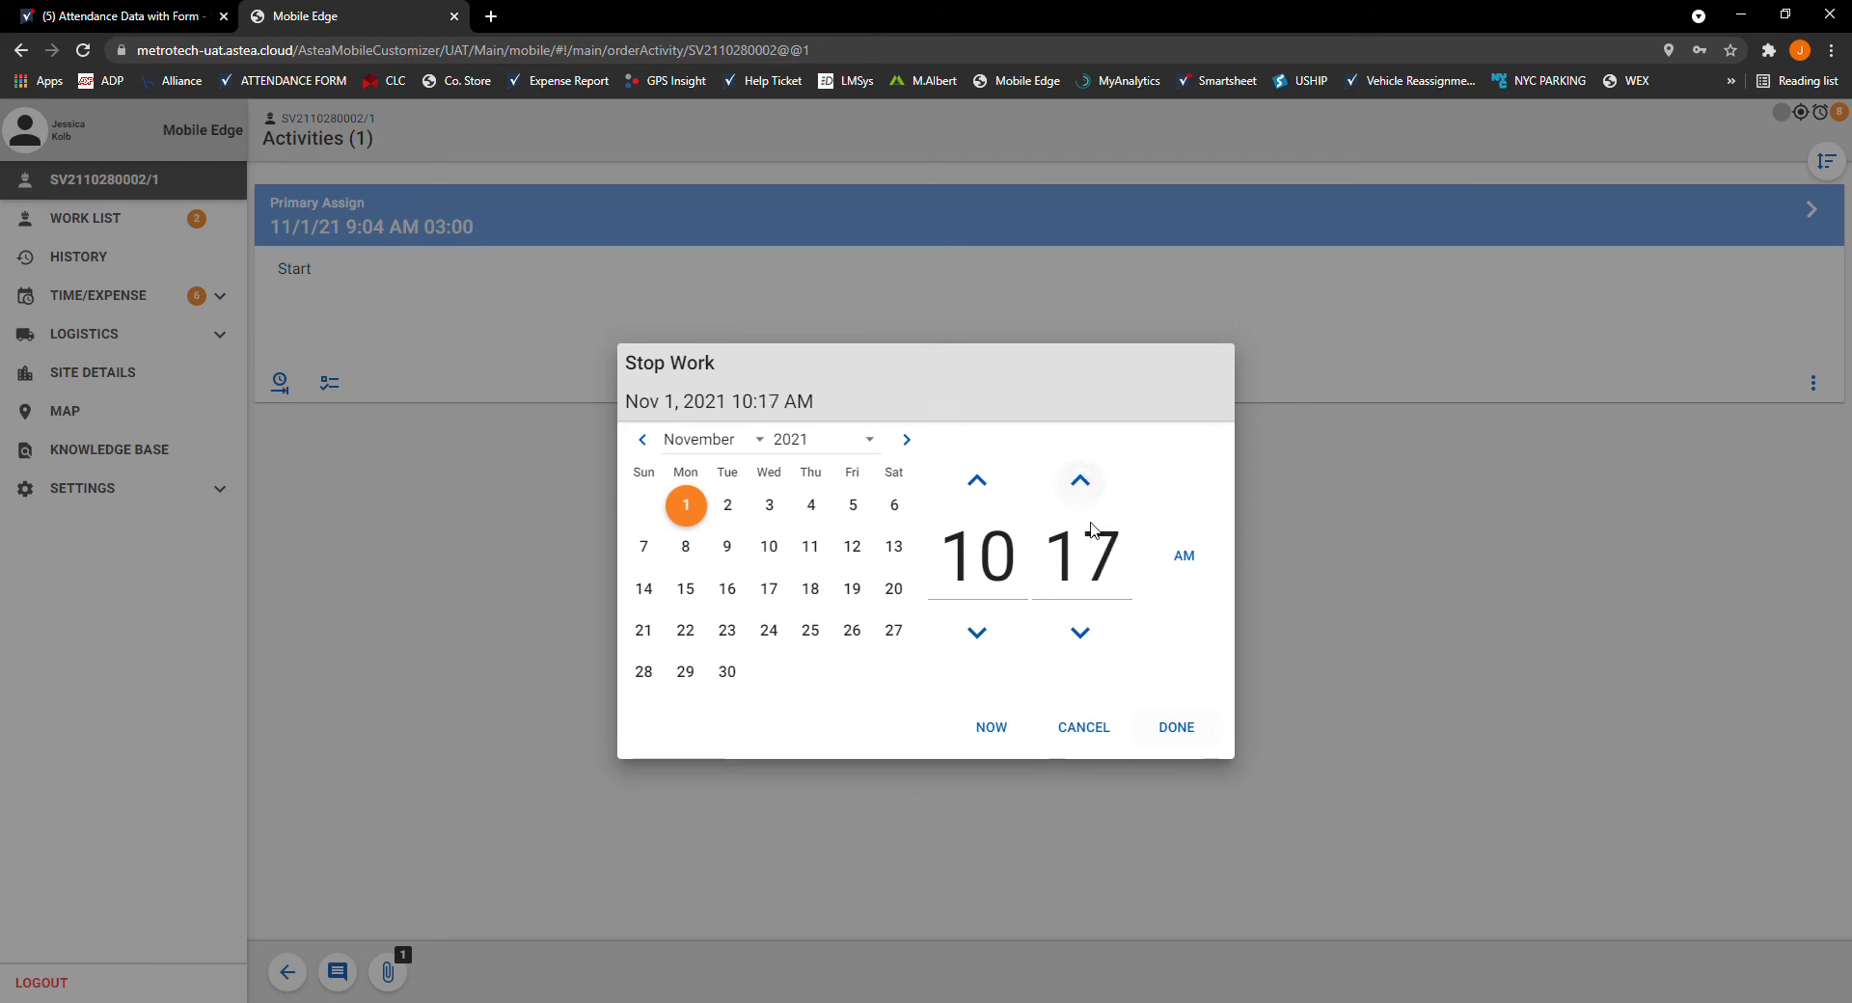
click(1082, 632)
click(1083, 632)
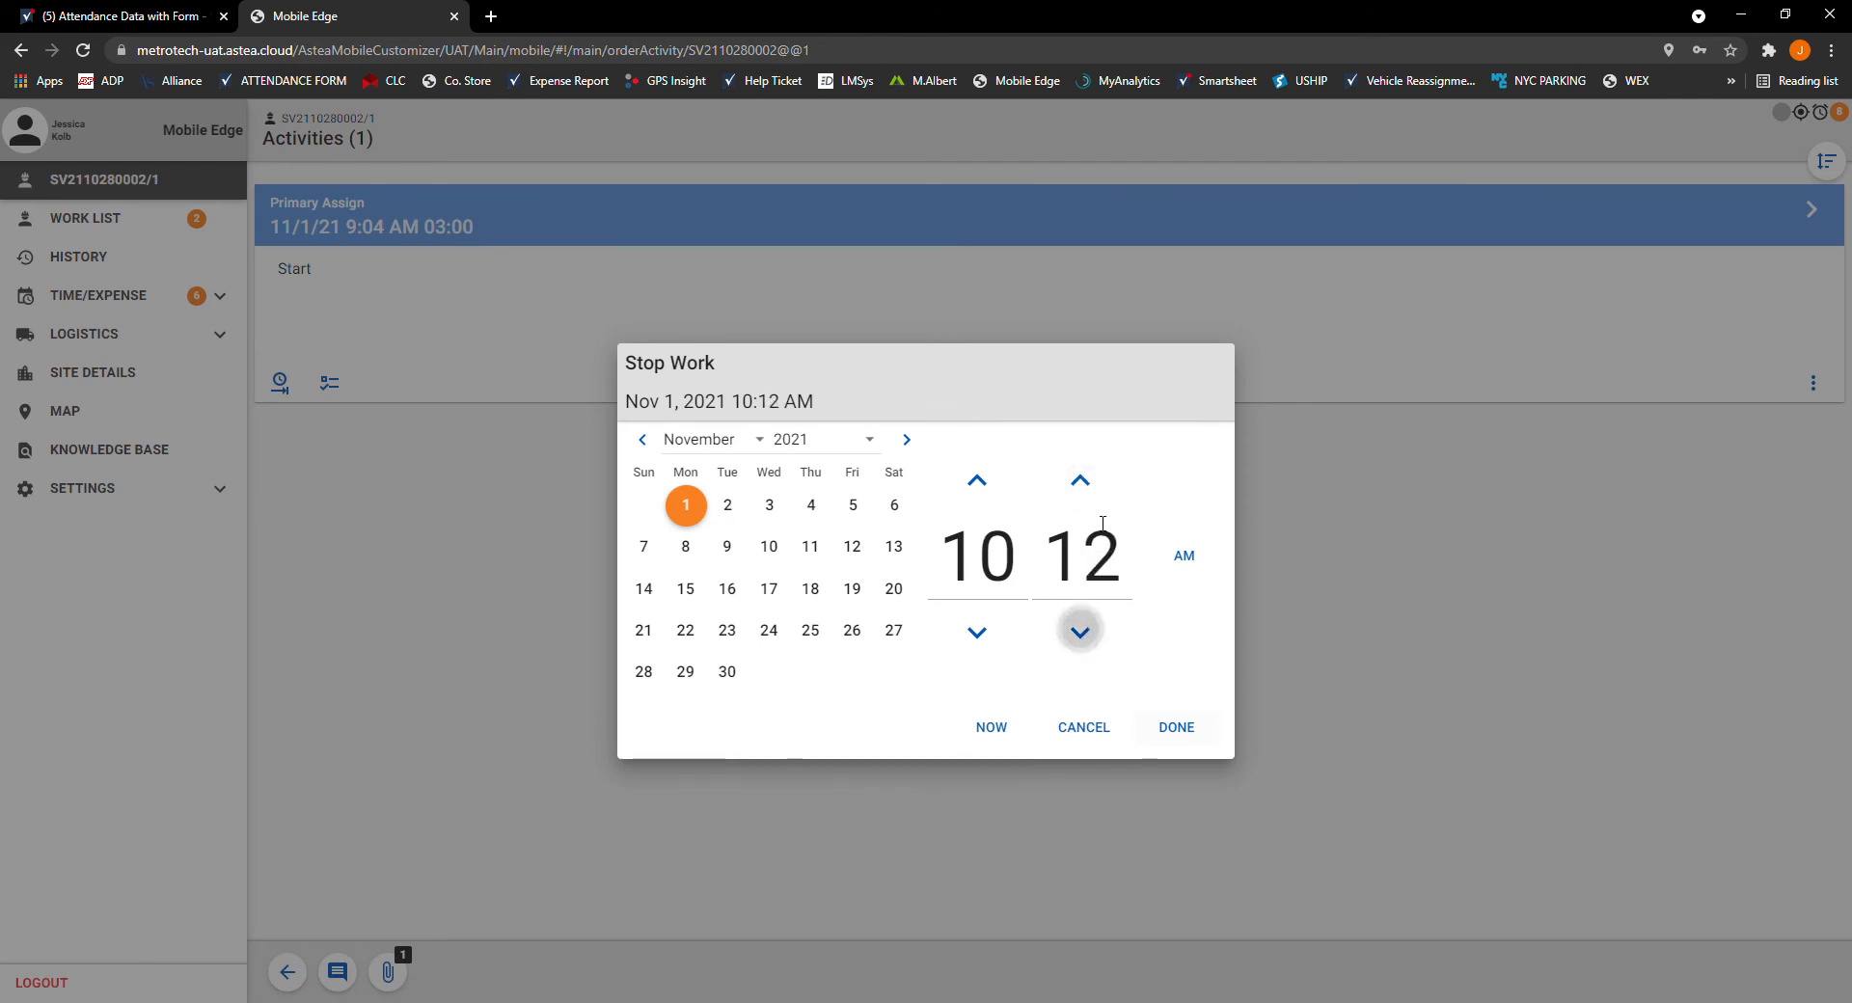
click(1080, 483)
click(1080, 482)
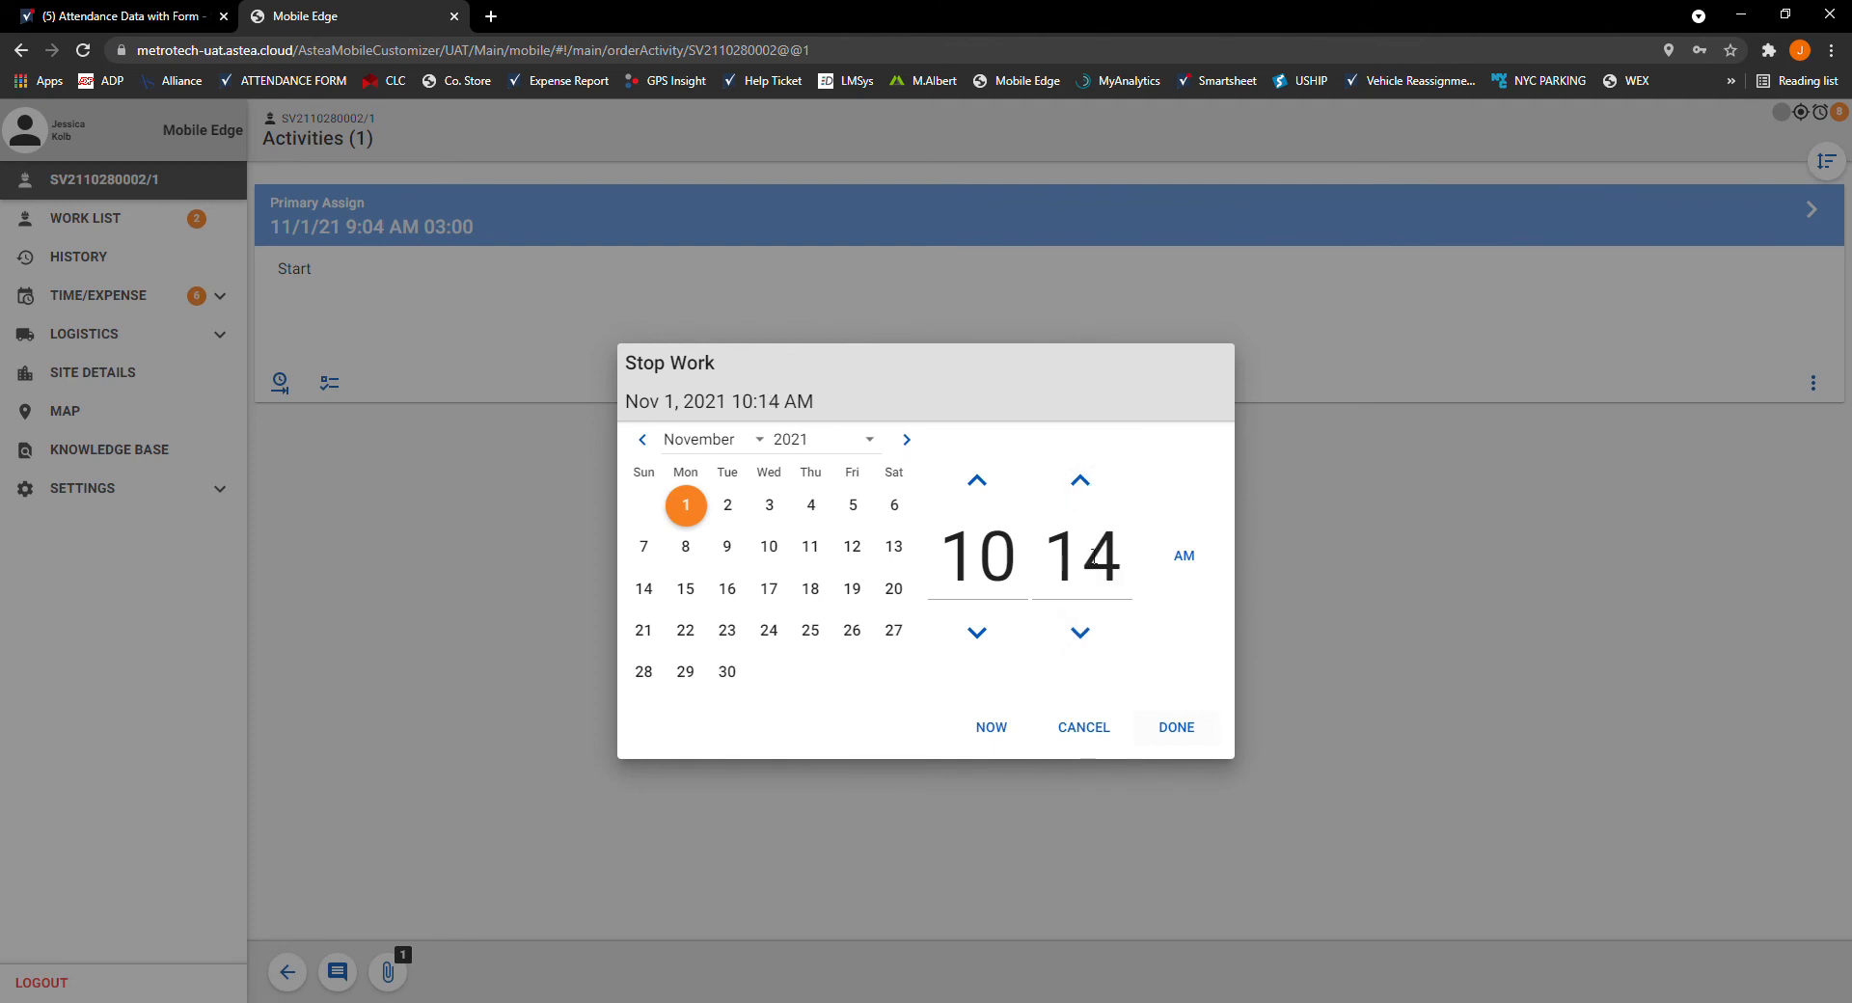
click(1177, 731)
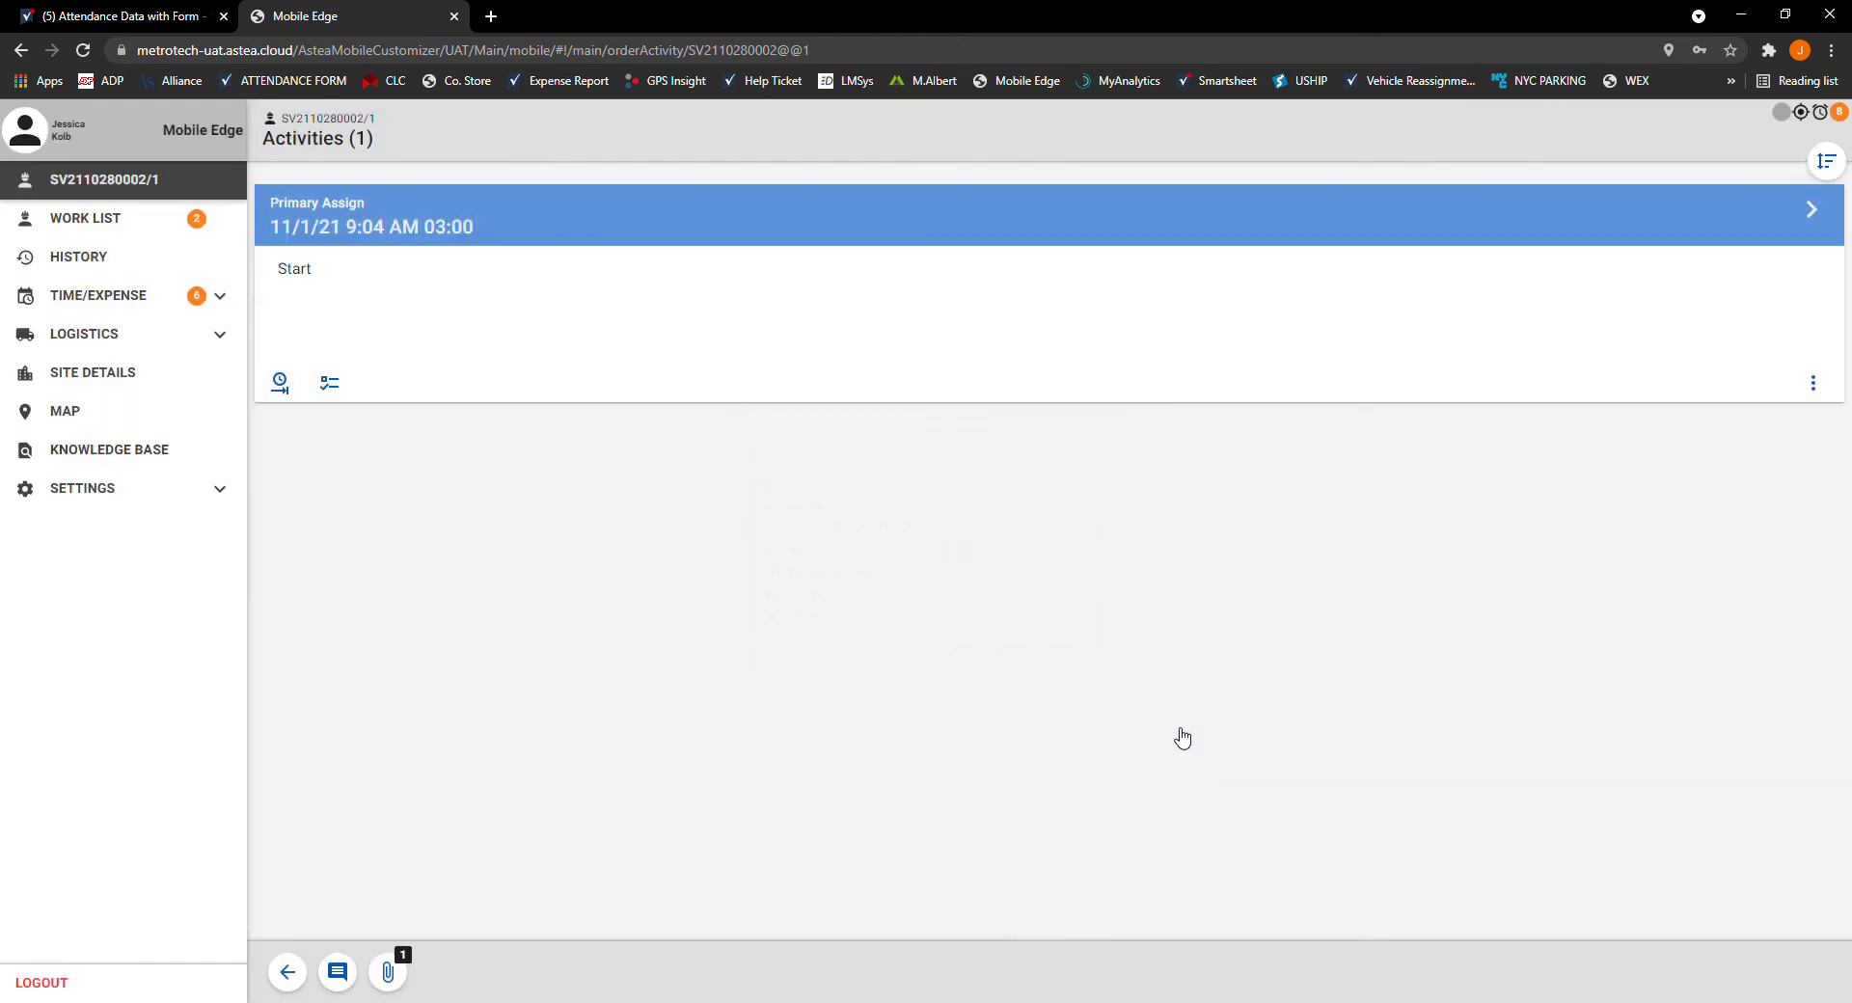
Step: Confirm stopping work with the stop code Resolved, keeping GPS at At Site and leaving the comments blank
click(743, 436)
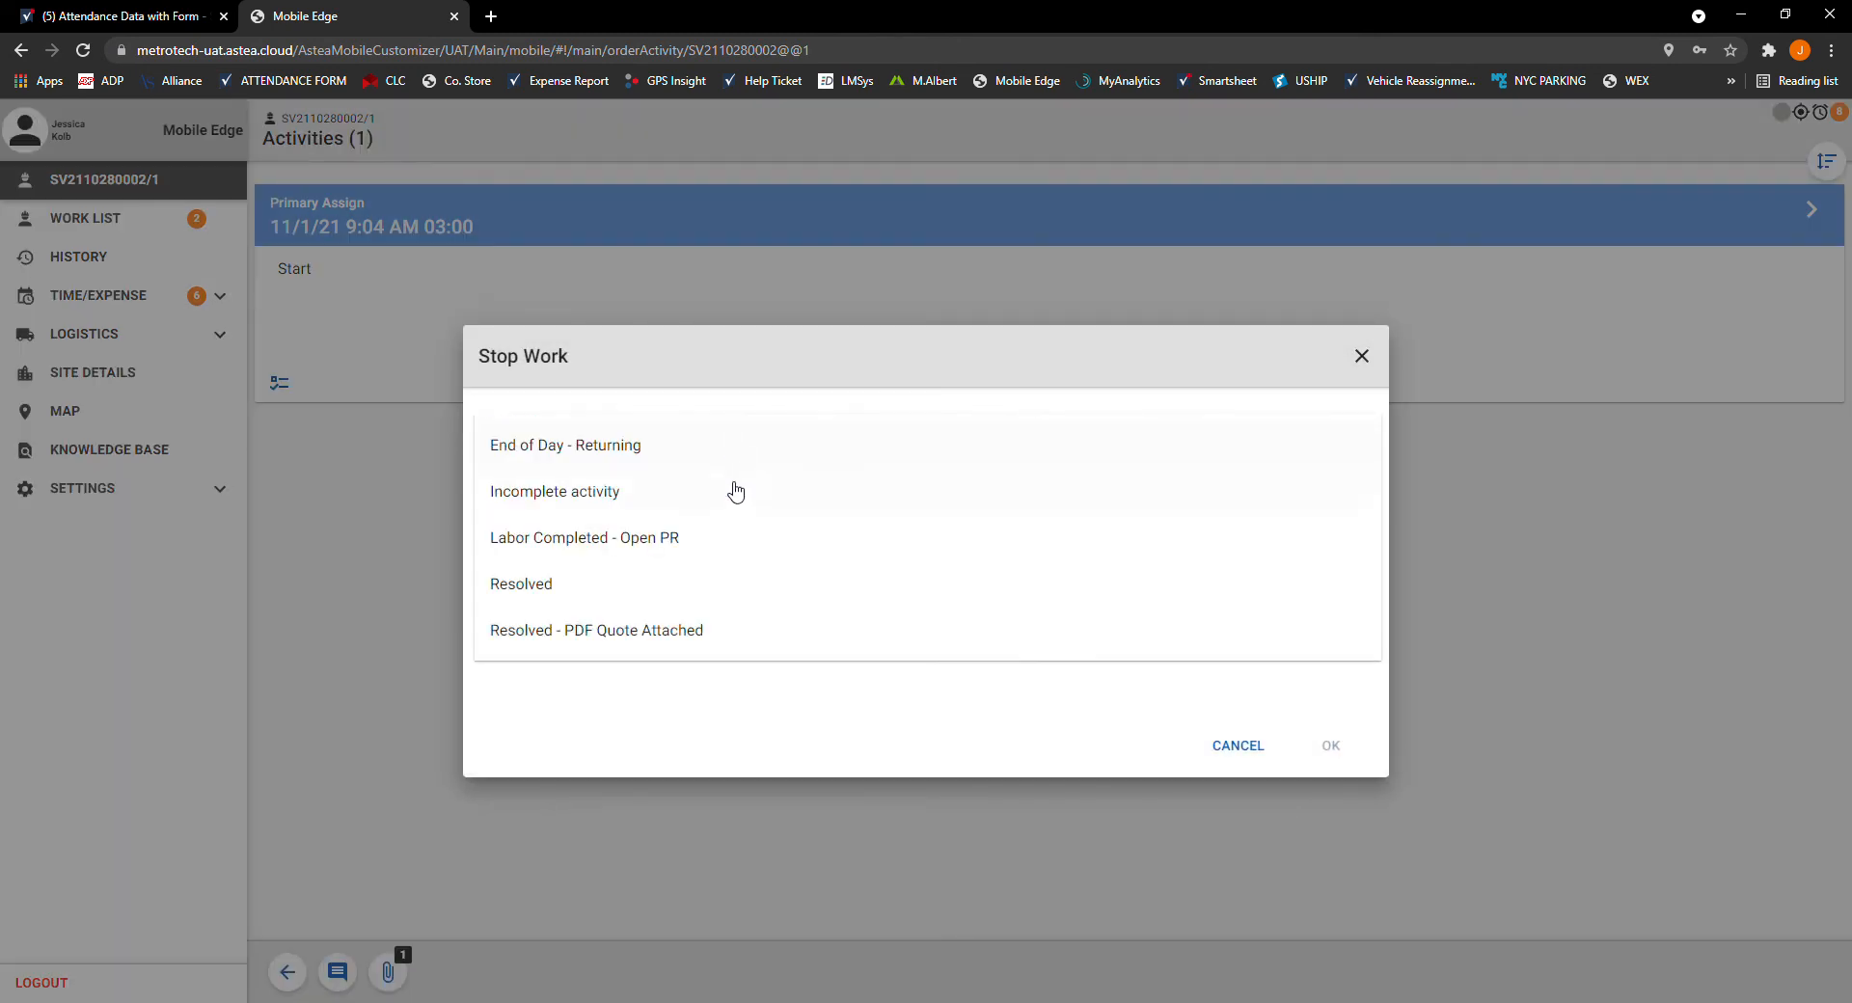
click(529, 585)
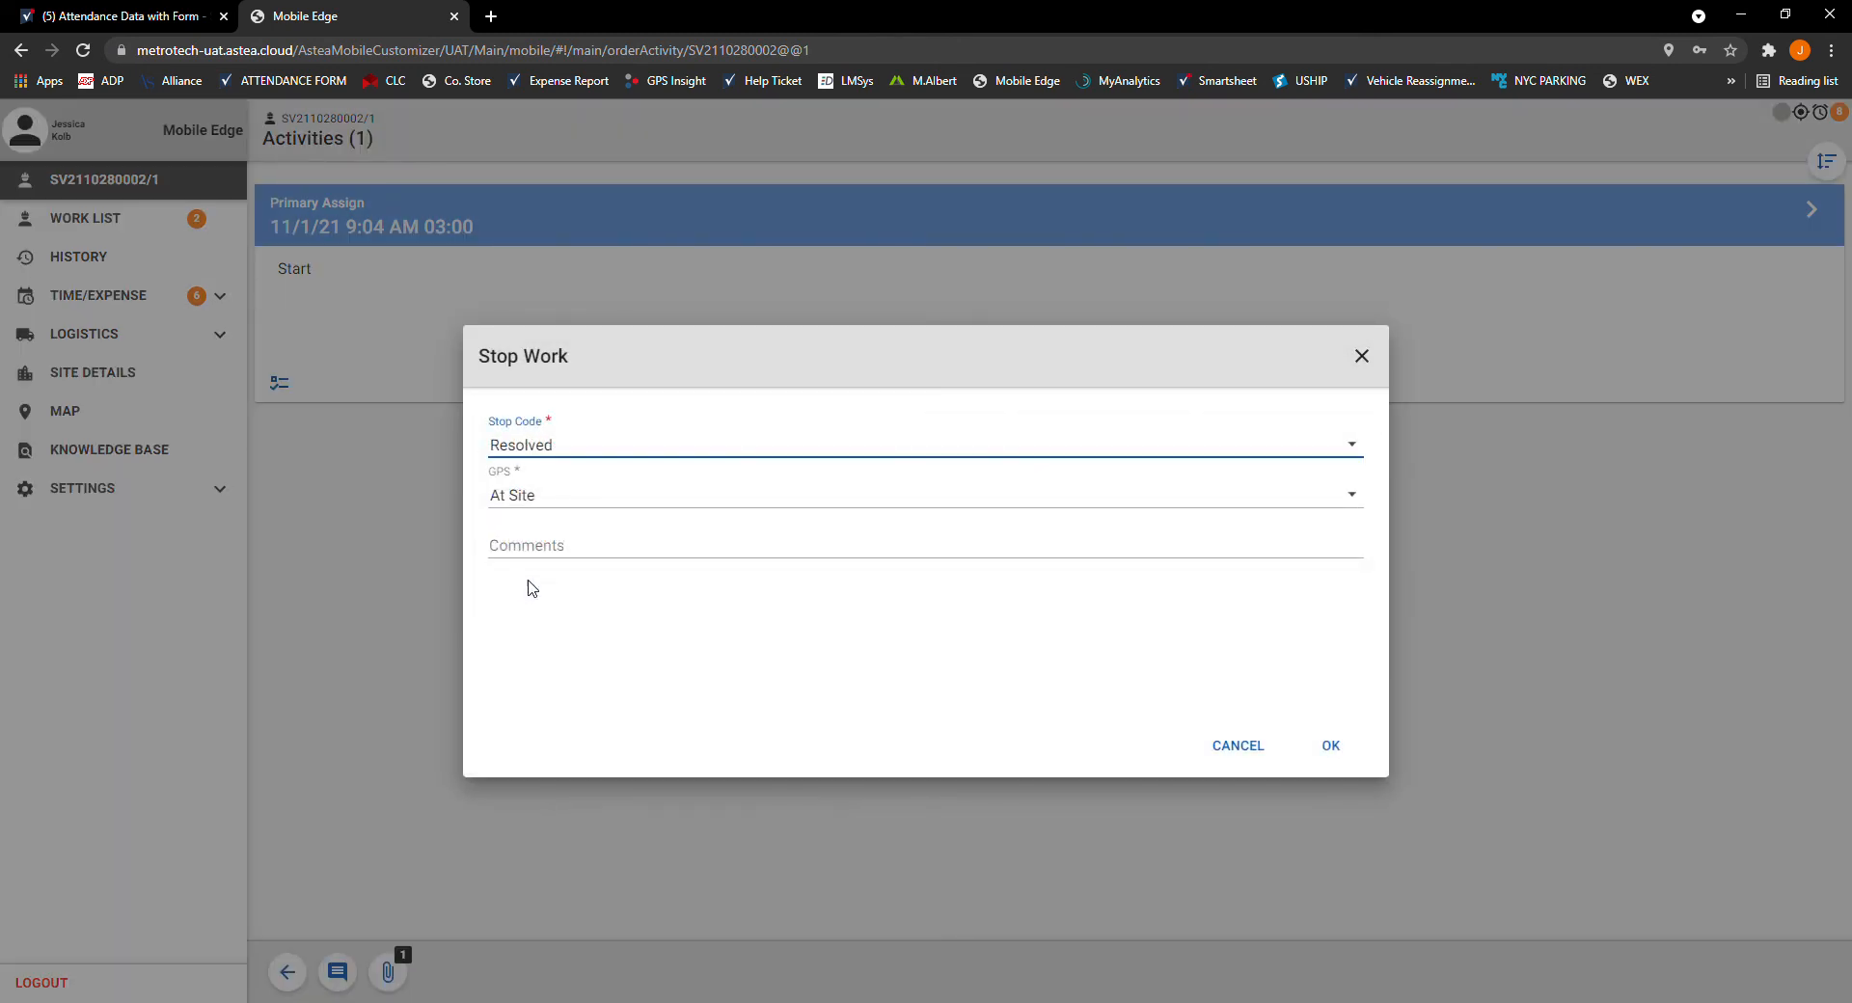
click(1341, 751)
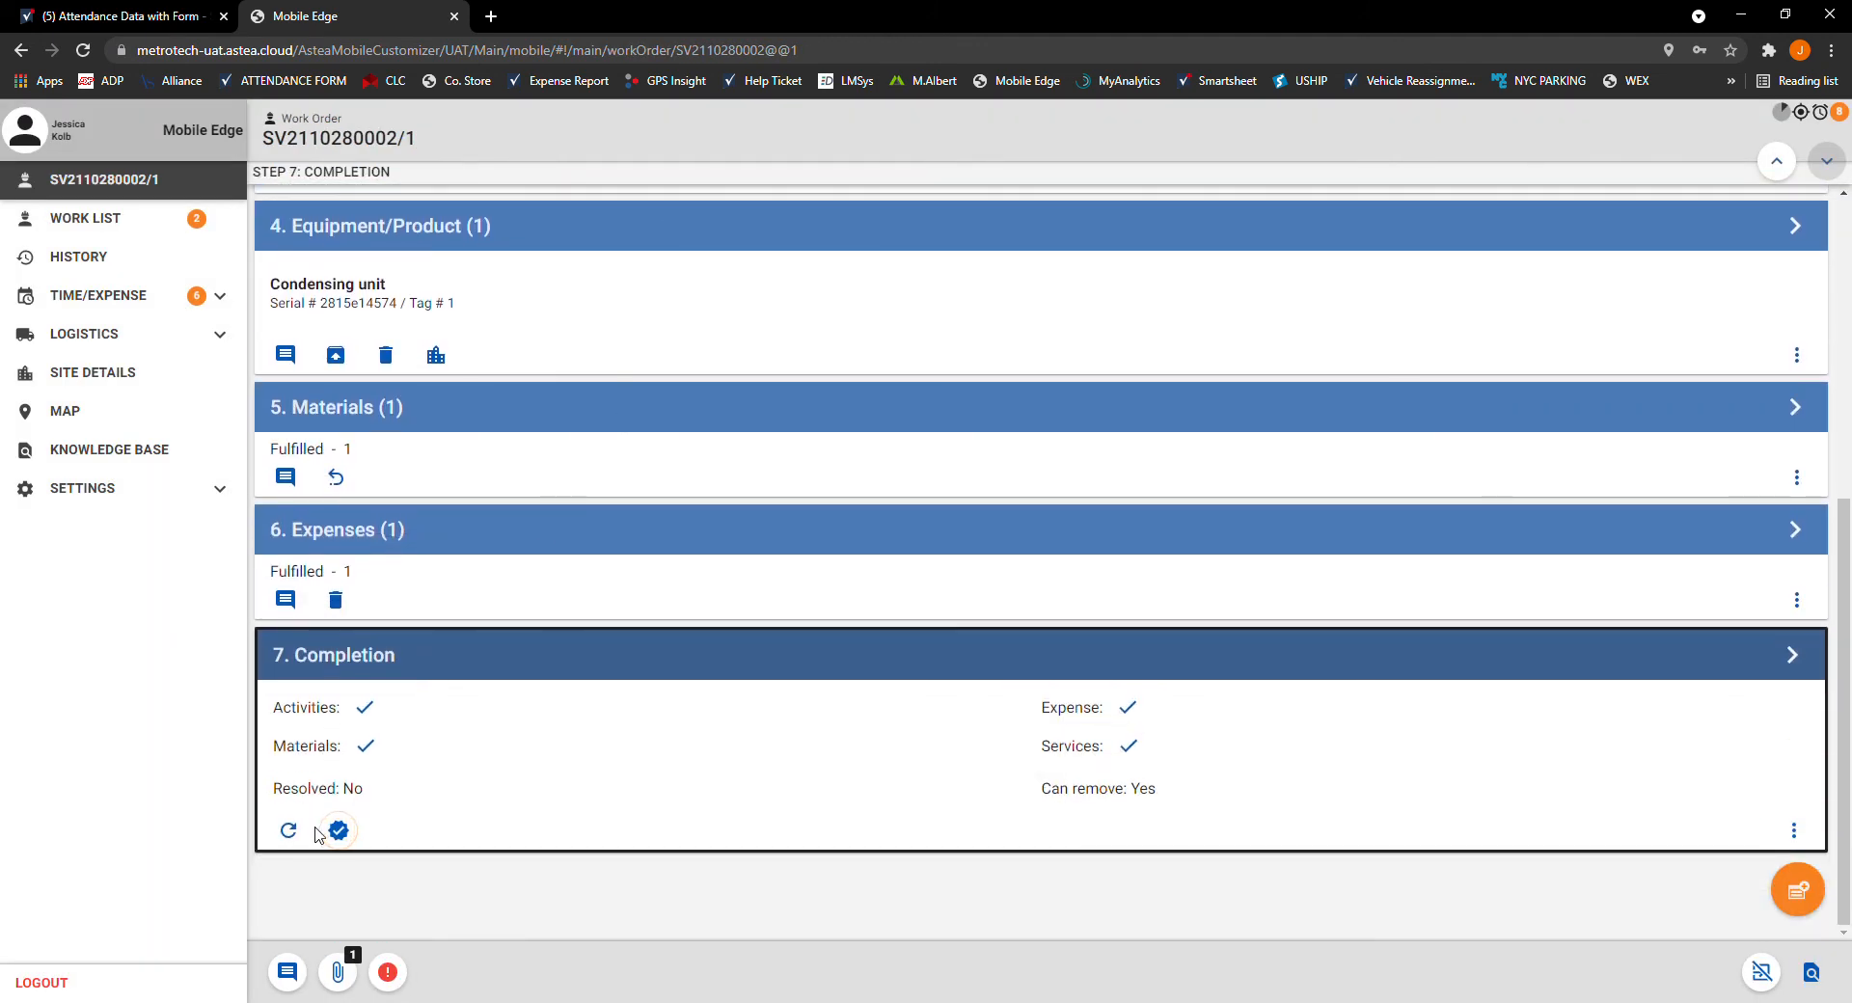
Step: Mark the work order as resolved in its completion form, with problems Airflow issue, Call back for the same problem and Condenser coil dirty
click(340, 837)
click(340, 835)
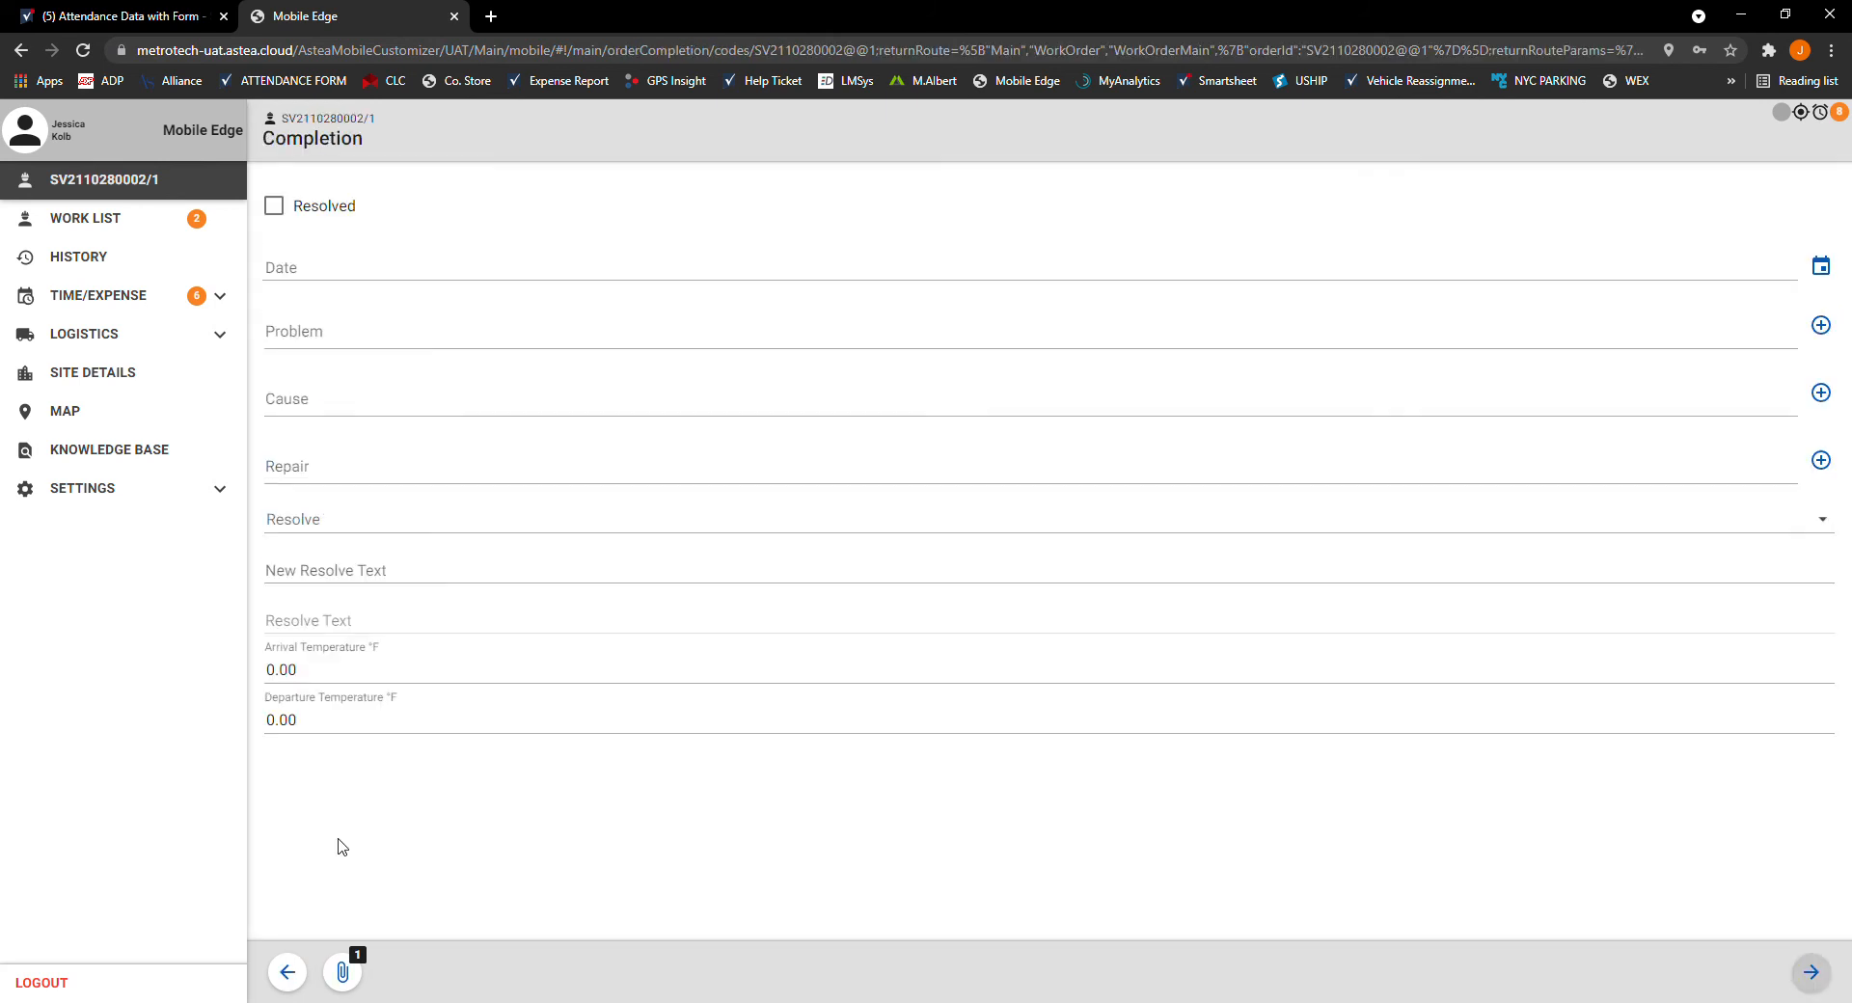
click(293, 218)
click(288, 338)
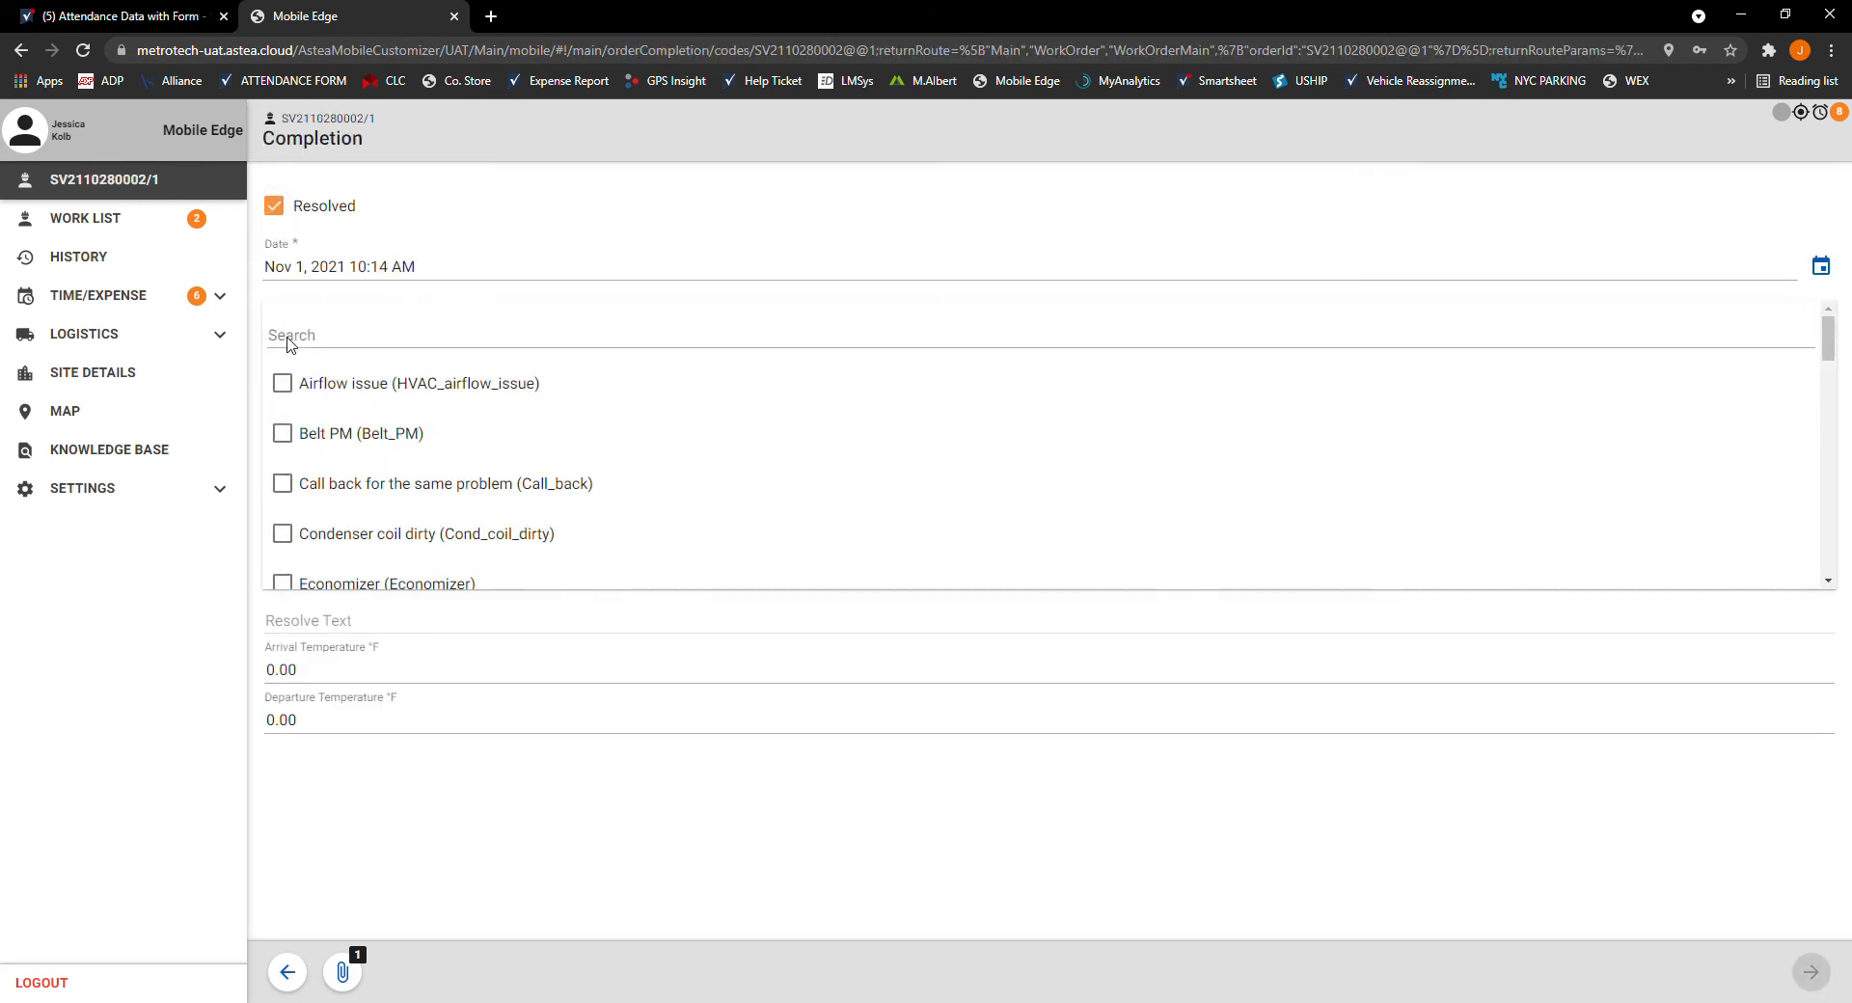
click(290, 391)
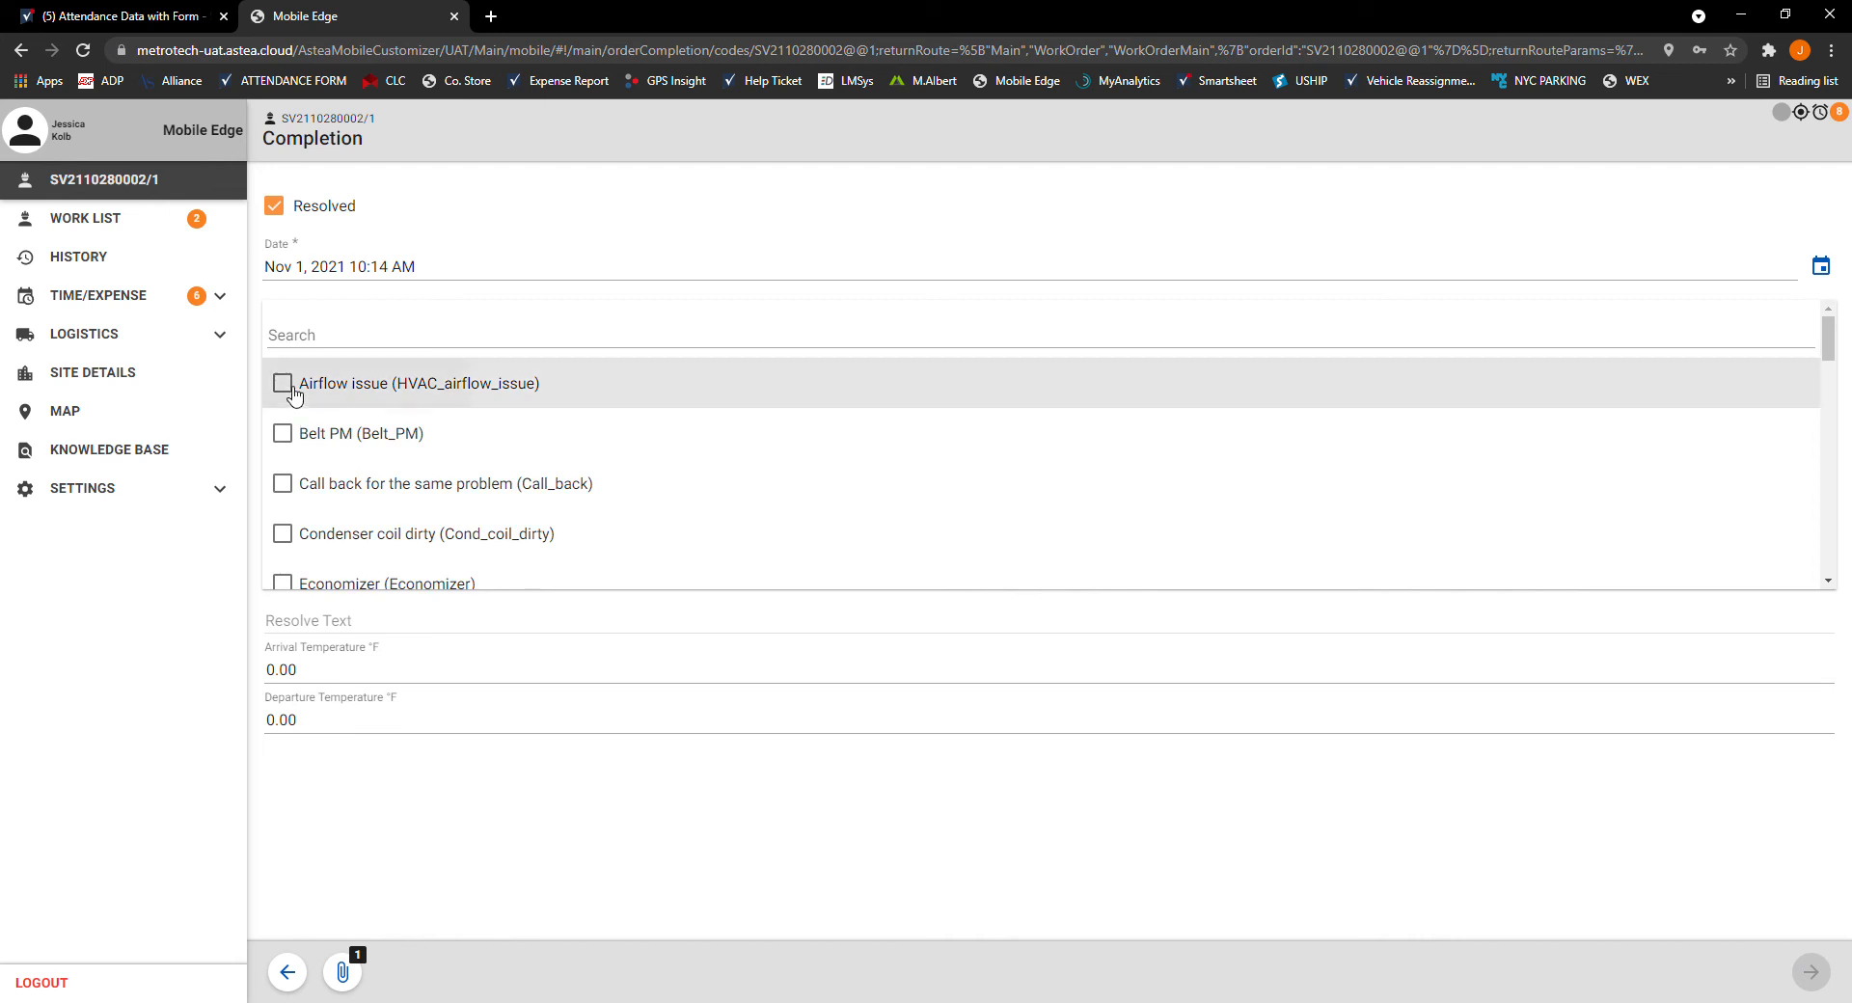
click(520, 494)
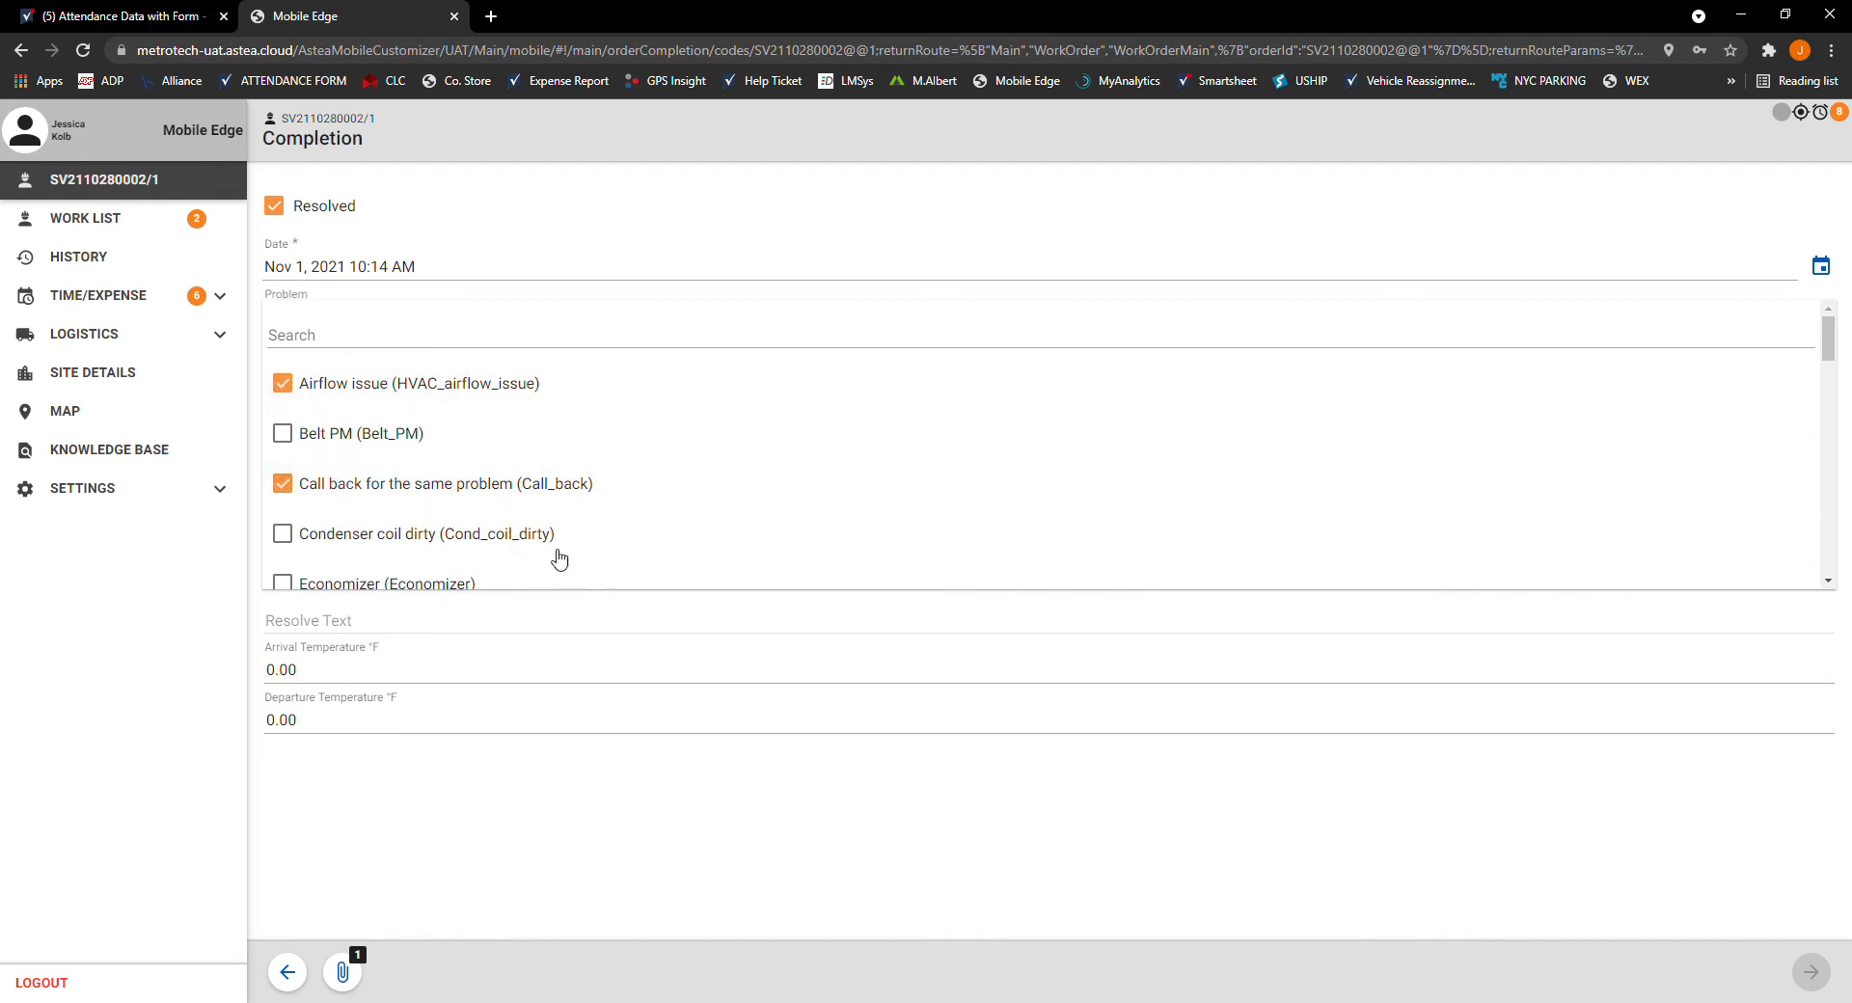
click(526, 536)
Step: Select the causes "Belt Issue, loose or needs replacing" and "Damage" for the completion
click(473, 407)
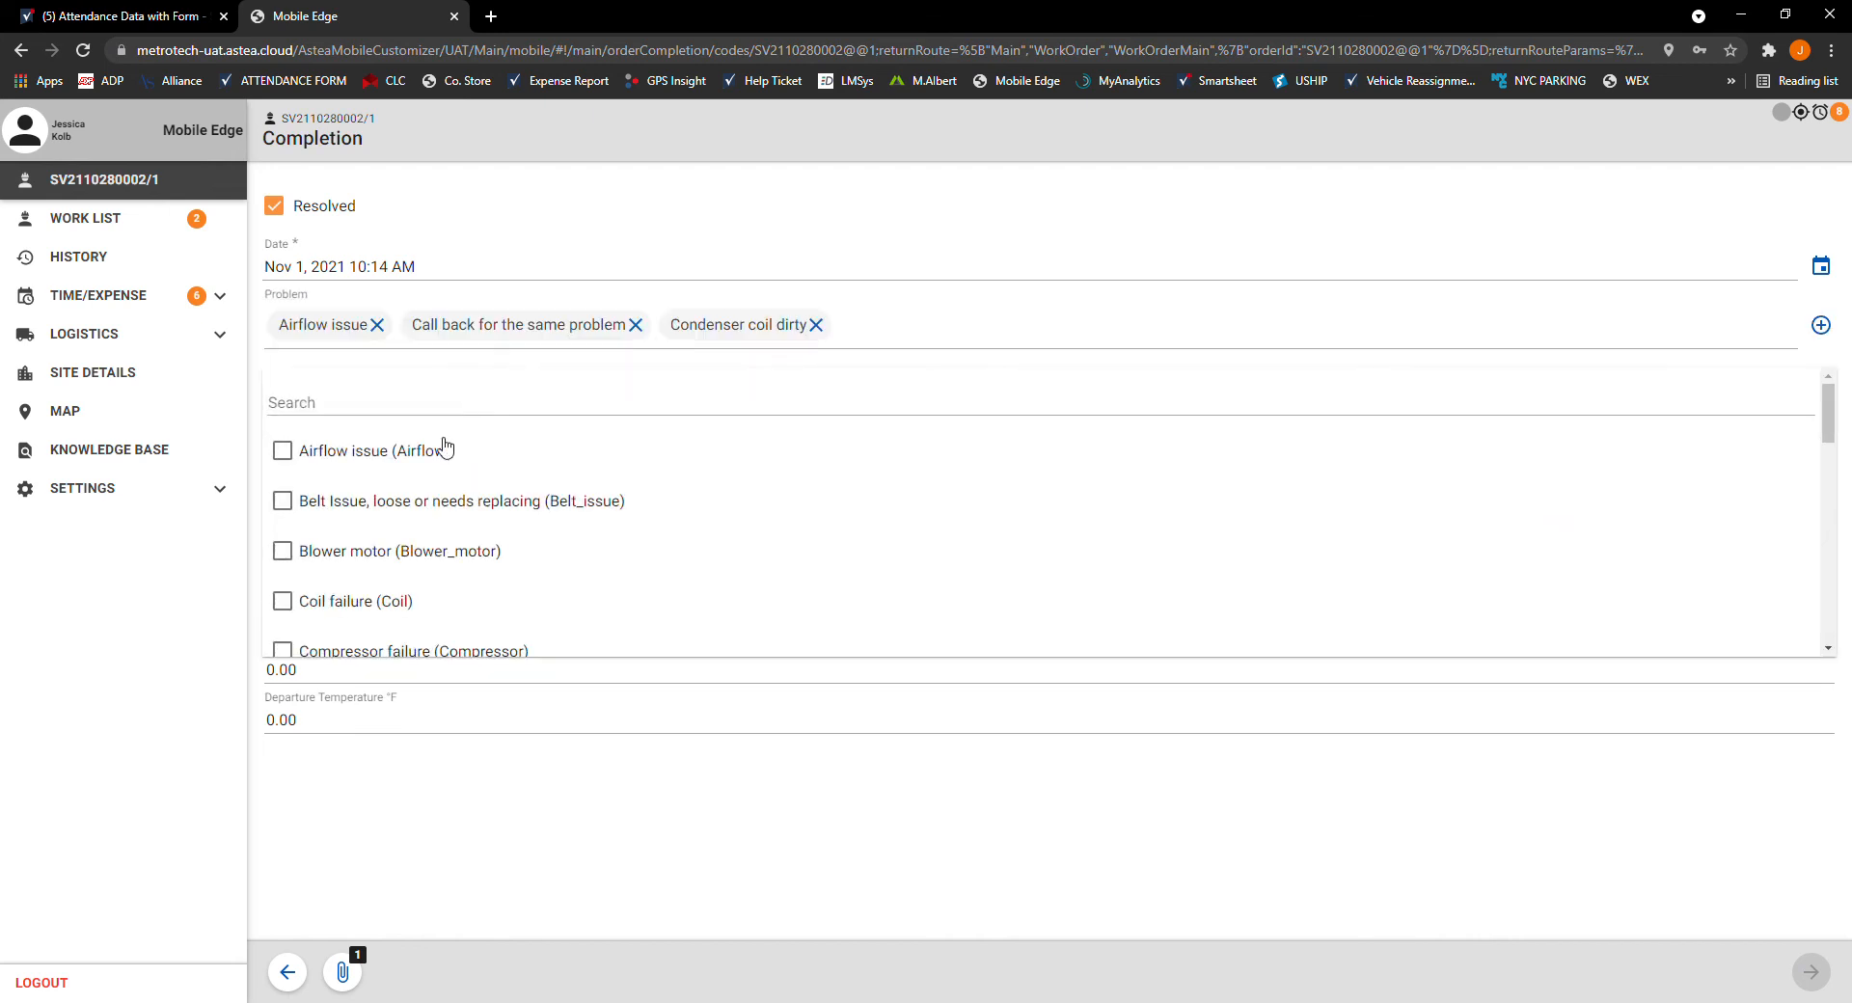
click(283, 499)
scroll(307, 529, down, 3)
click(307, 521)
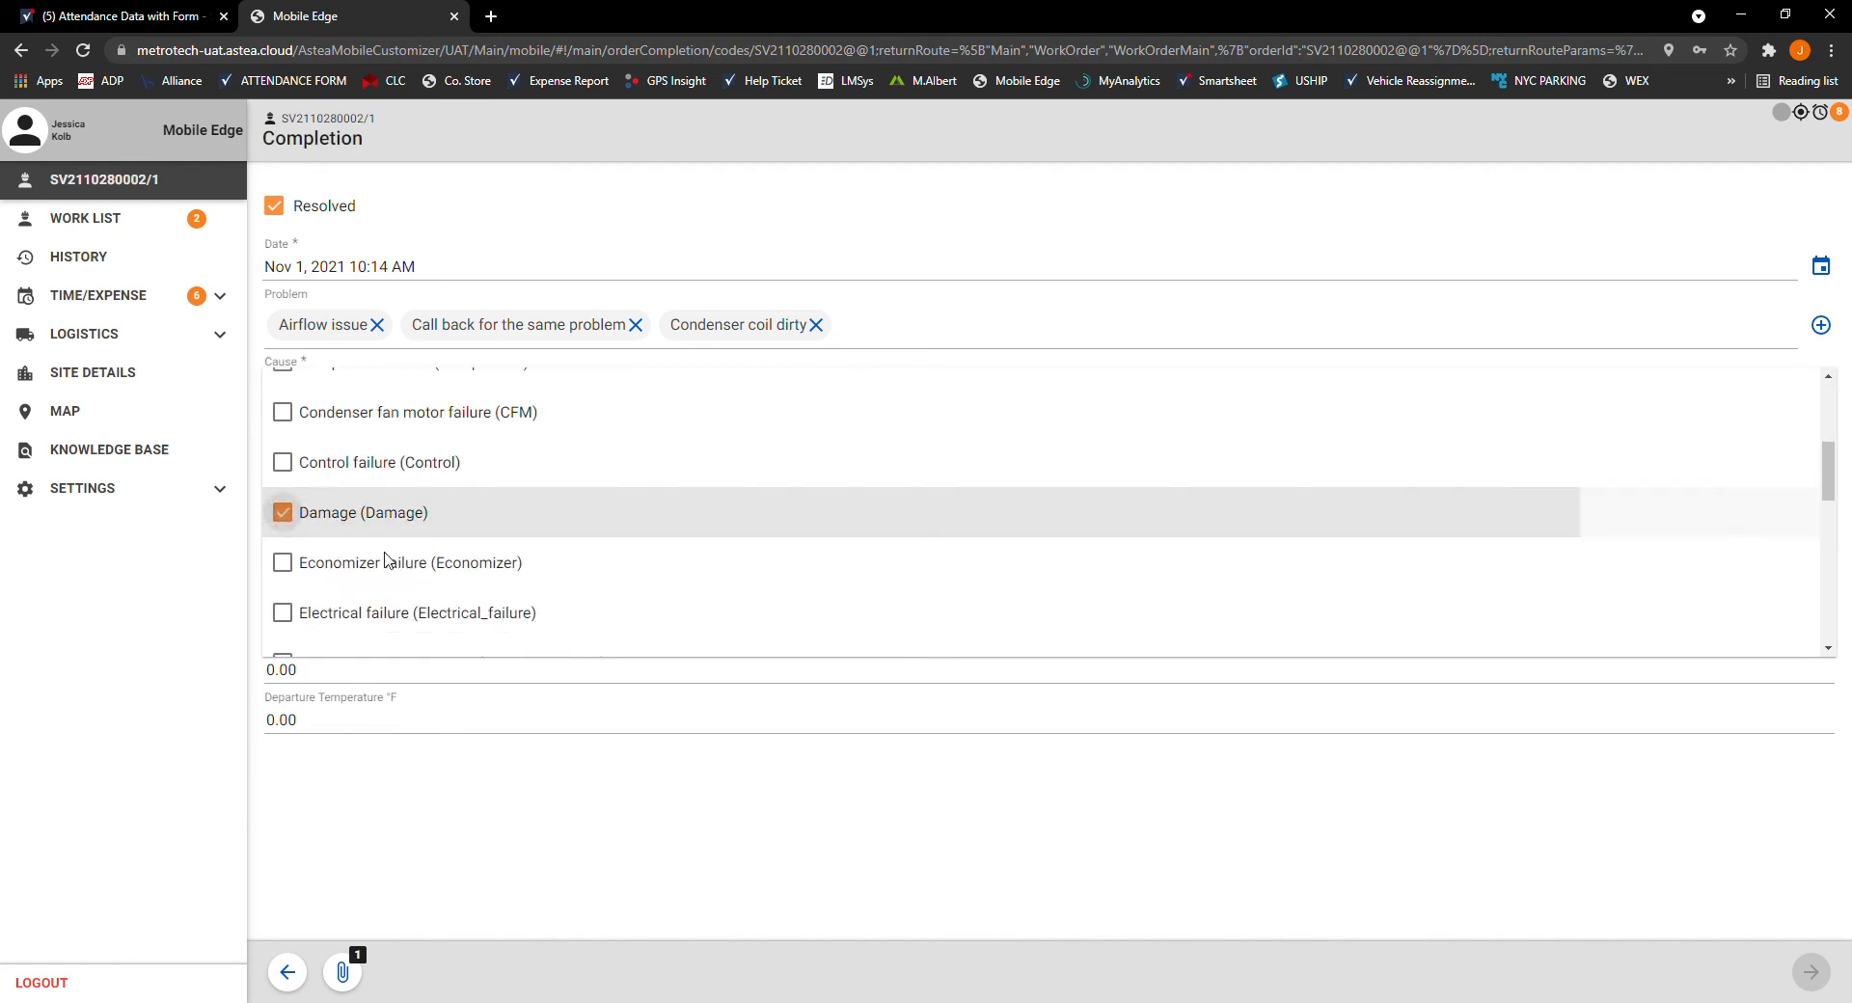
click(810, 695)
Step: Select the repairs "01 Preventative Maintenance" and "02 Equipment repaired" for the completion
click(382, 460)
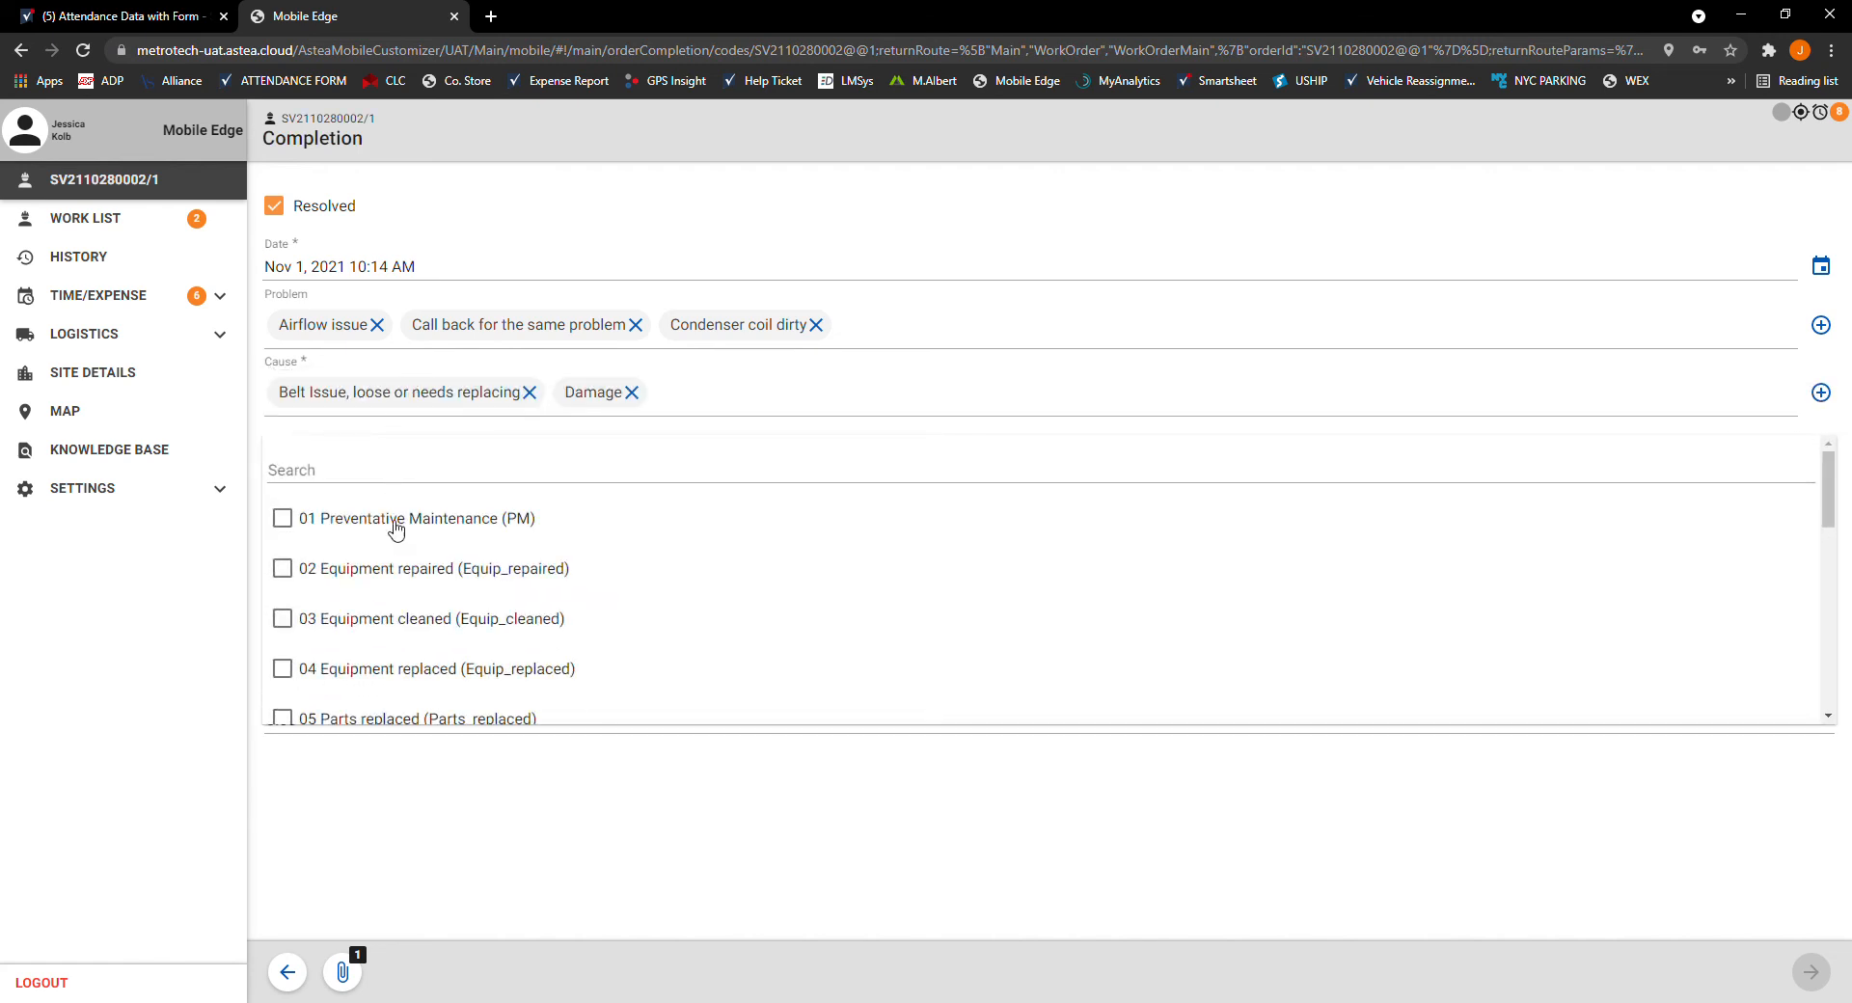
click(283, 518)
click(366, 572)
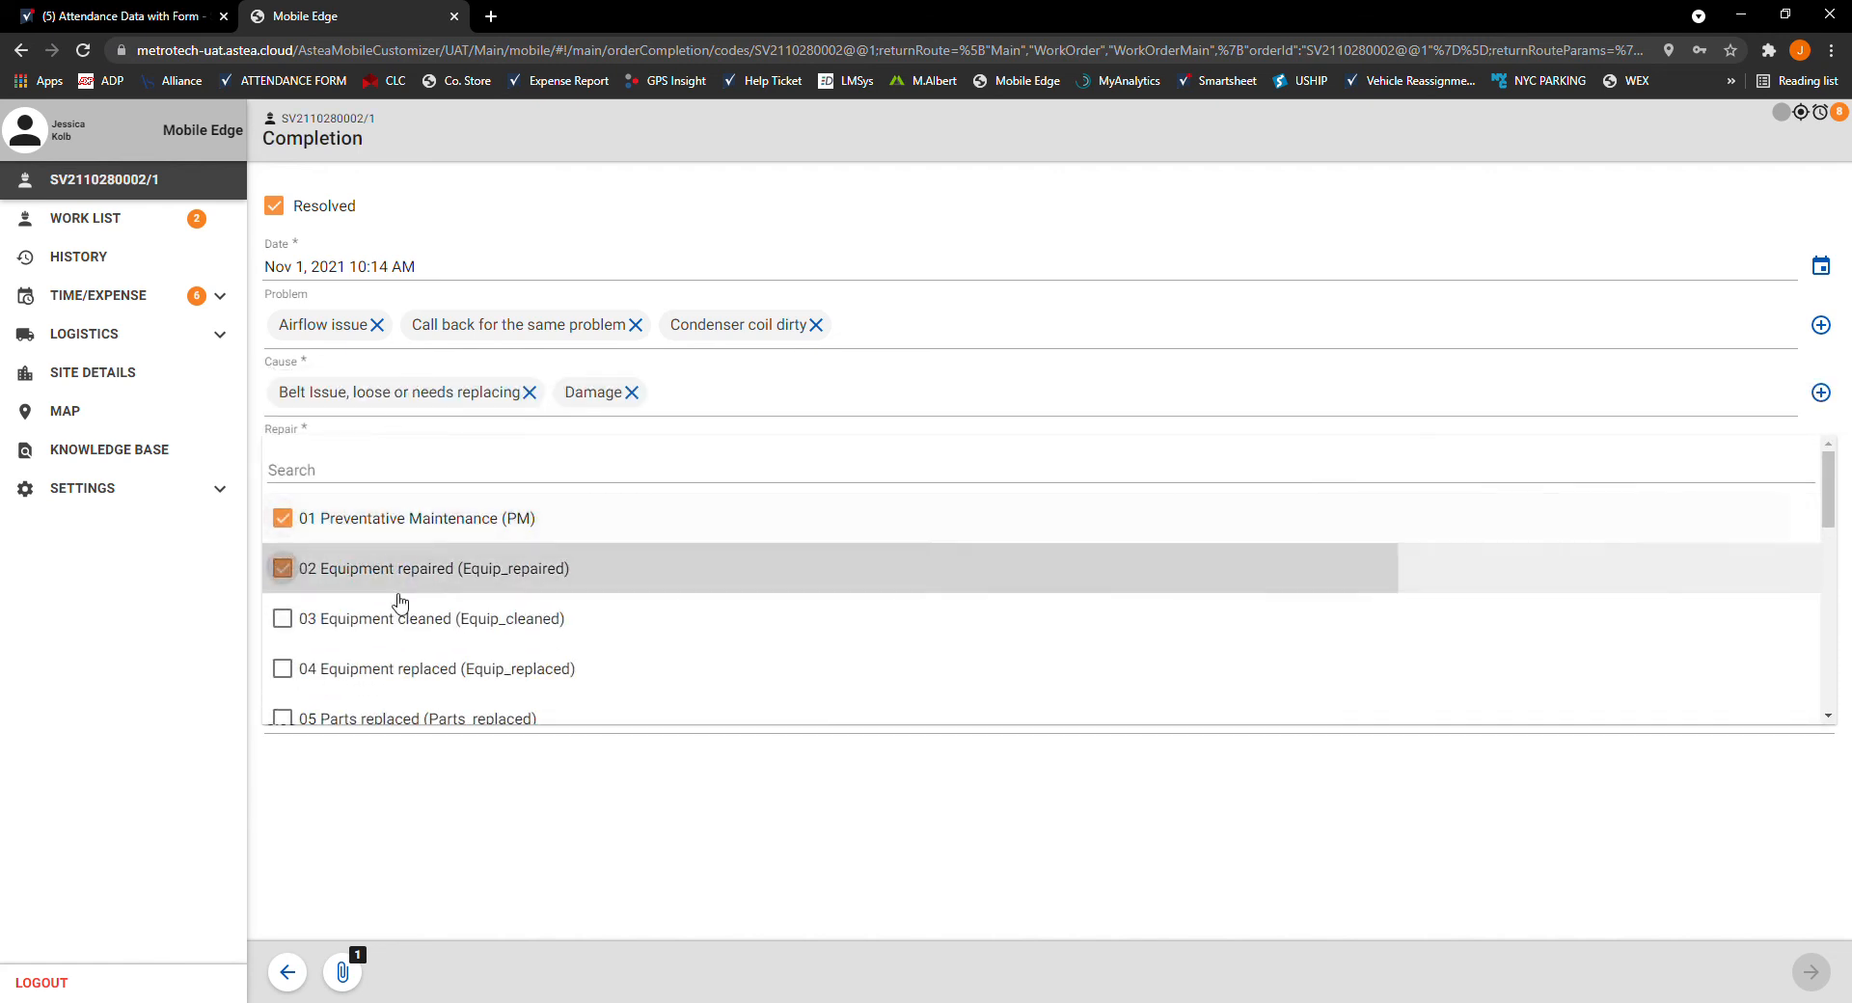
Step: Set the completion's resolve code to 01 PM complete and enter "professional resolve text" as the new resolve text
click(772, 849)
click(371, 521)
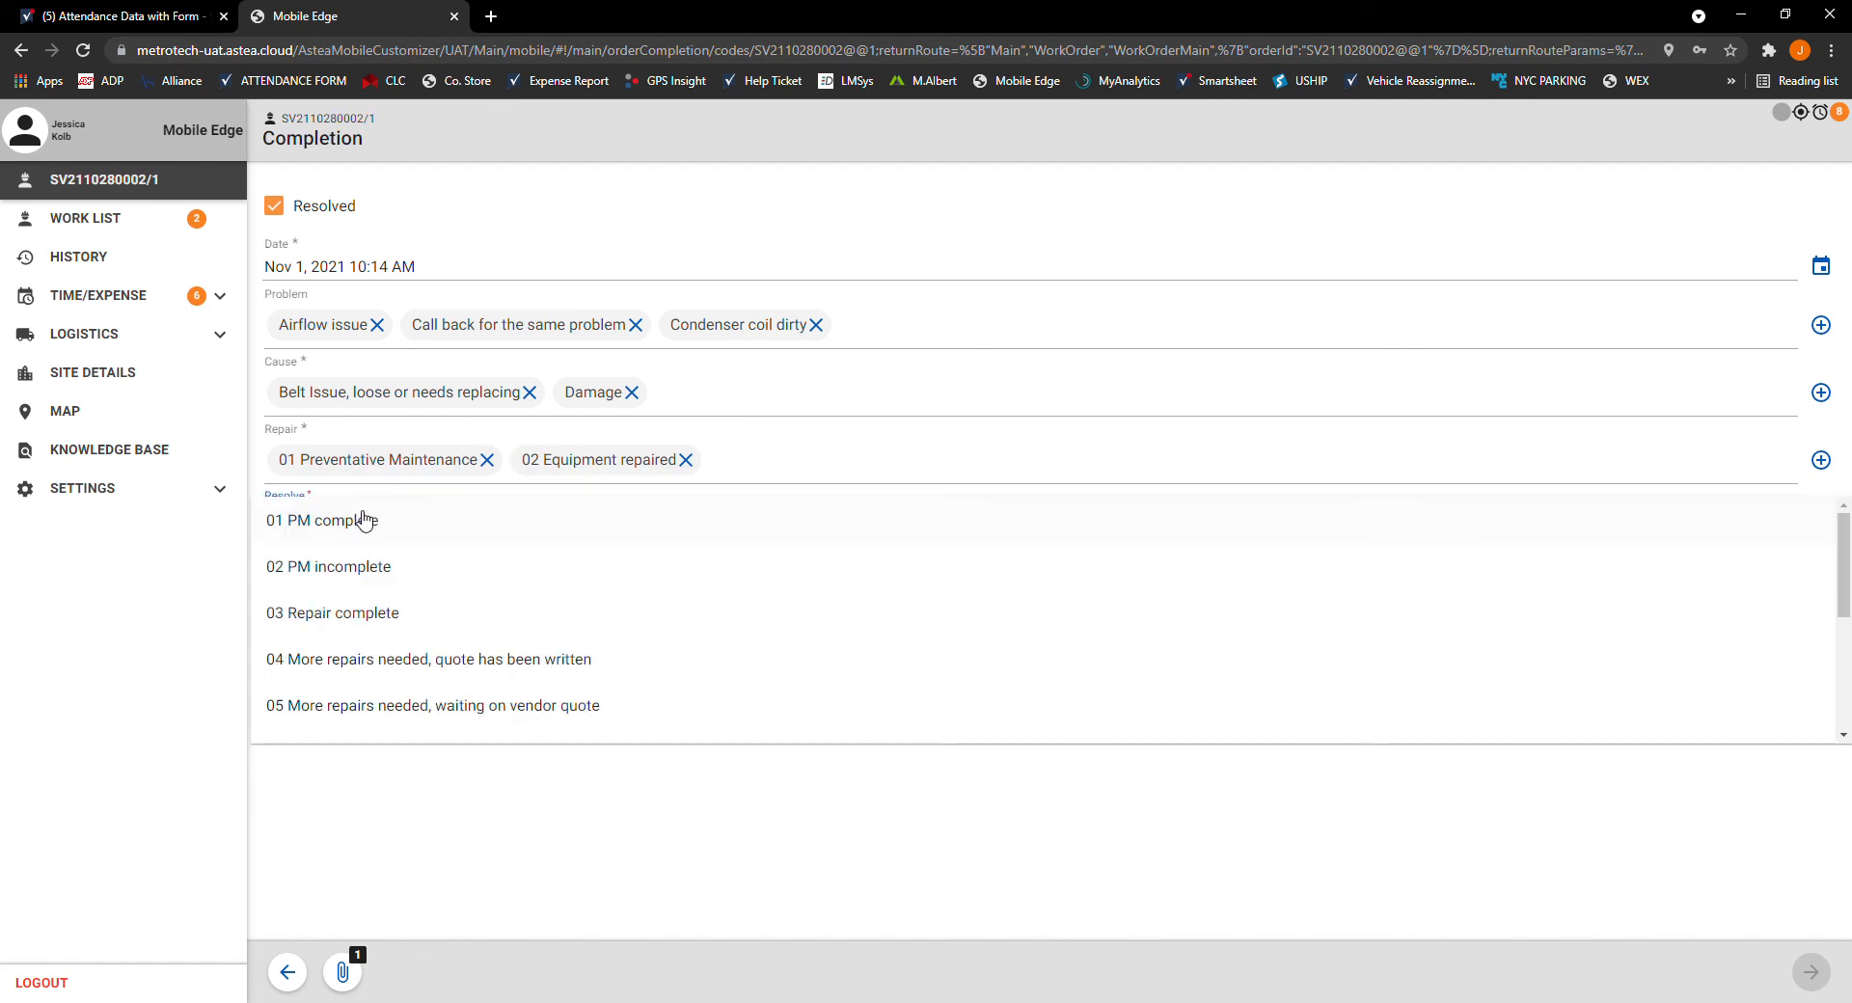
click(369, 521)
click(464, 571)
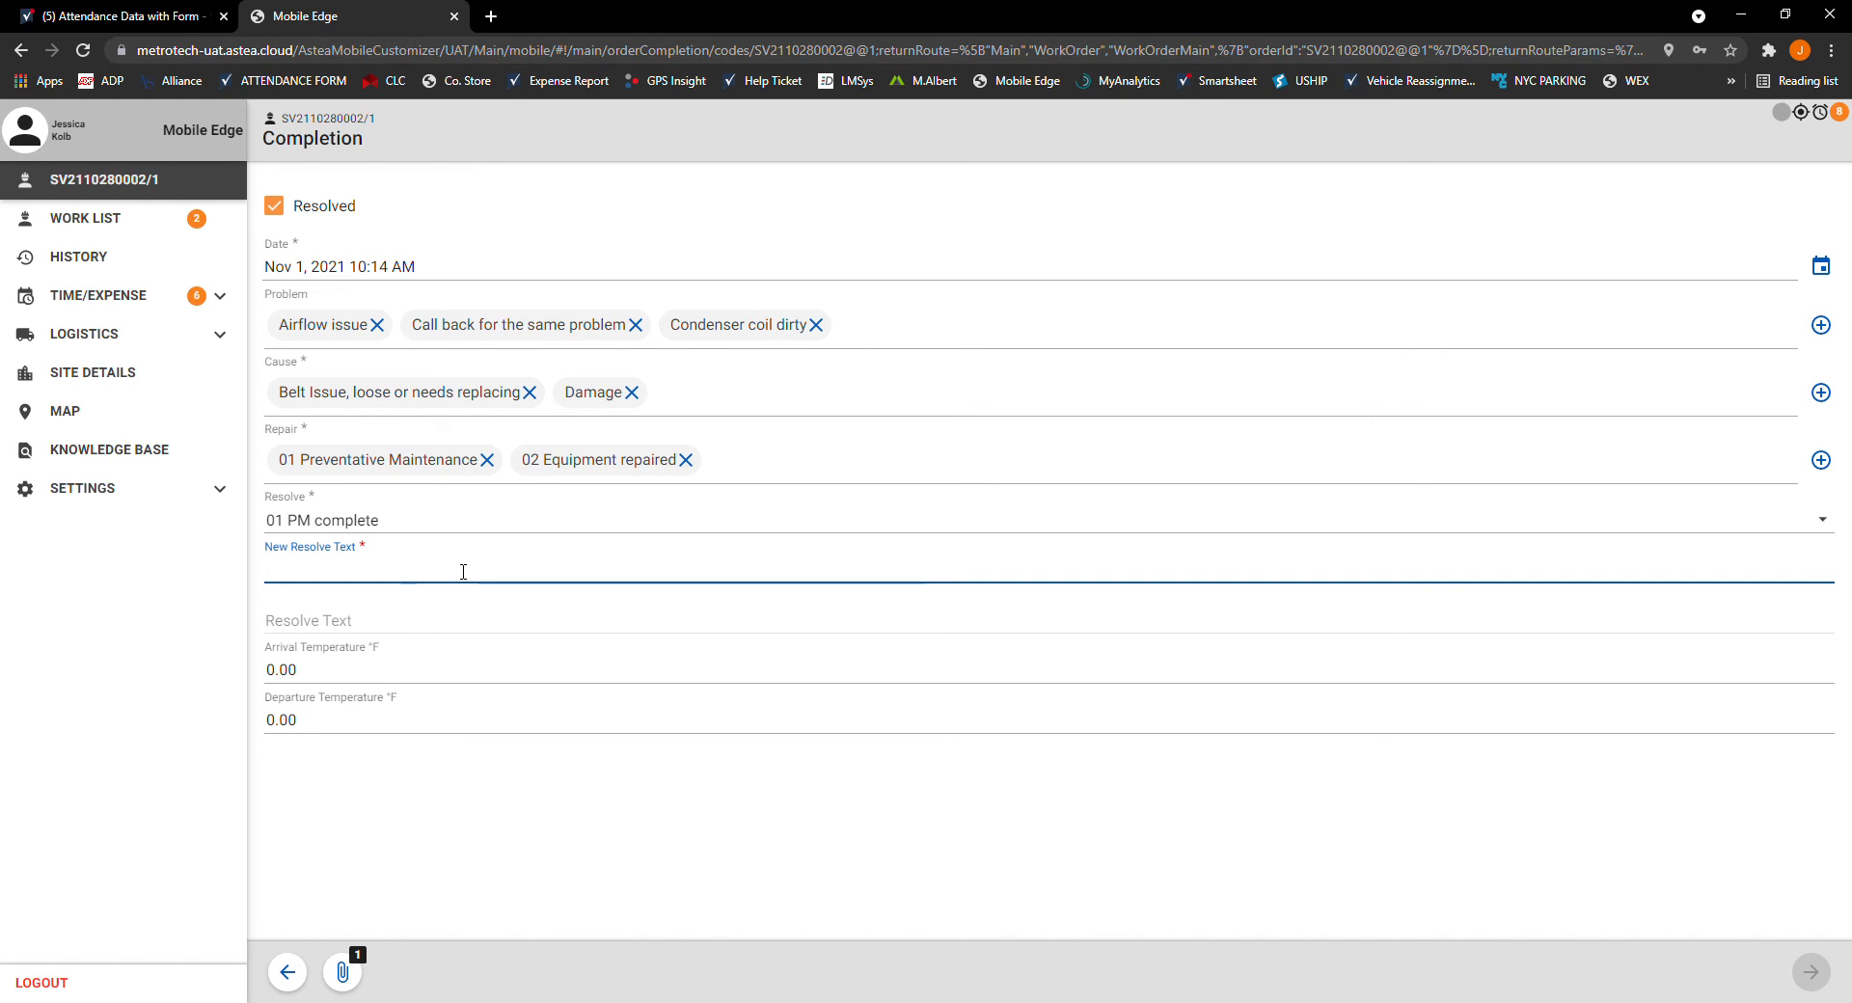
text(professional resolve text)
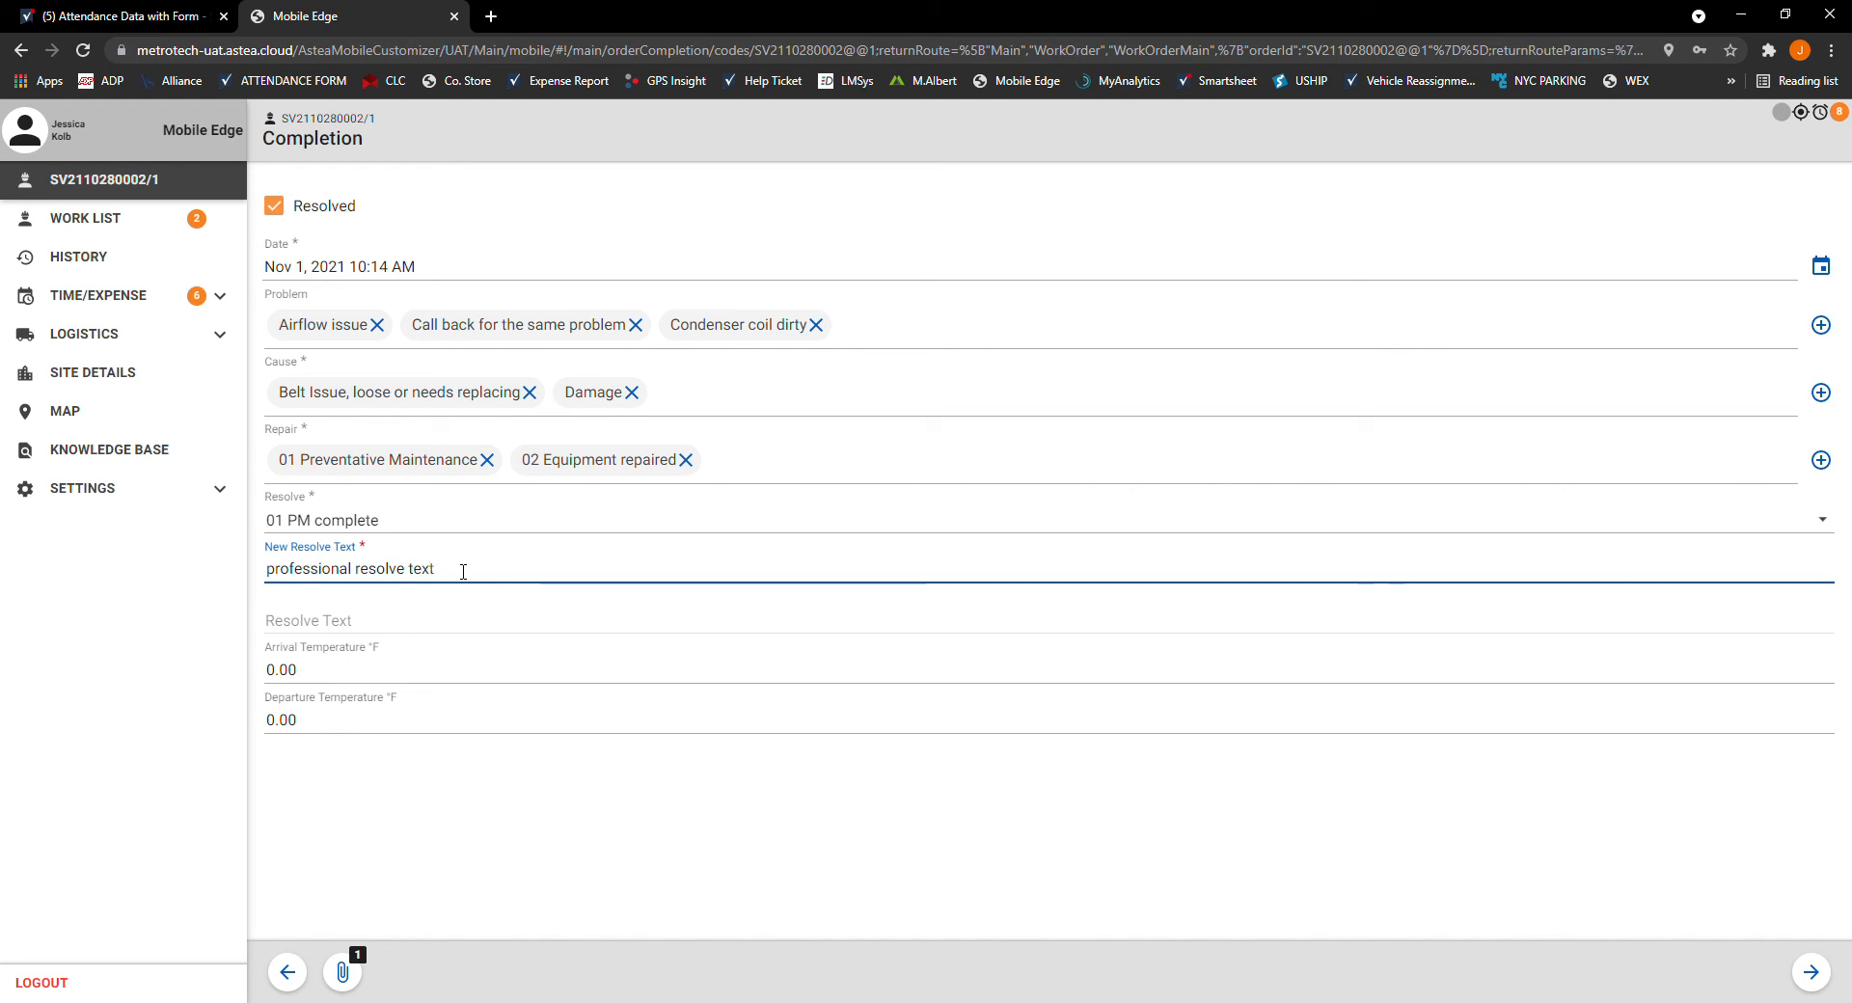
Step: Set the arrival temperature to 85 °F and the departure temperature to 75 °F
key(Tab)
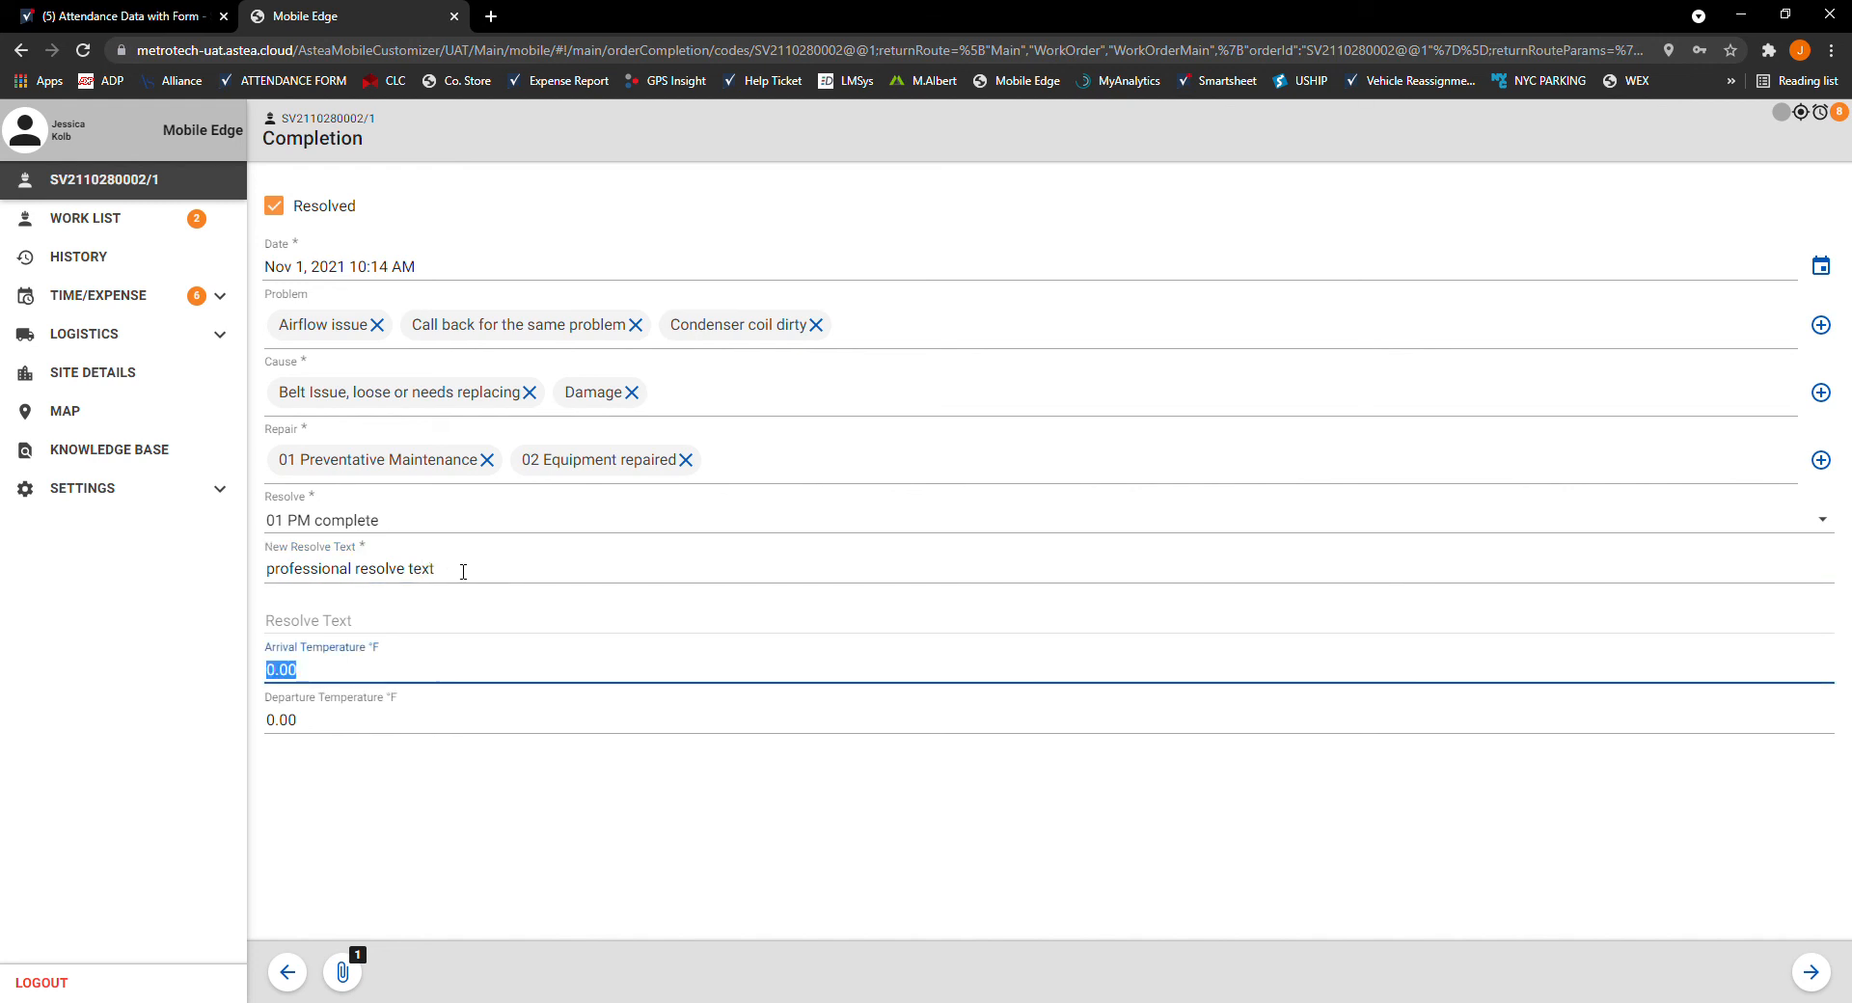
text(85)
key(Tab)
text(7)
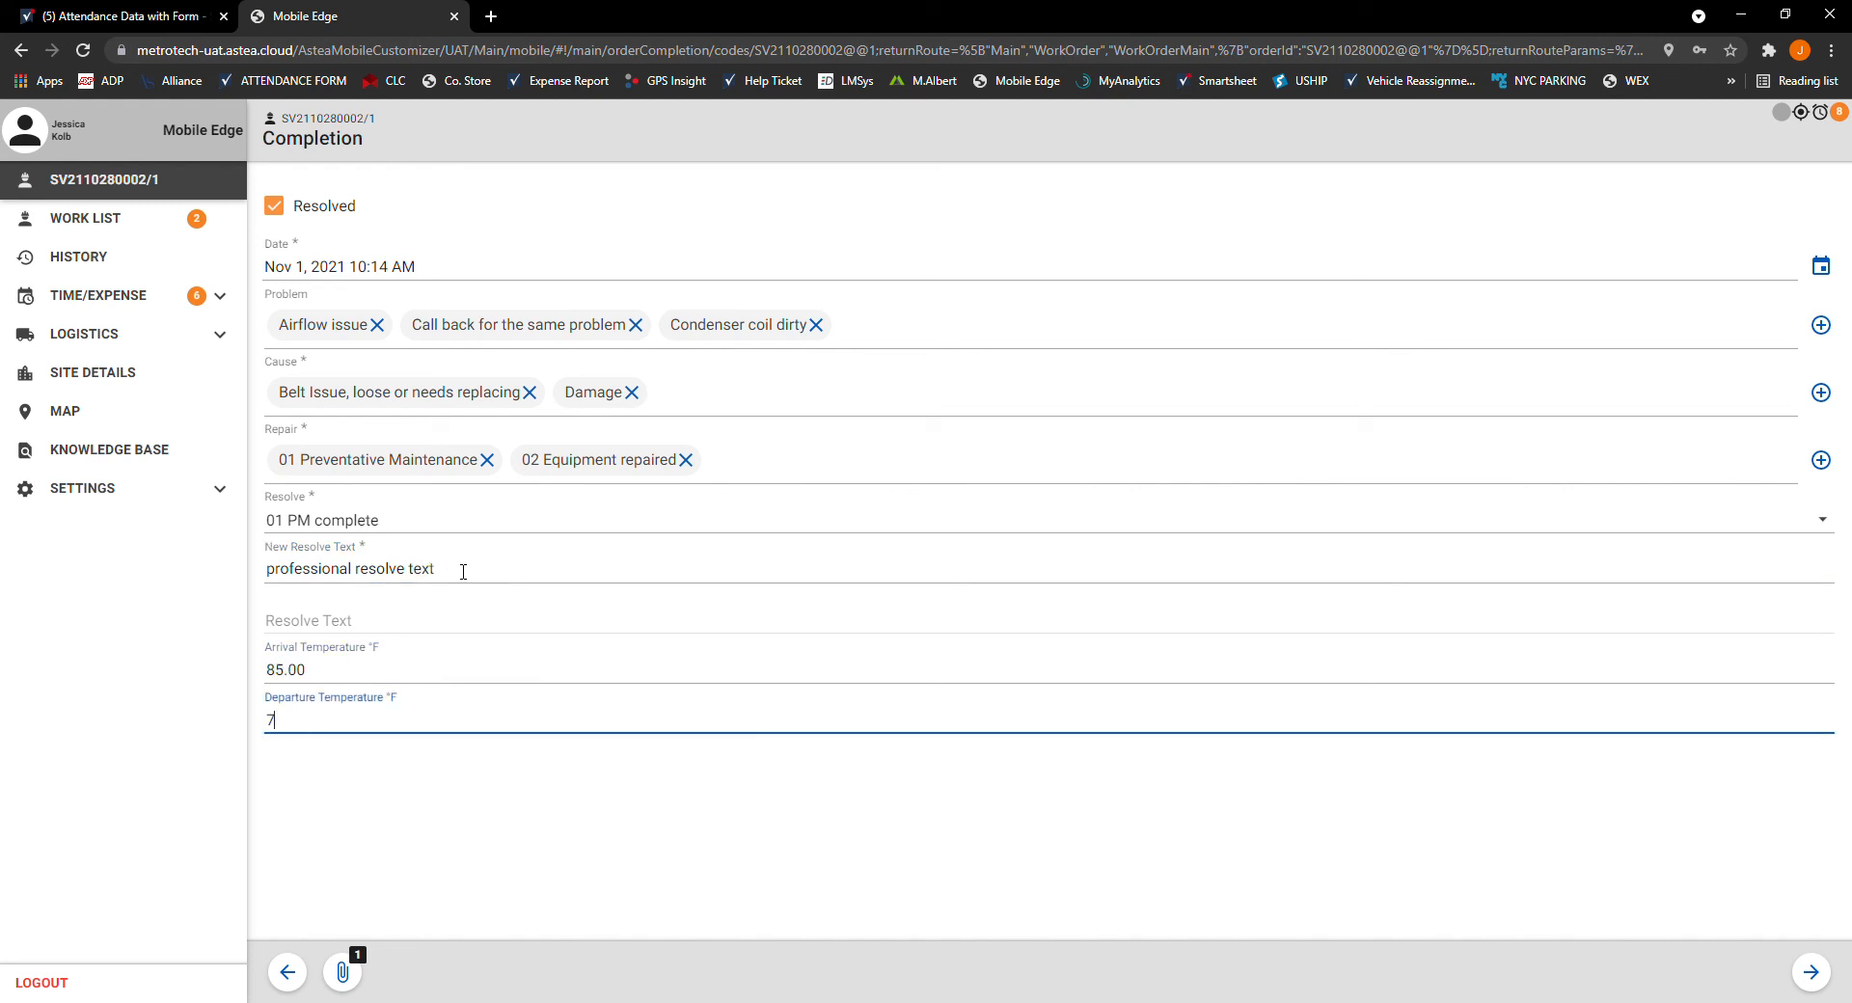
click(293, 780)
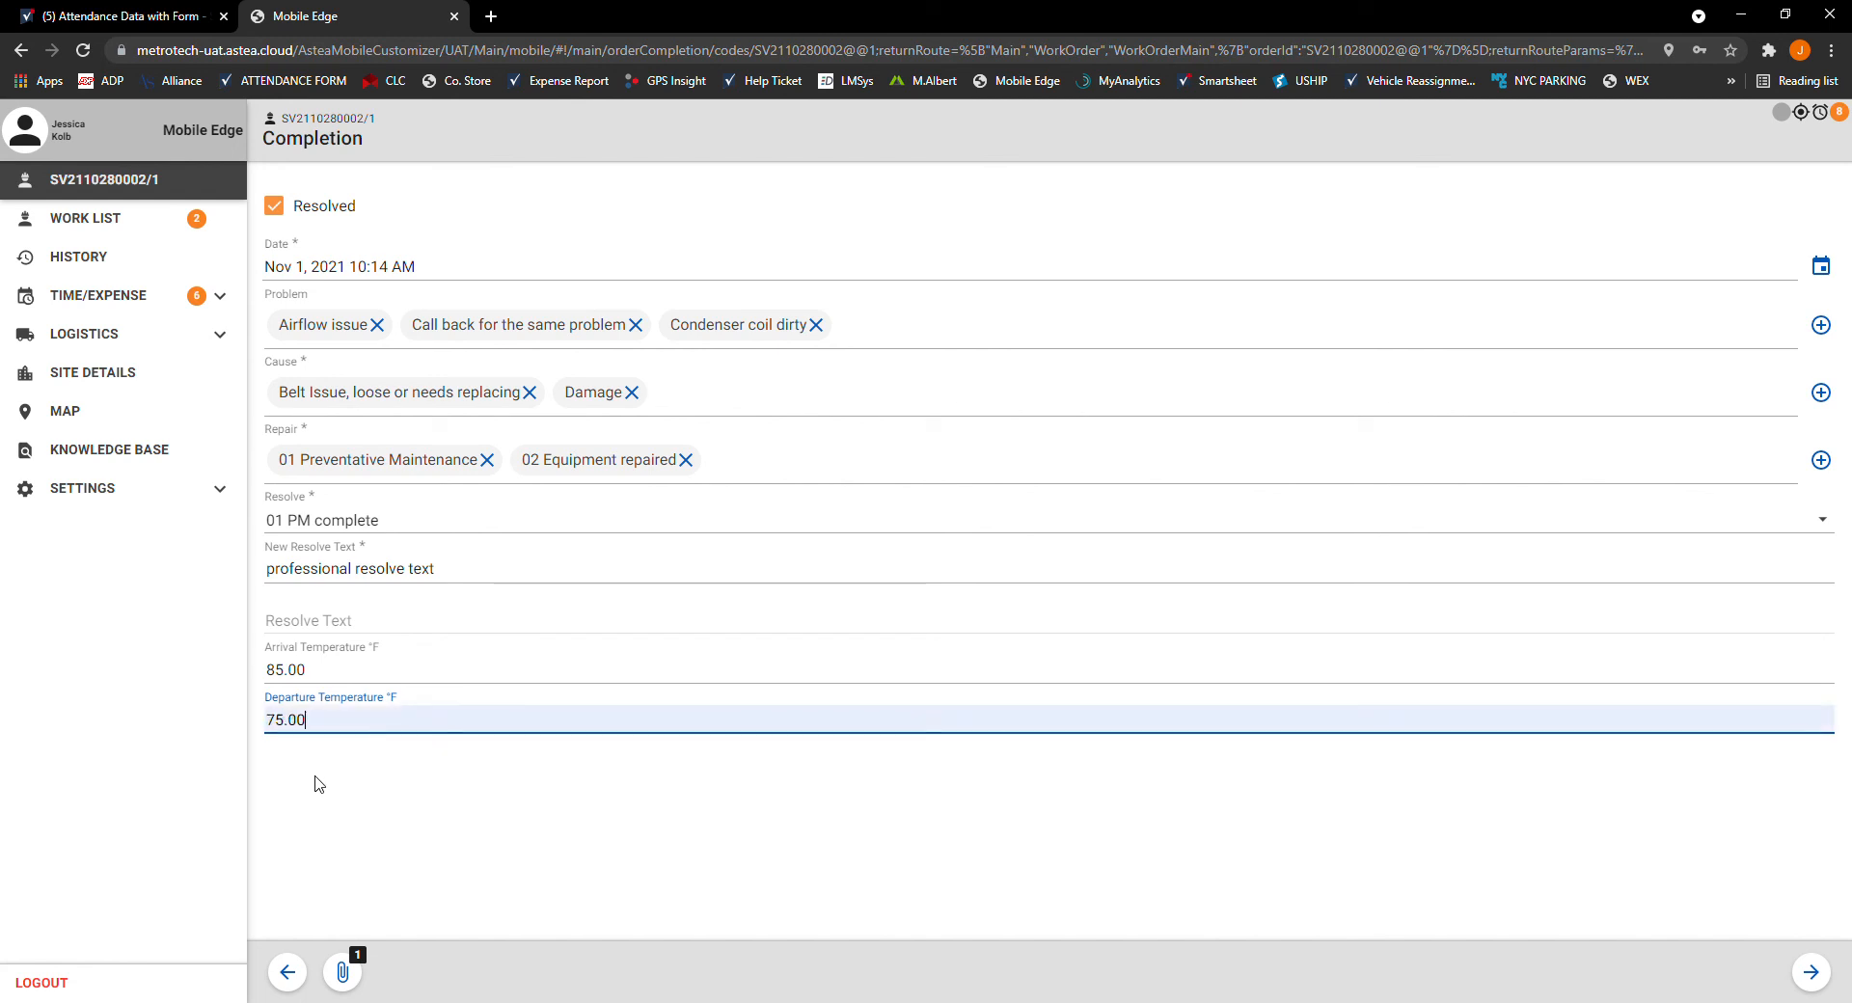
Step: Submit the completion codes, letting the system uncheck Resolved, and review the work order summary before proceeding to the signature
click(1810, 972)
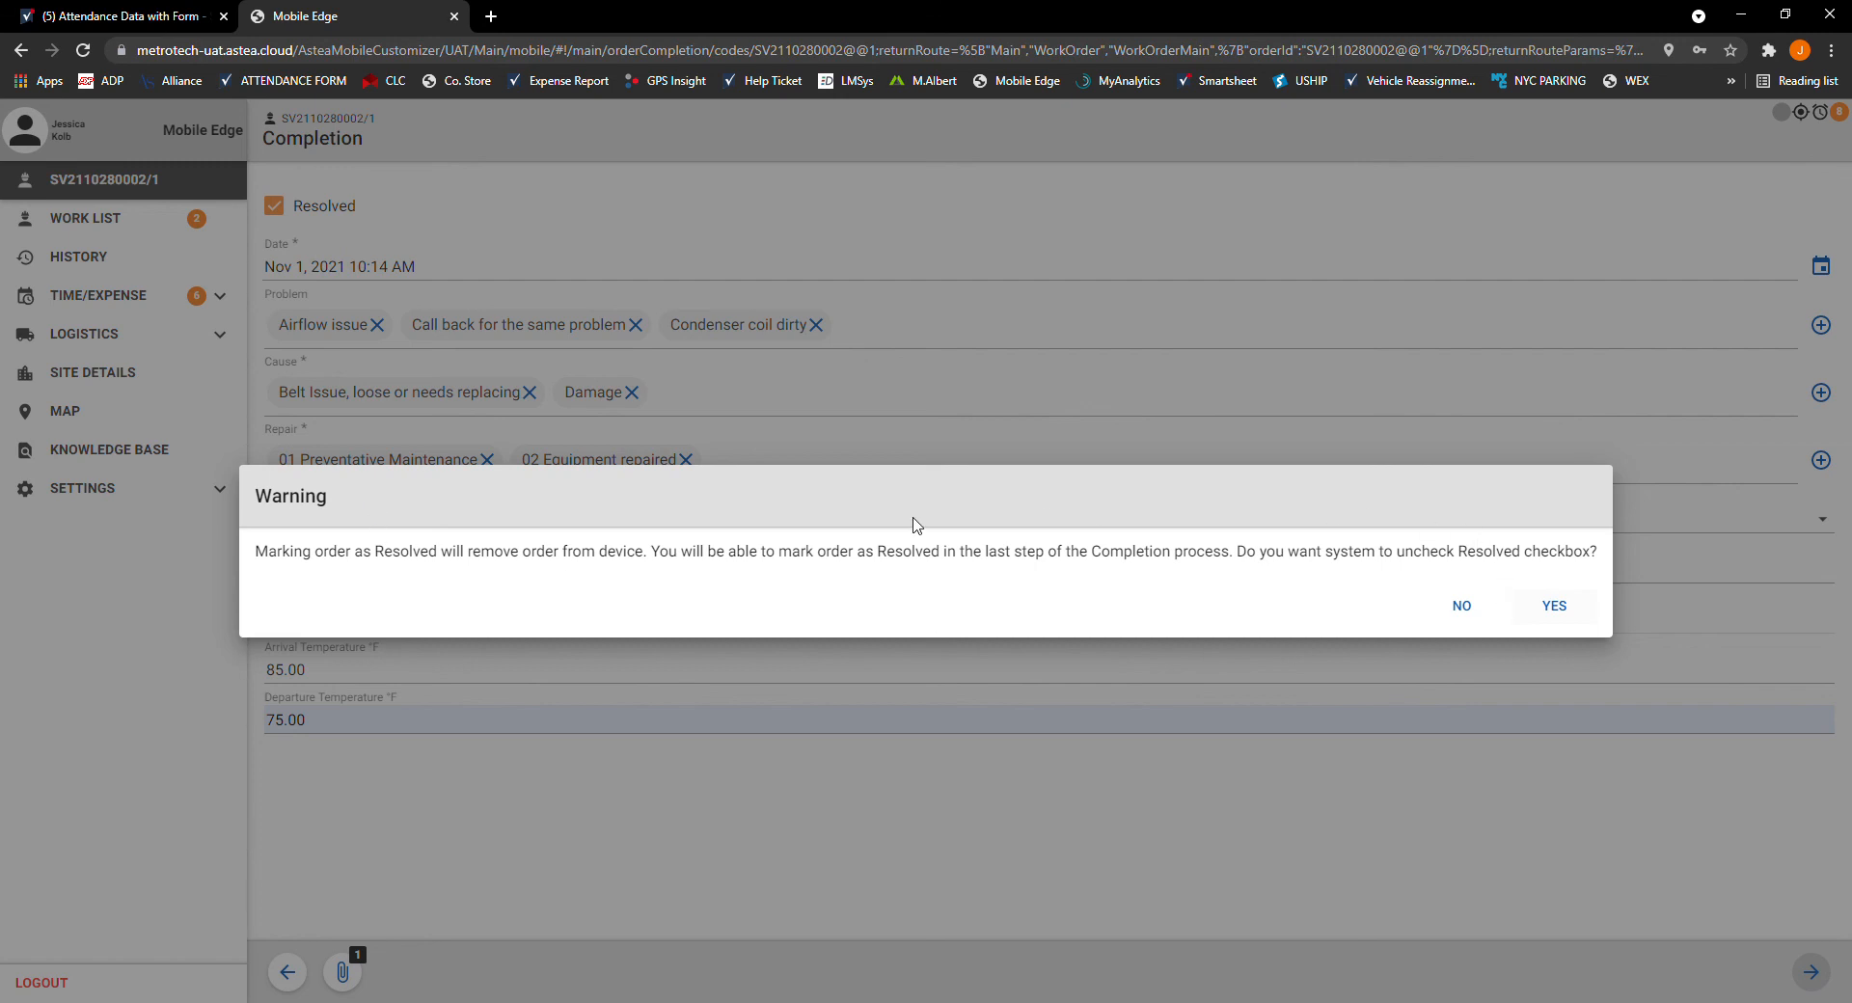
click(1543, 612)
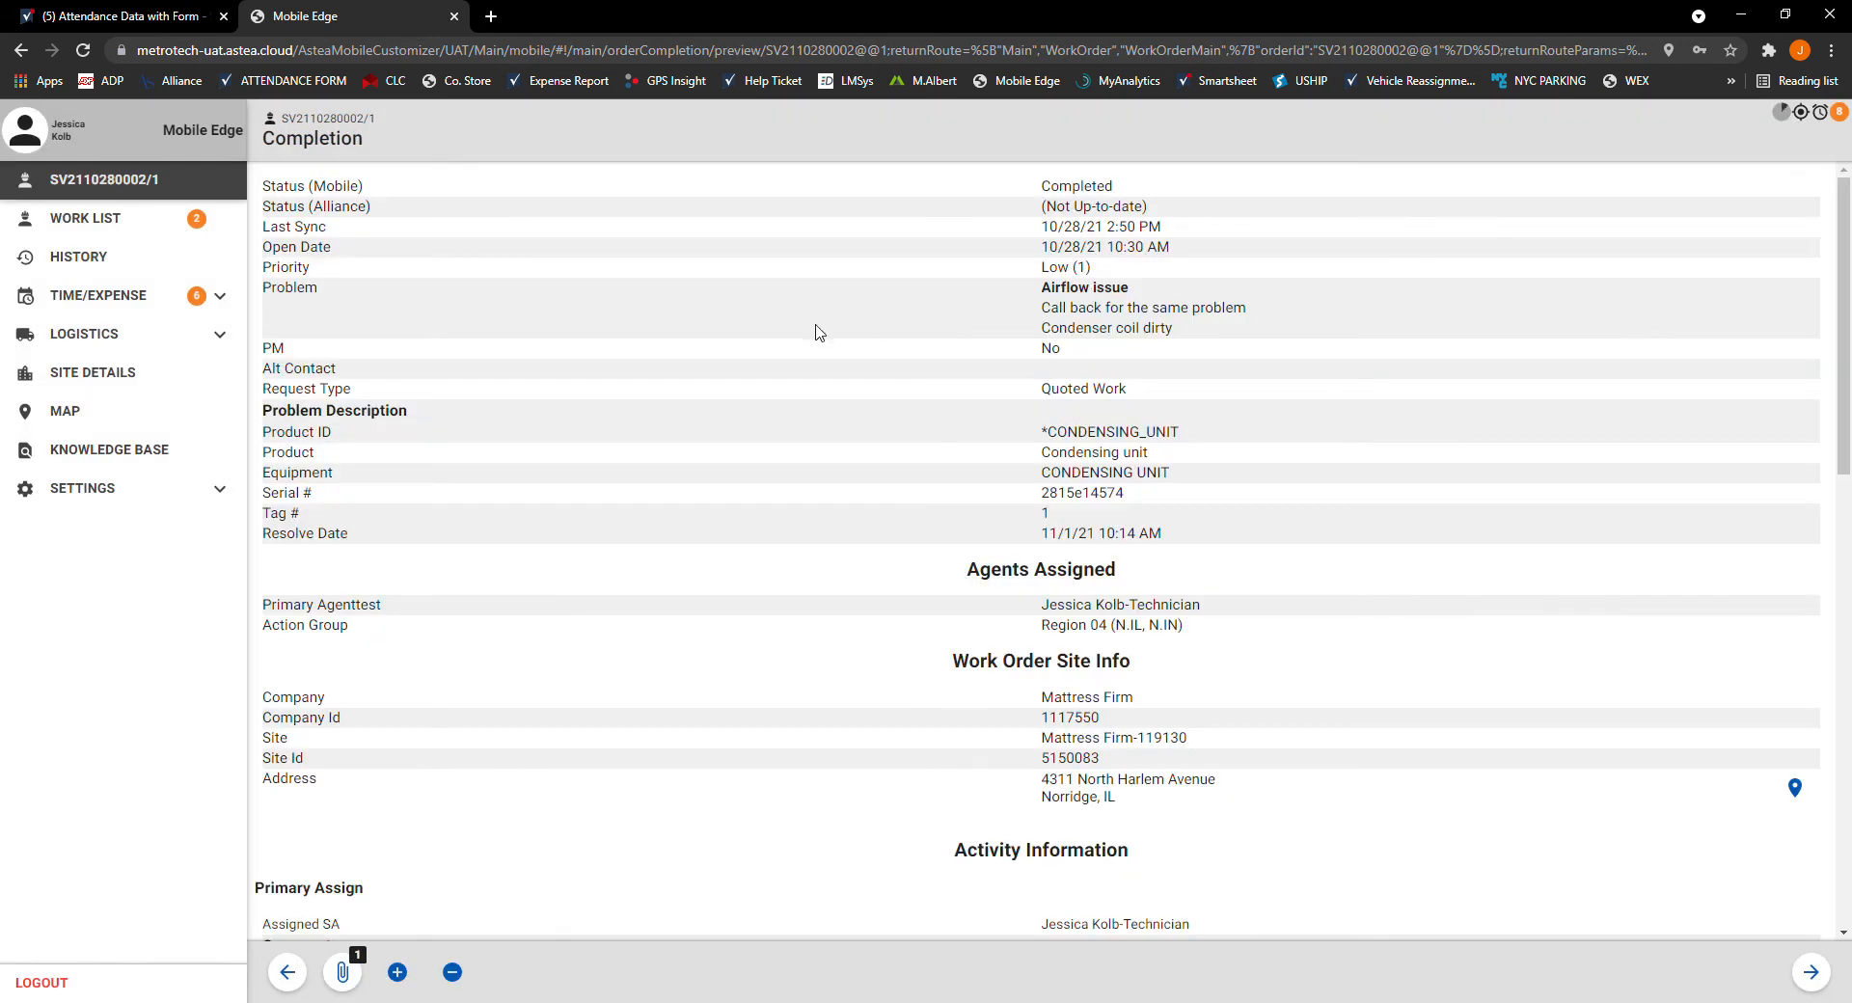
scroll(928, 555, down, 8)
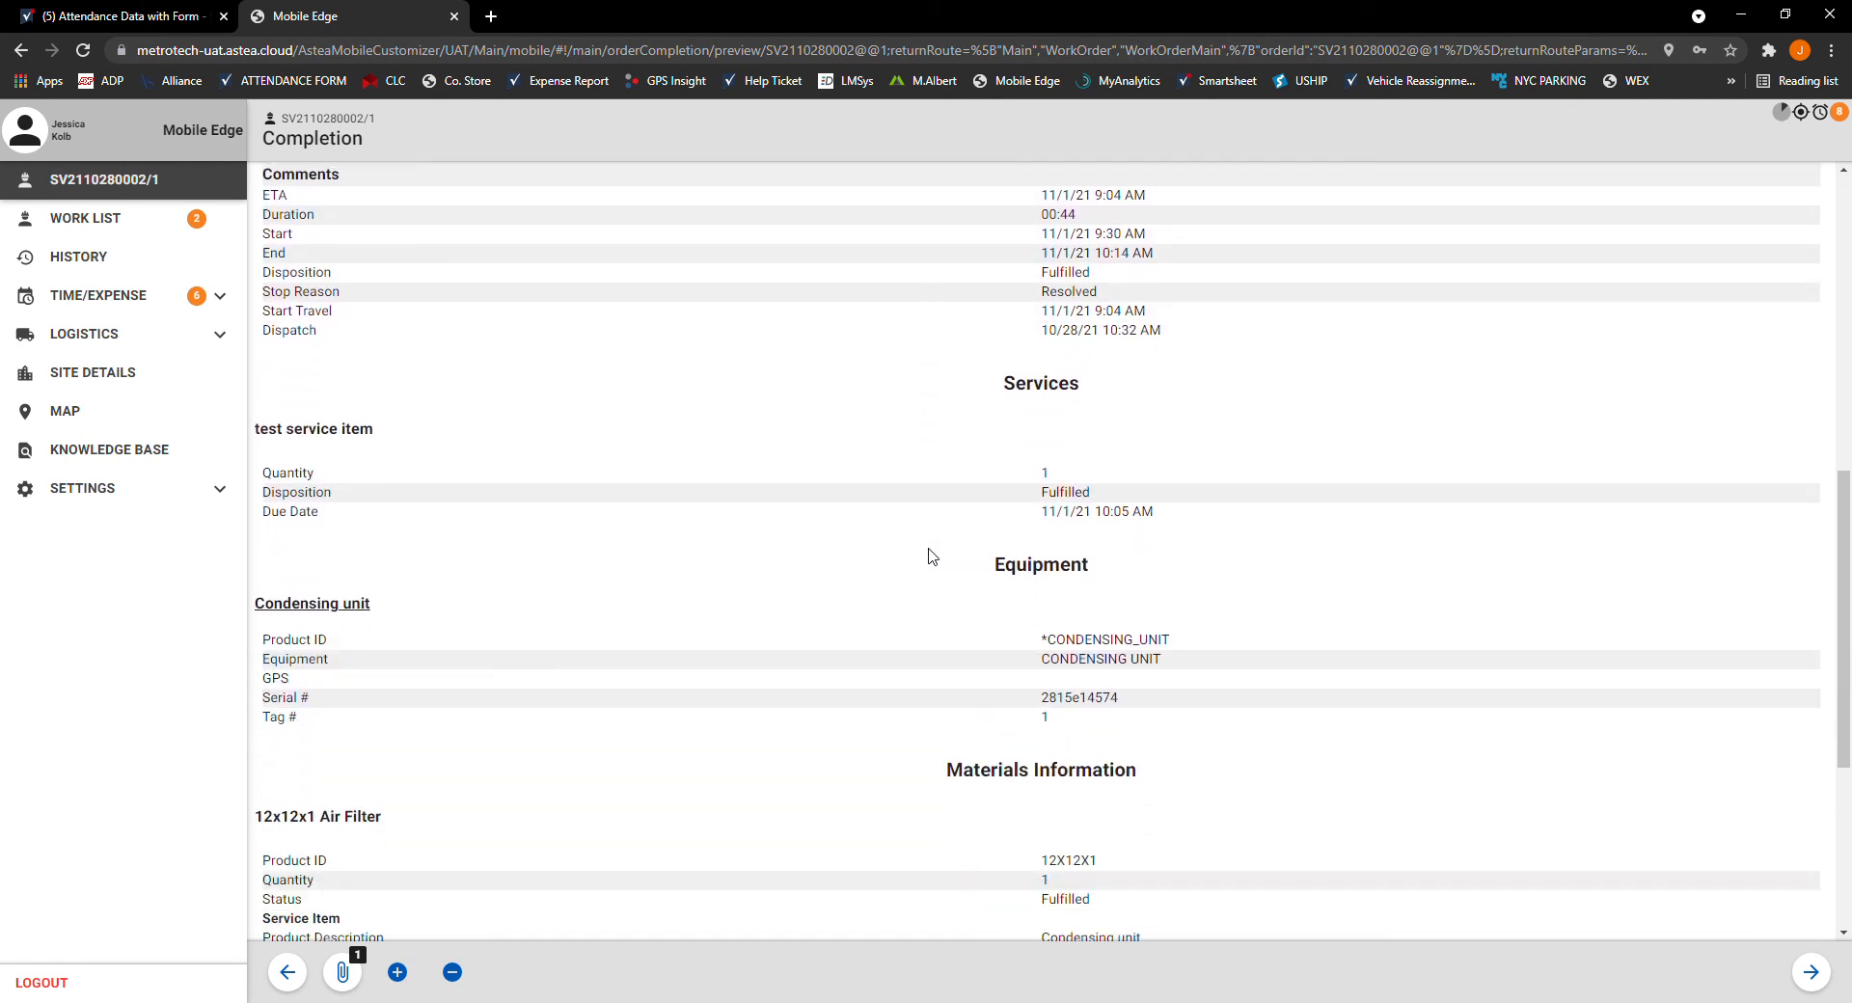
scroll(928, 554, down, 4)
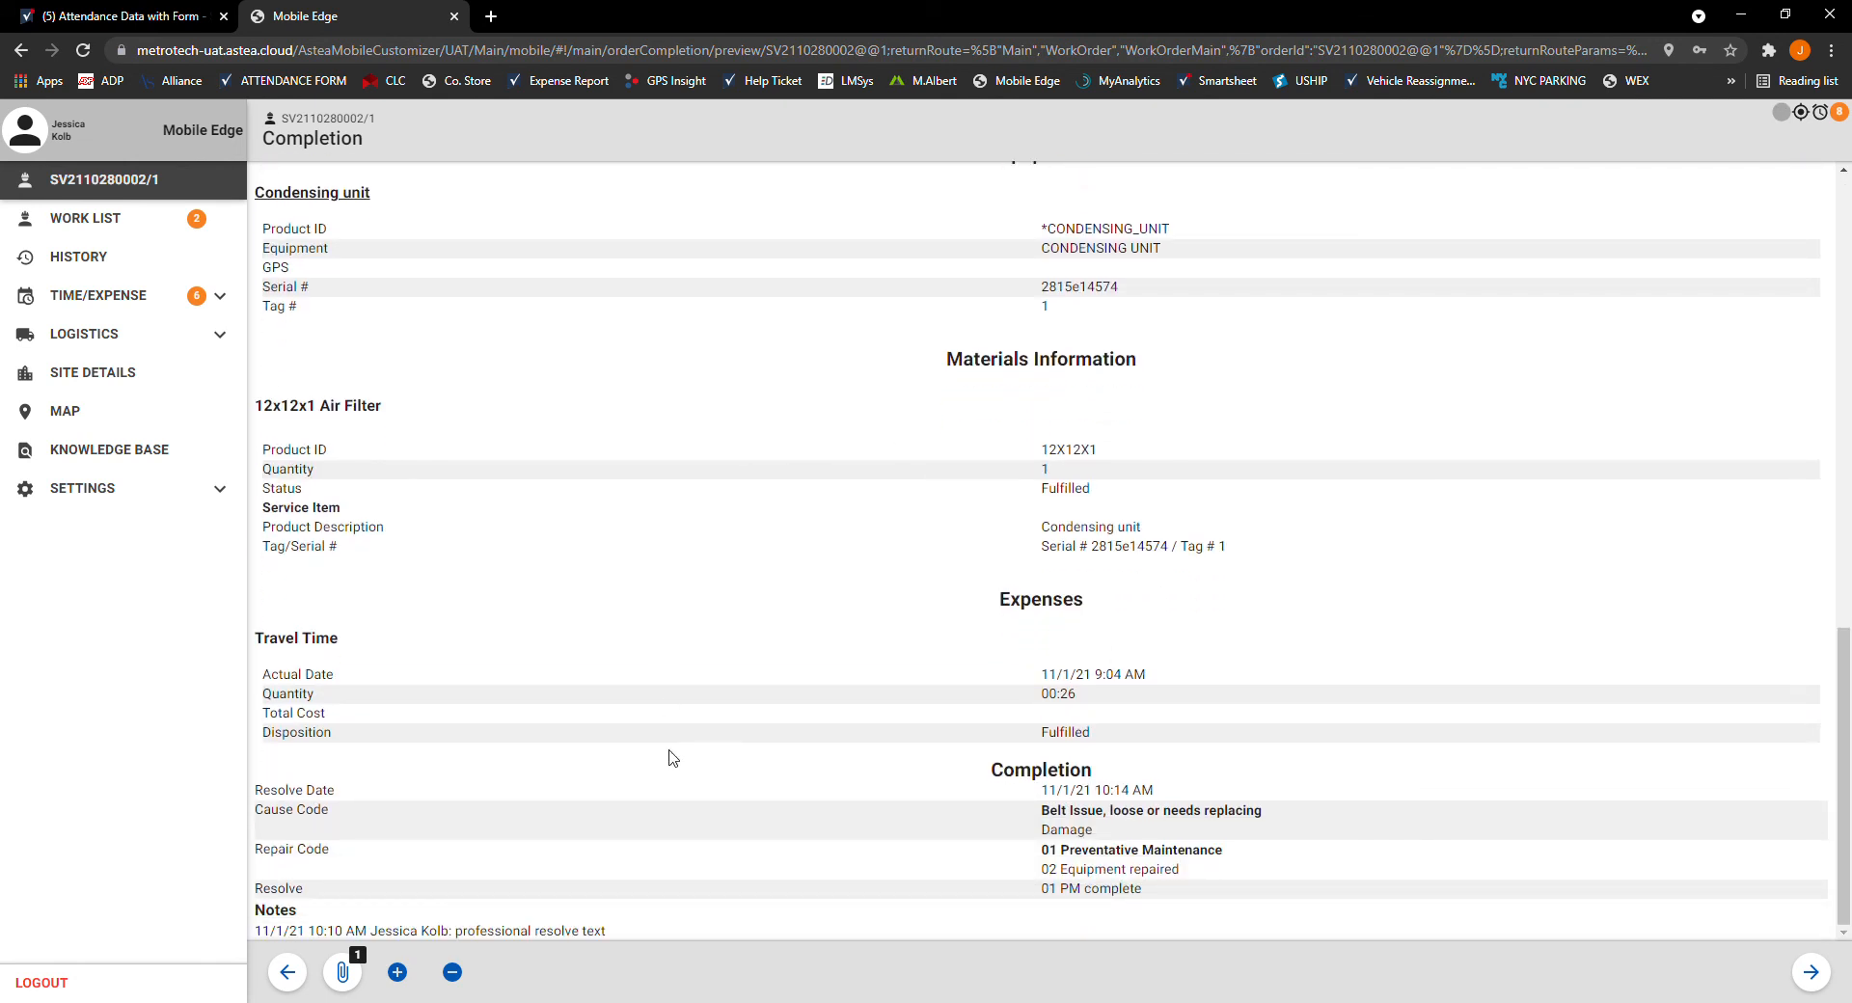
scroll(619, 557, up, 1)
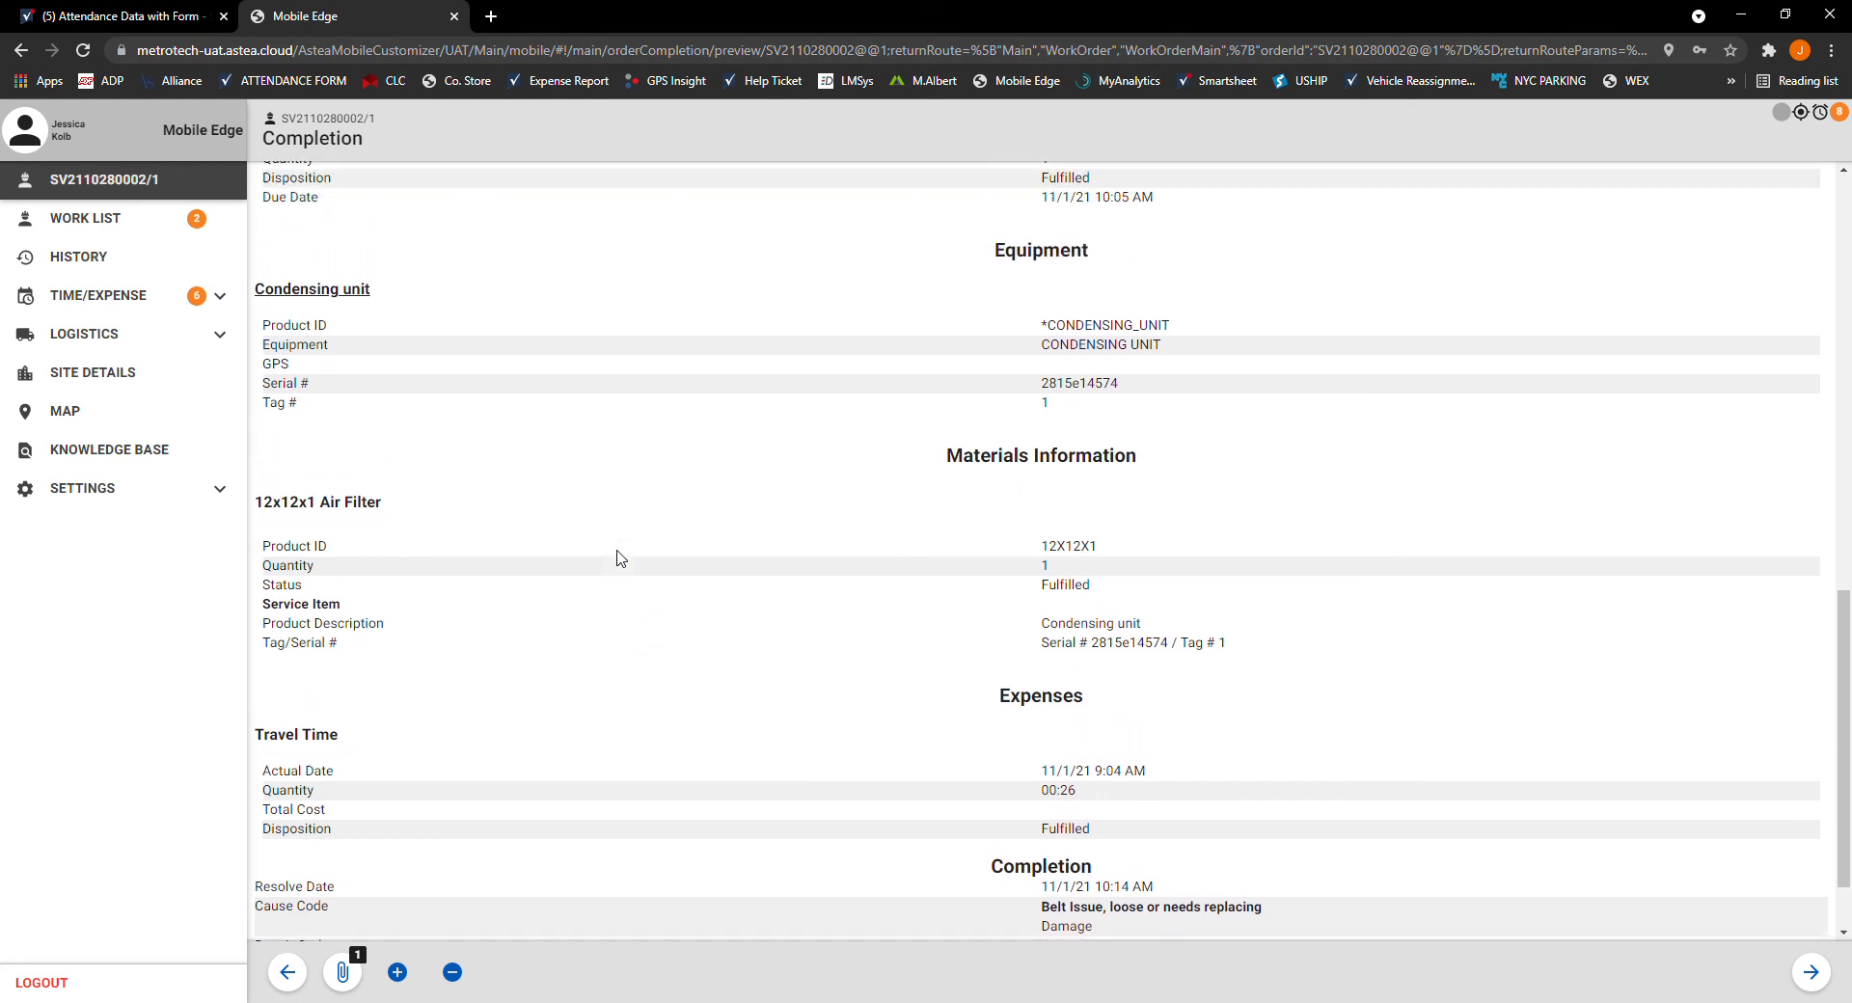
click(1811, 972)
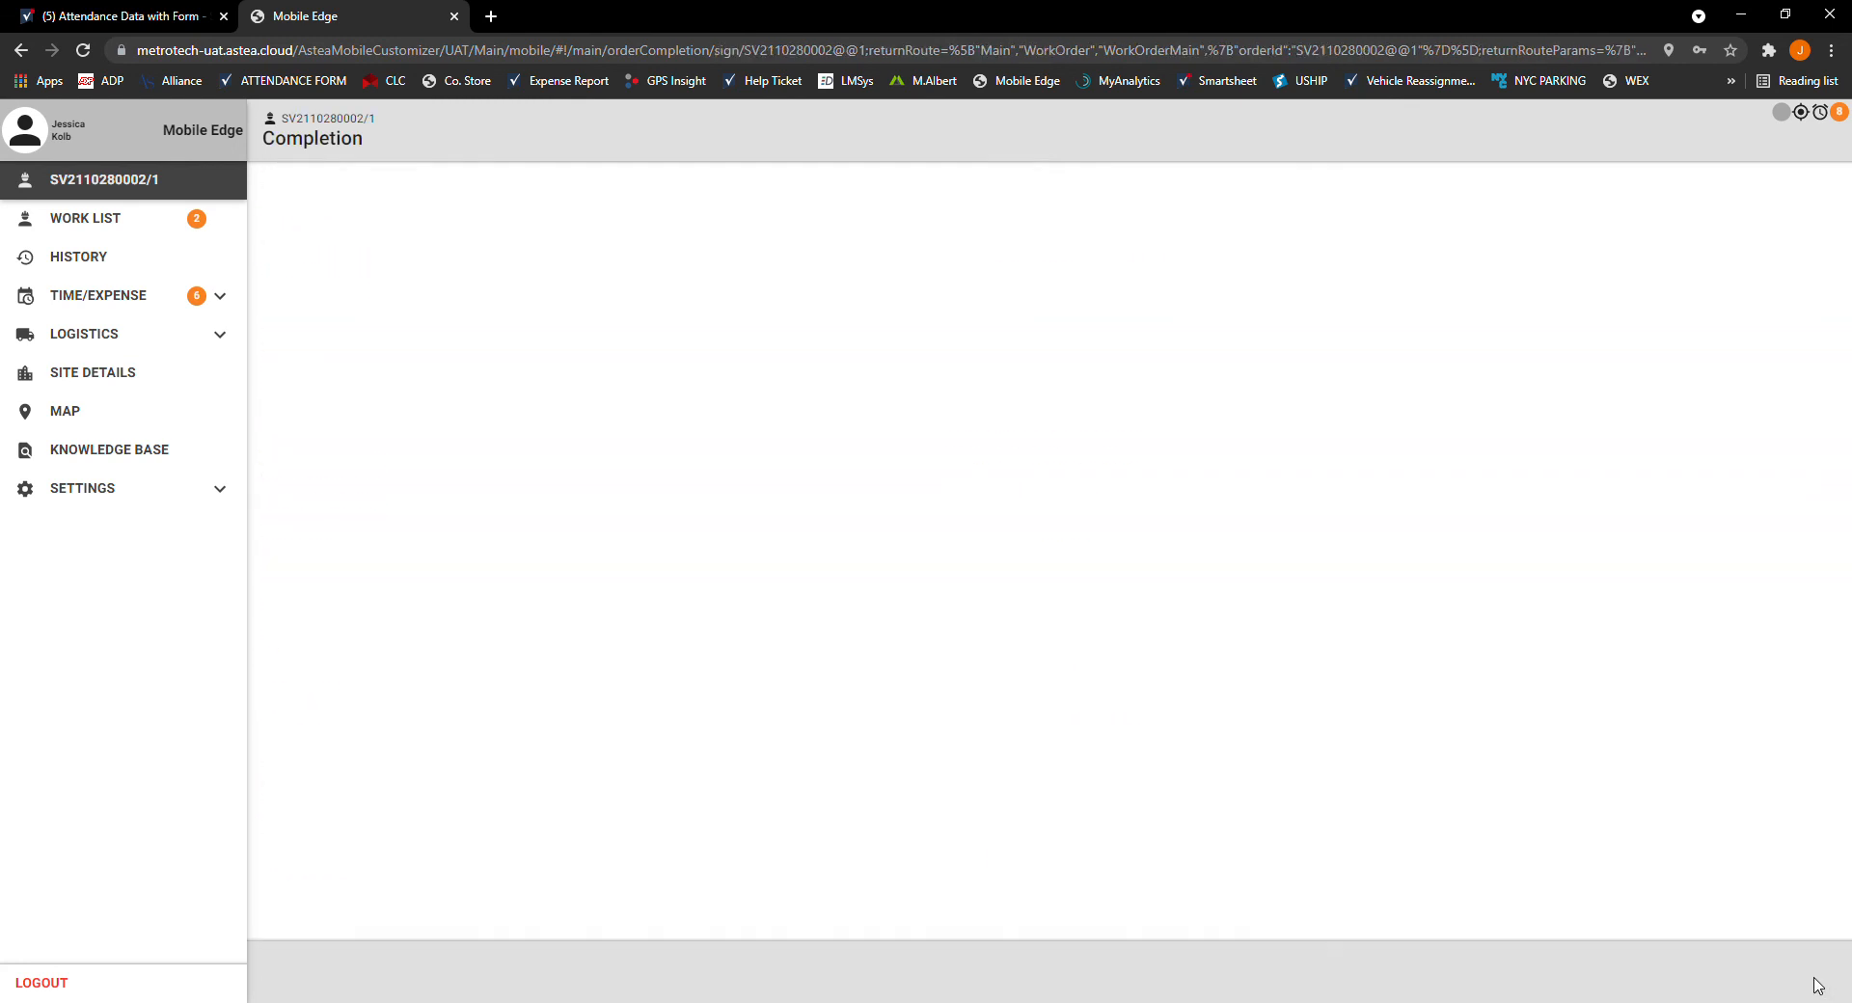
Step: Draw a freehand signature for the completion, enter "store contact" as the signer, and accept it
drag(850, 584, 685, 435)
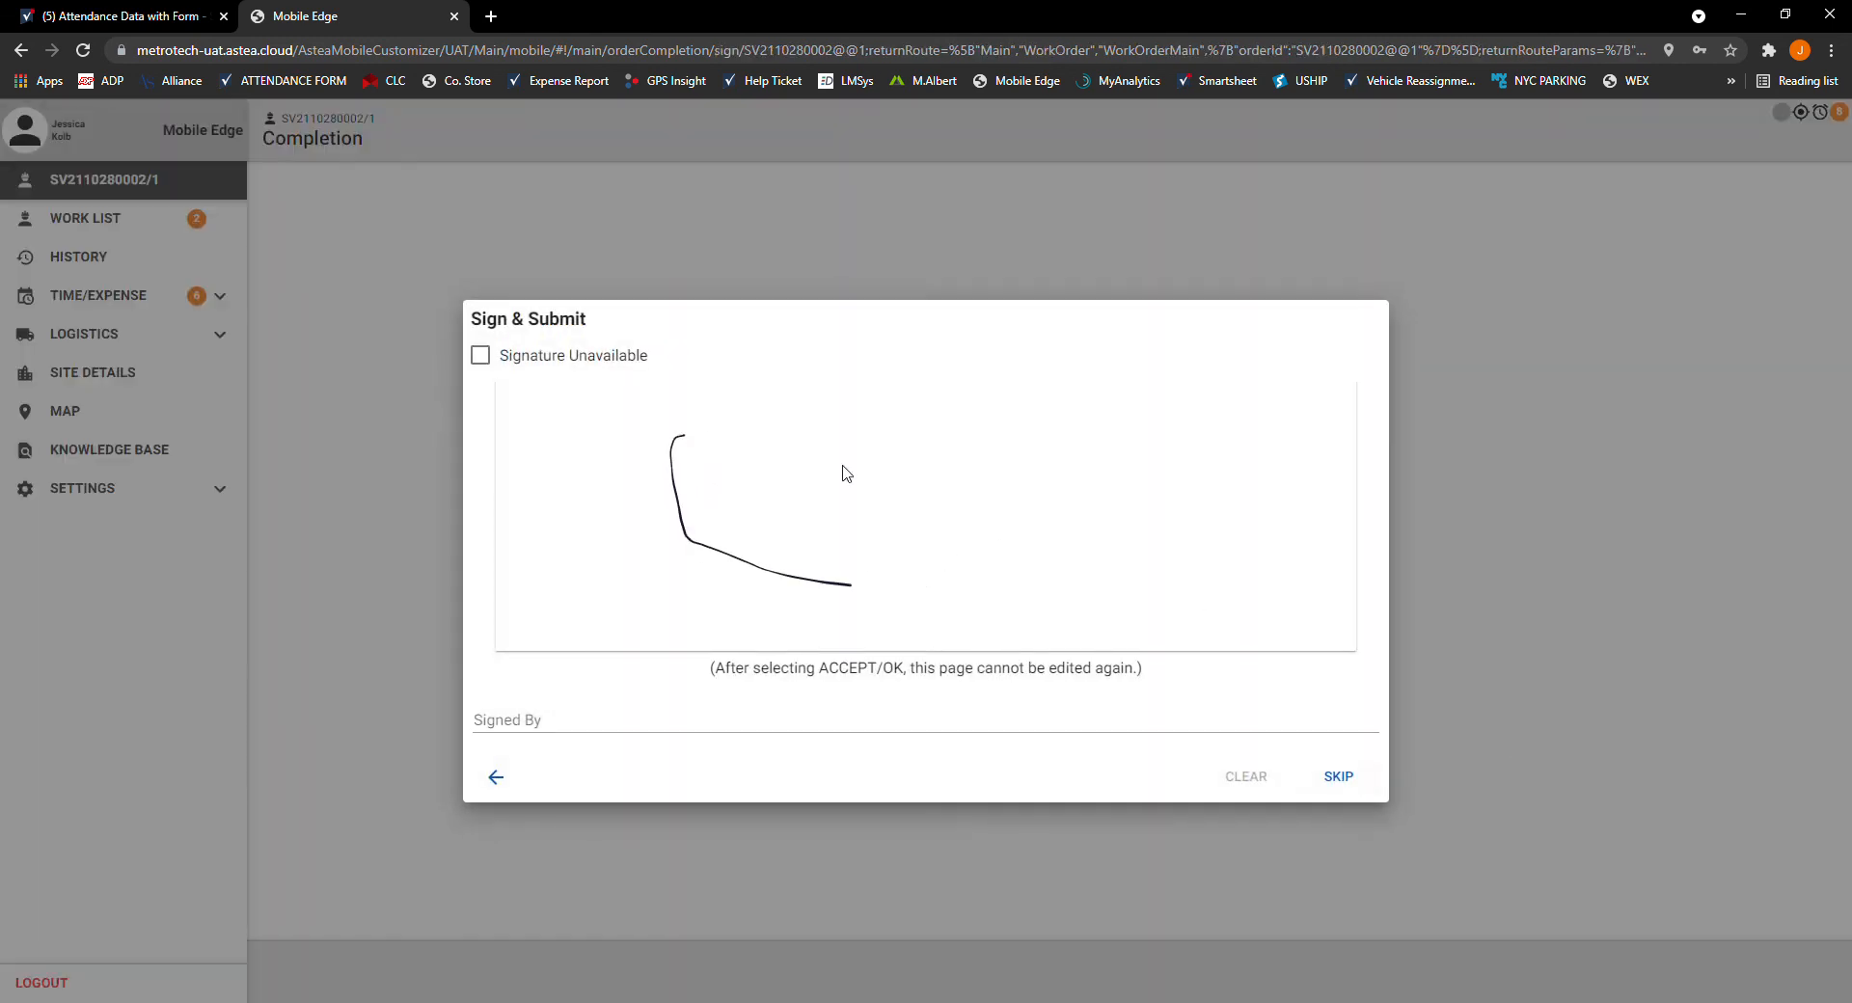
mouse_move(977, 531)
mouse_down()
mouse_move(923, 606)
mouse_move(978, 482)
mouse_move(1257, 436)
mouse_up()
click(839, 718)
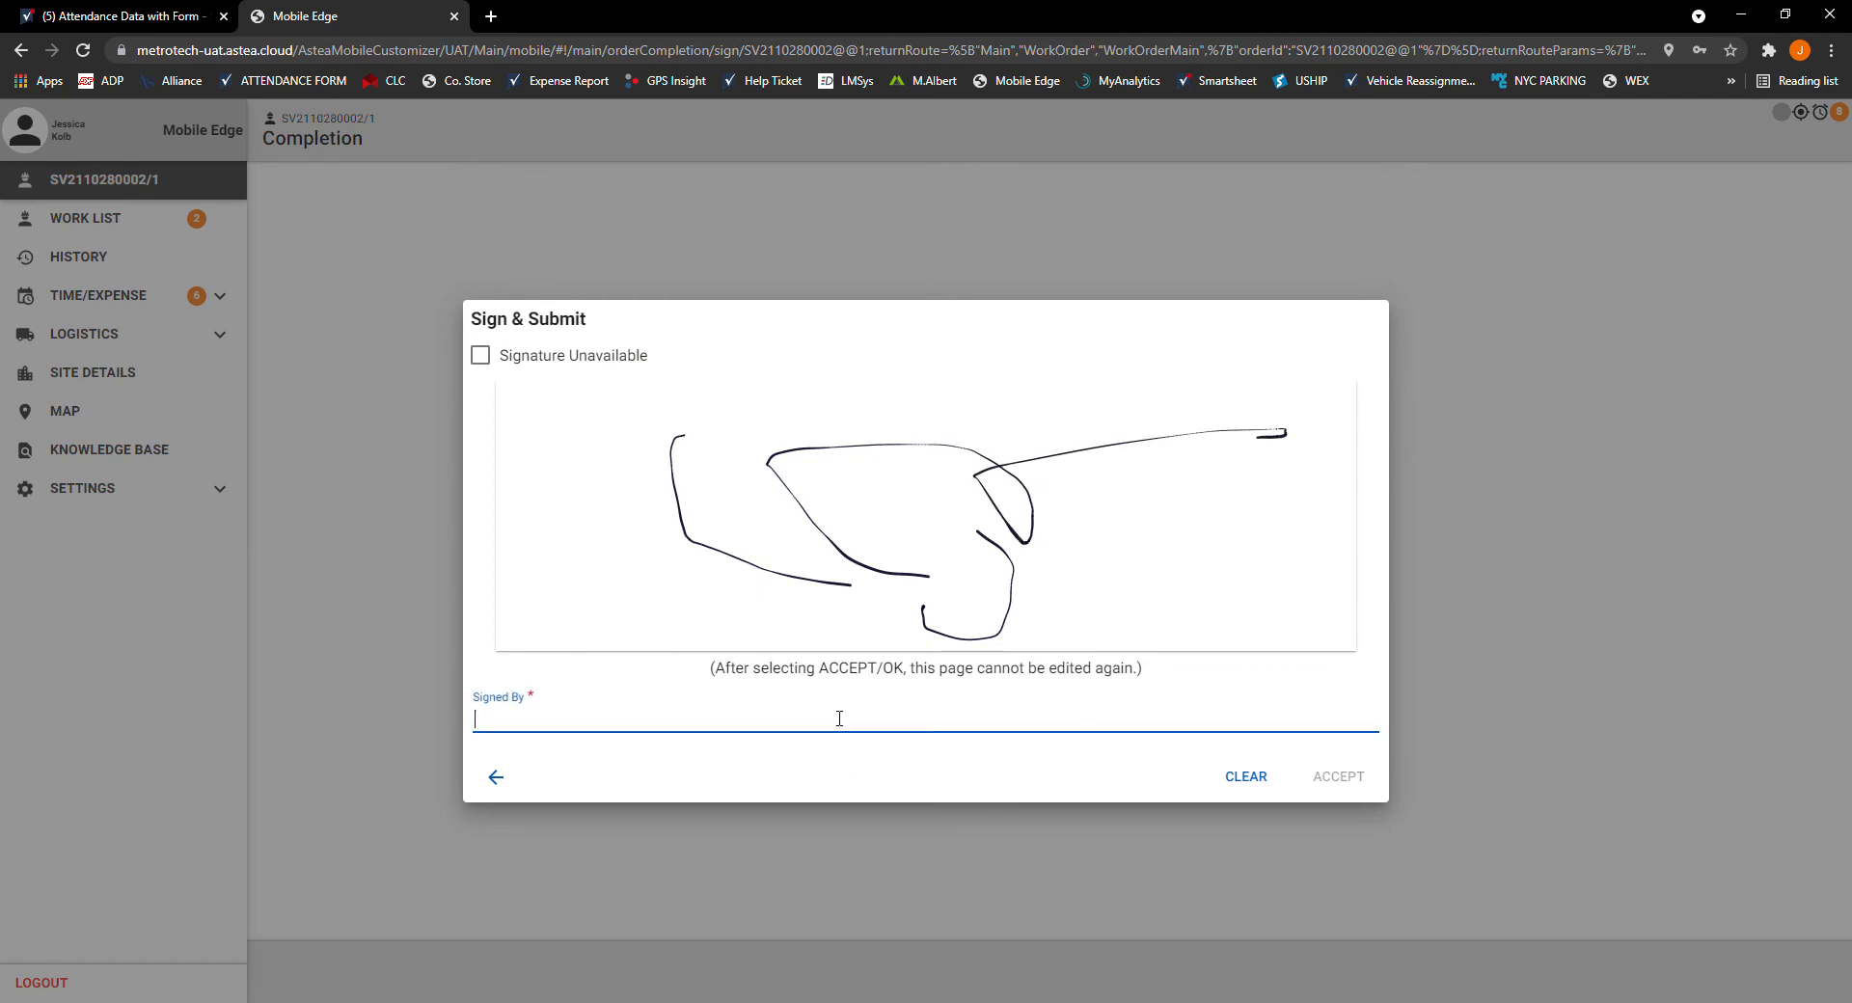
text(store contact)
click(1351, 777)
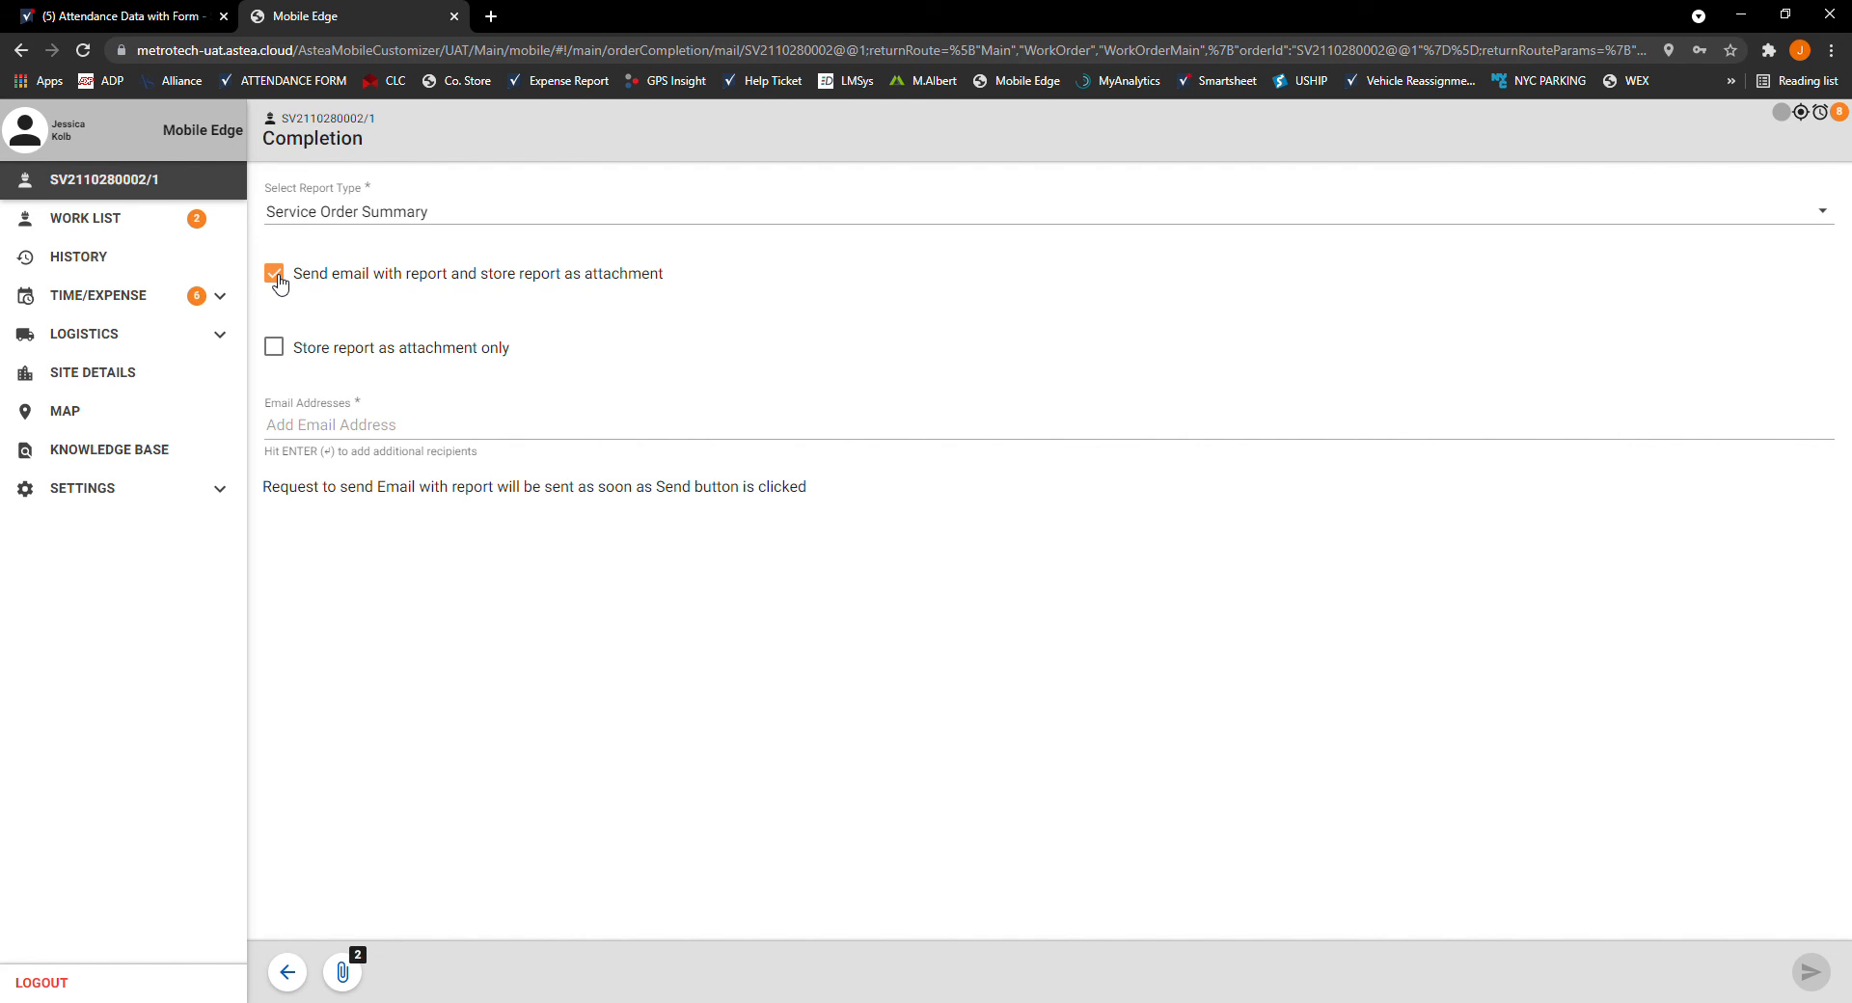
Step: Fill in the recipient's e-mail address for the Service Order Summary report
click(372, 442)
click(367, 486)
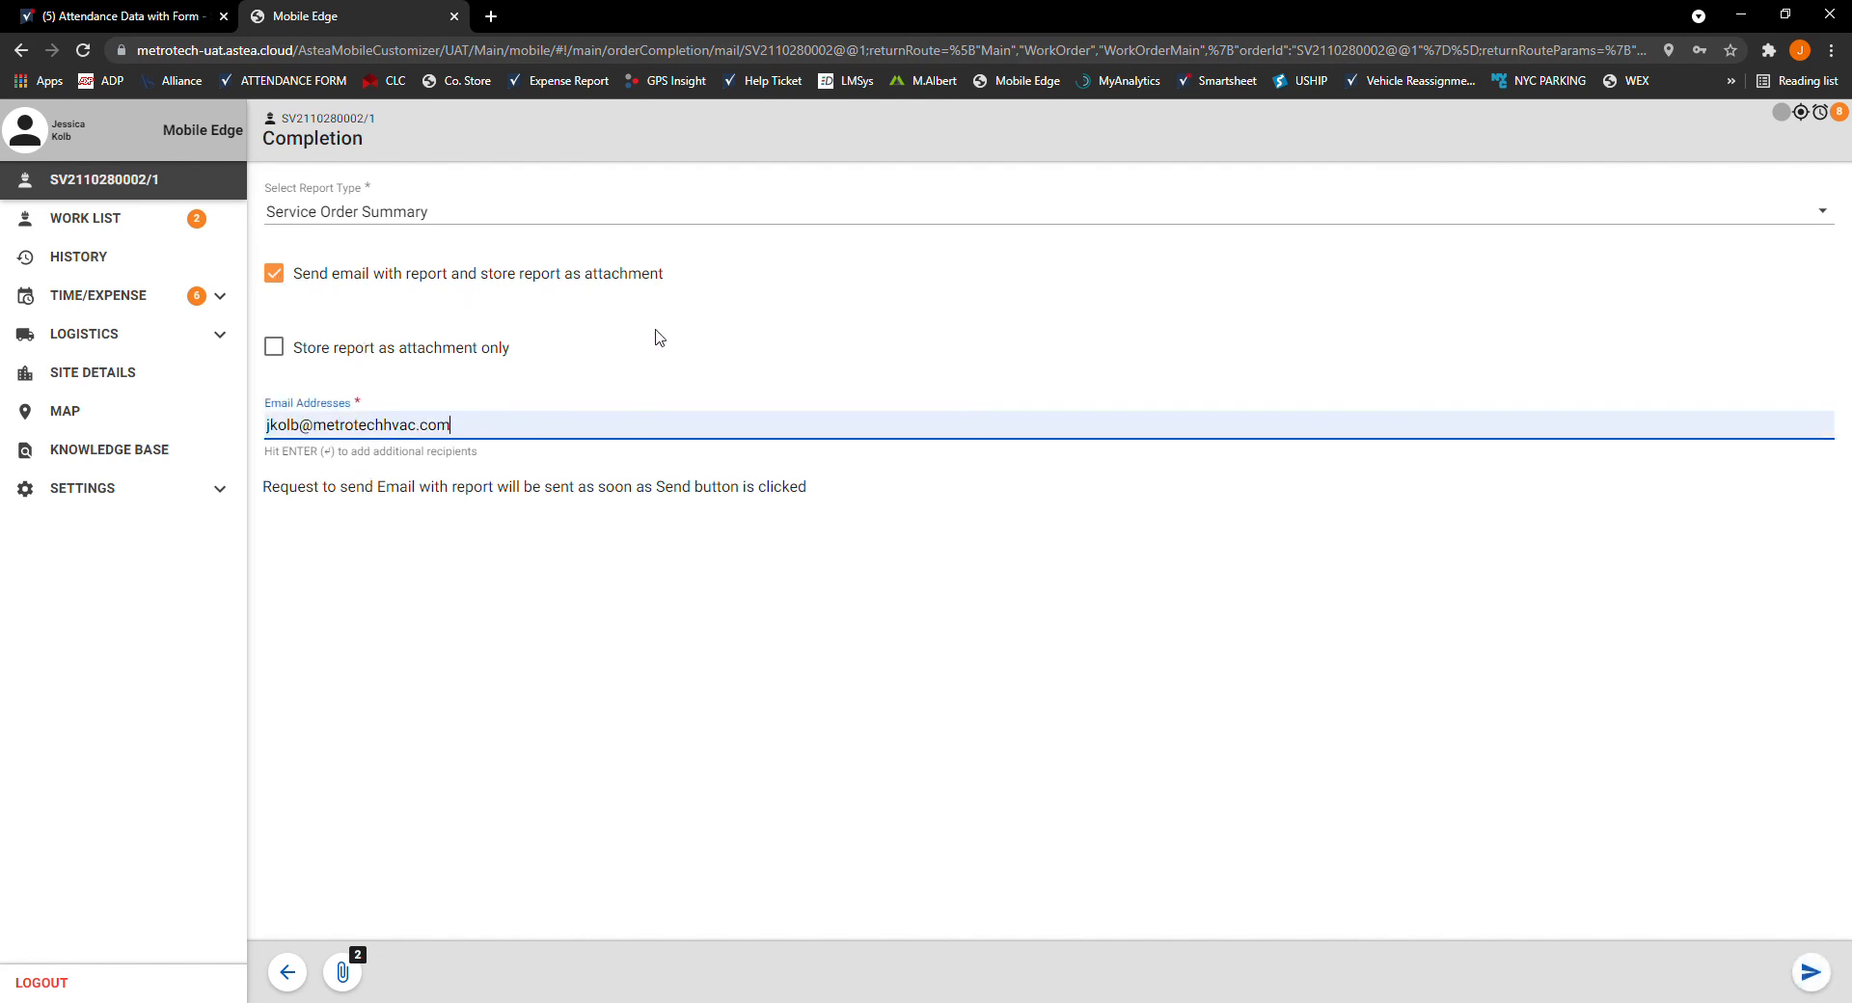
Step: Try storing the report as attachment only and inspect the order's attachments, returning to the option that emails and stores the report
click(283, 285)
click(284, 286)
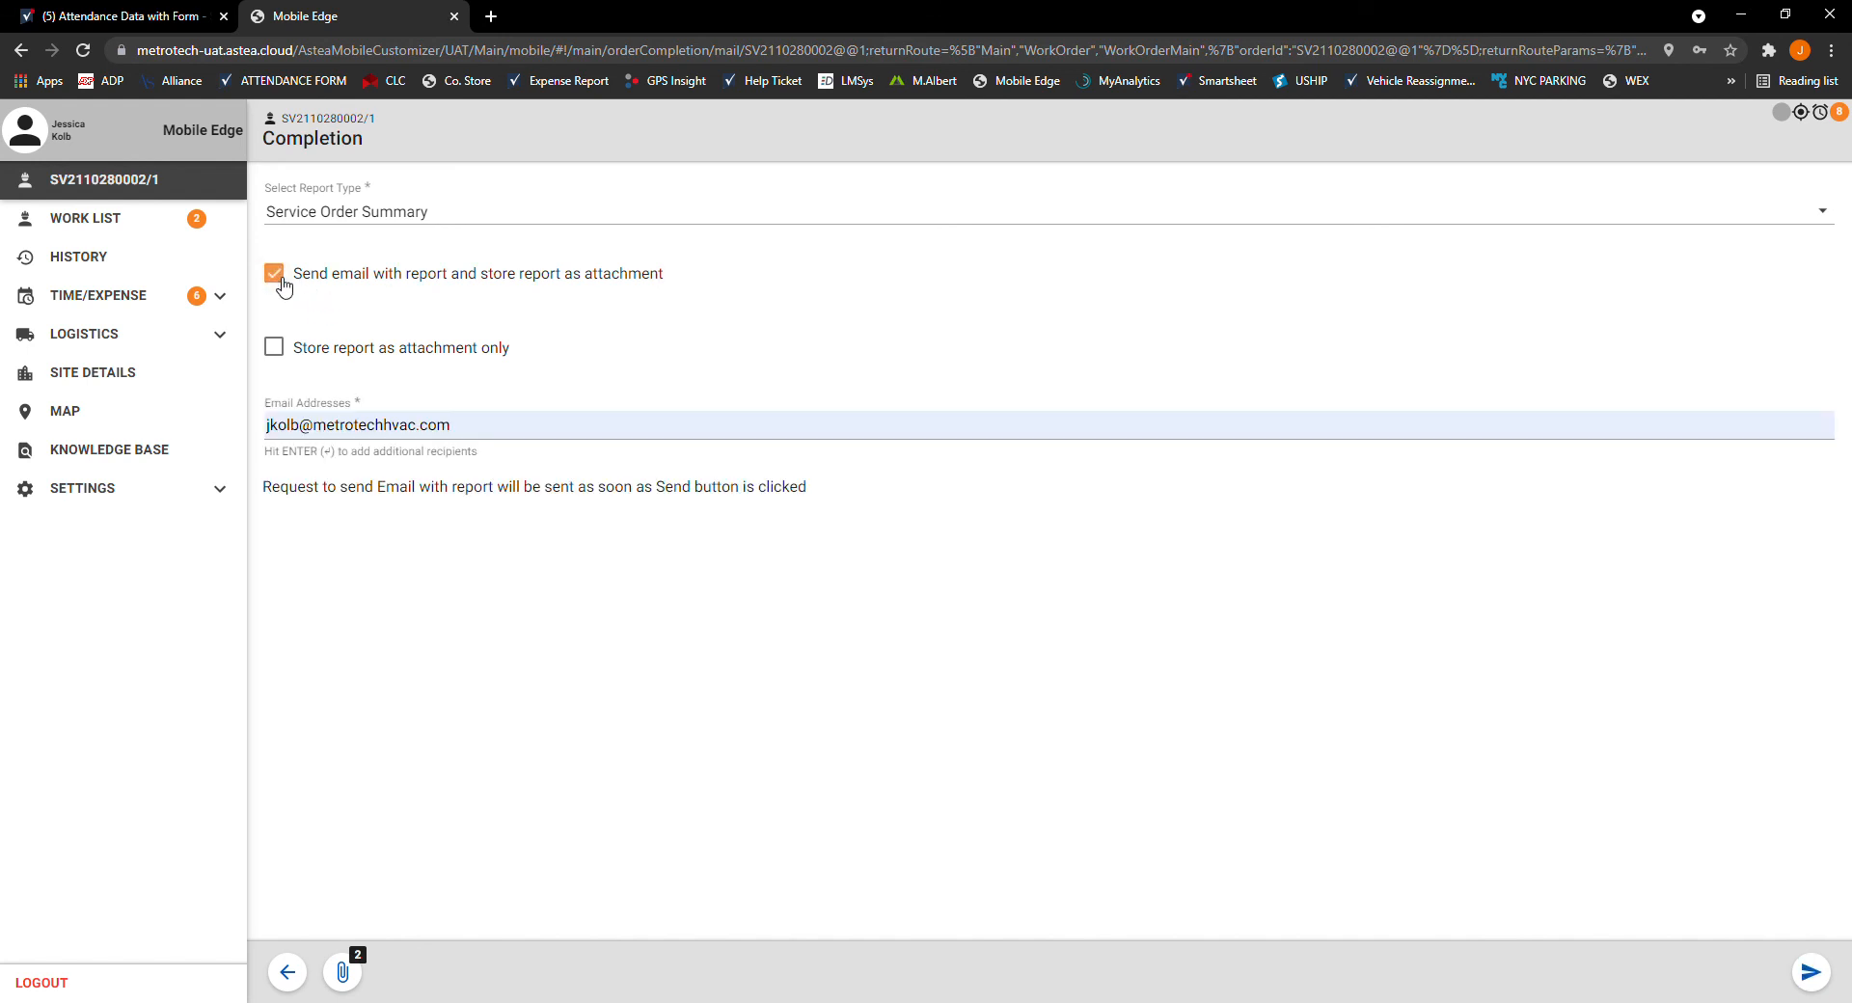
click(284, 286)
click(277, 347)
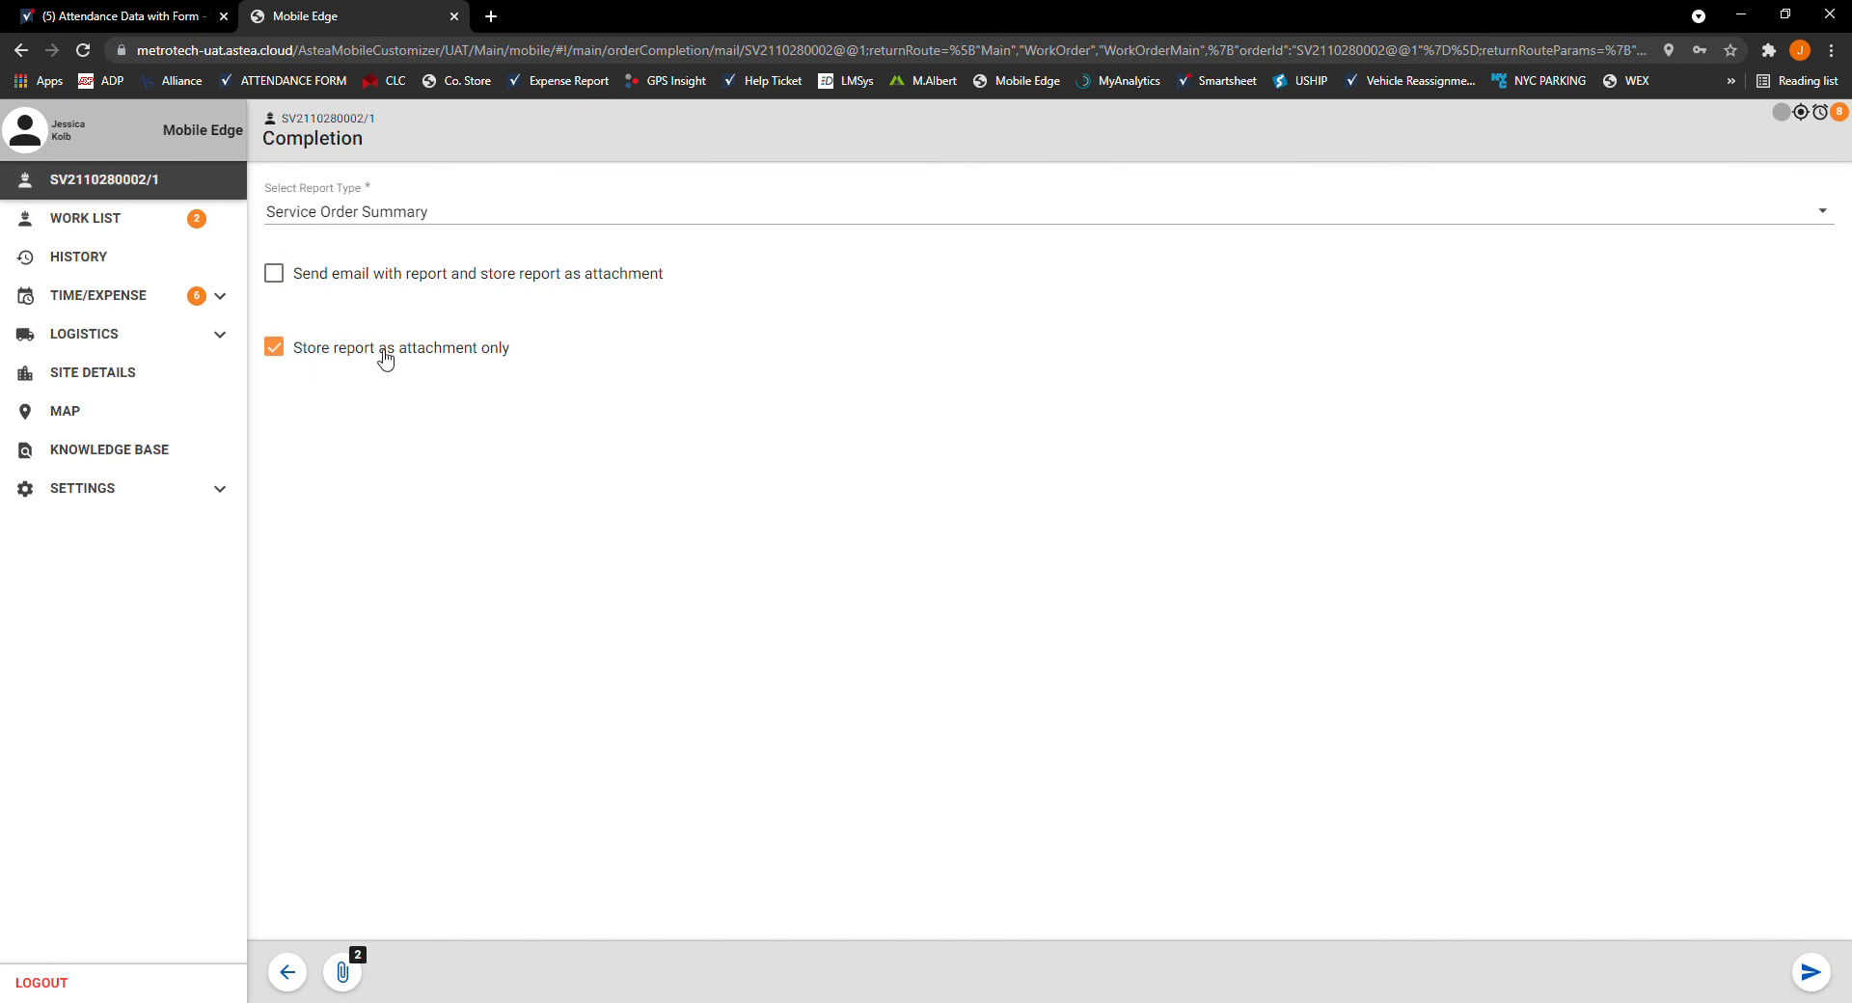
click(343, 971)
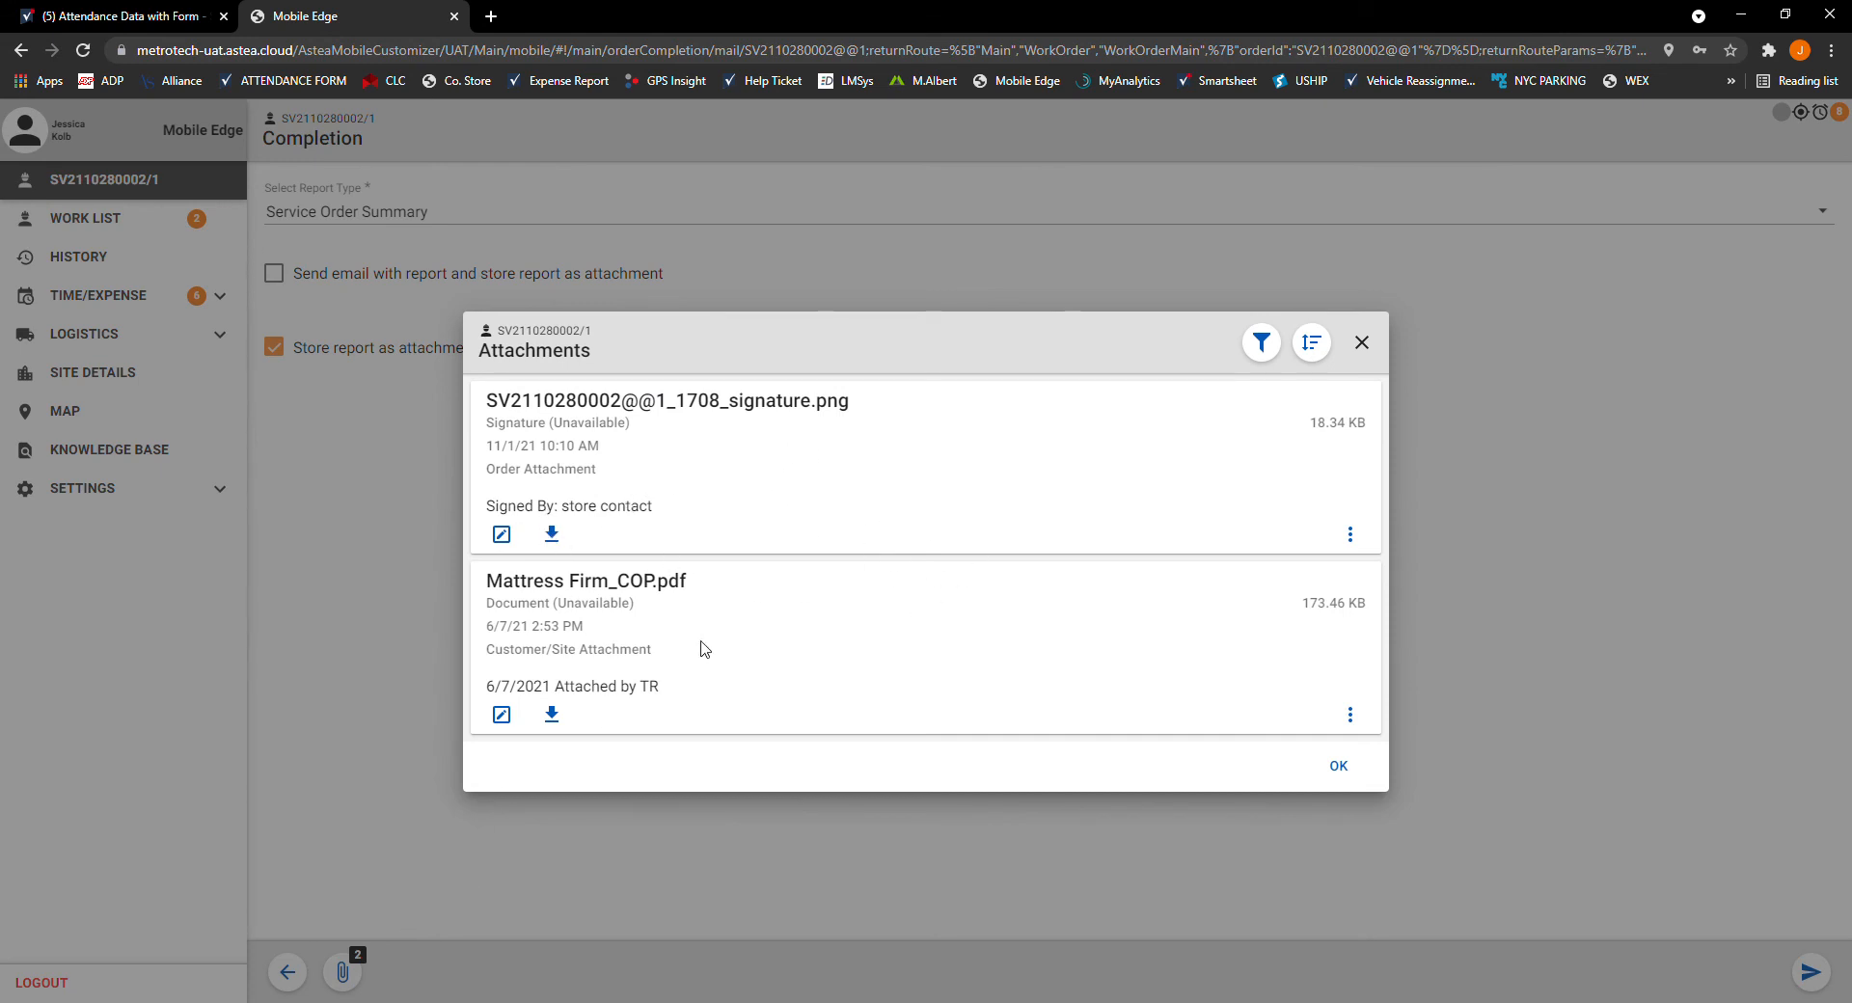
click(1337, 768)
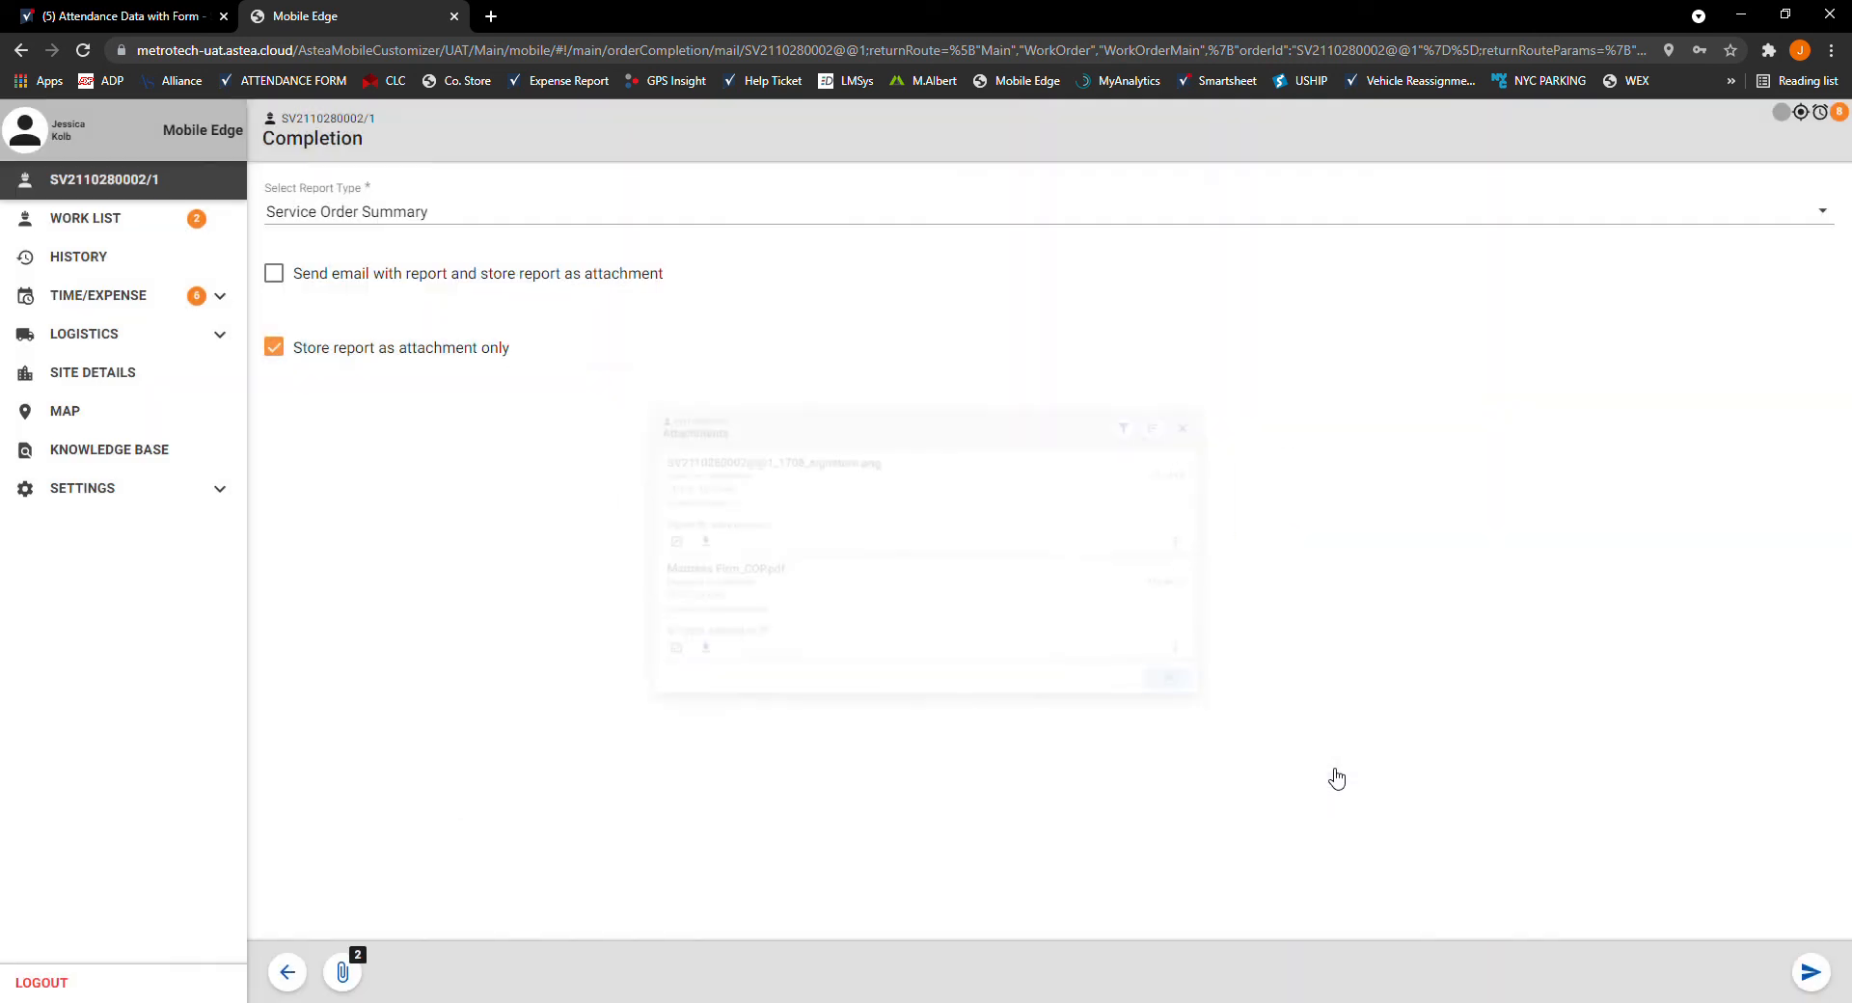
click(274, 275)
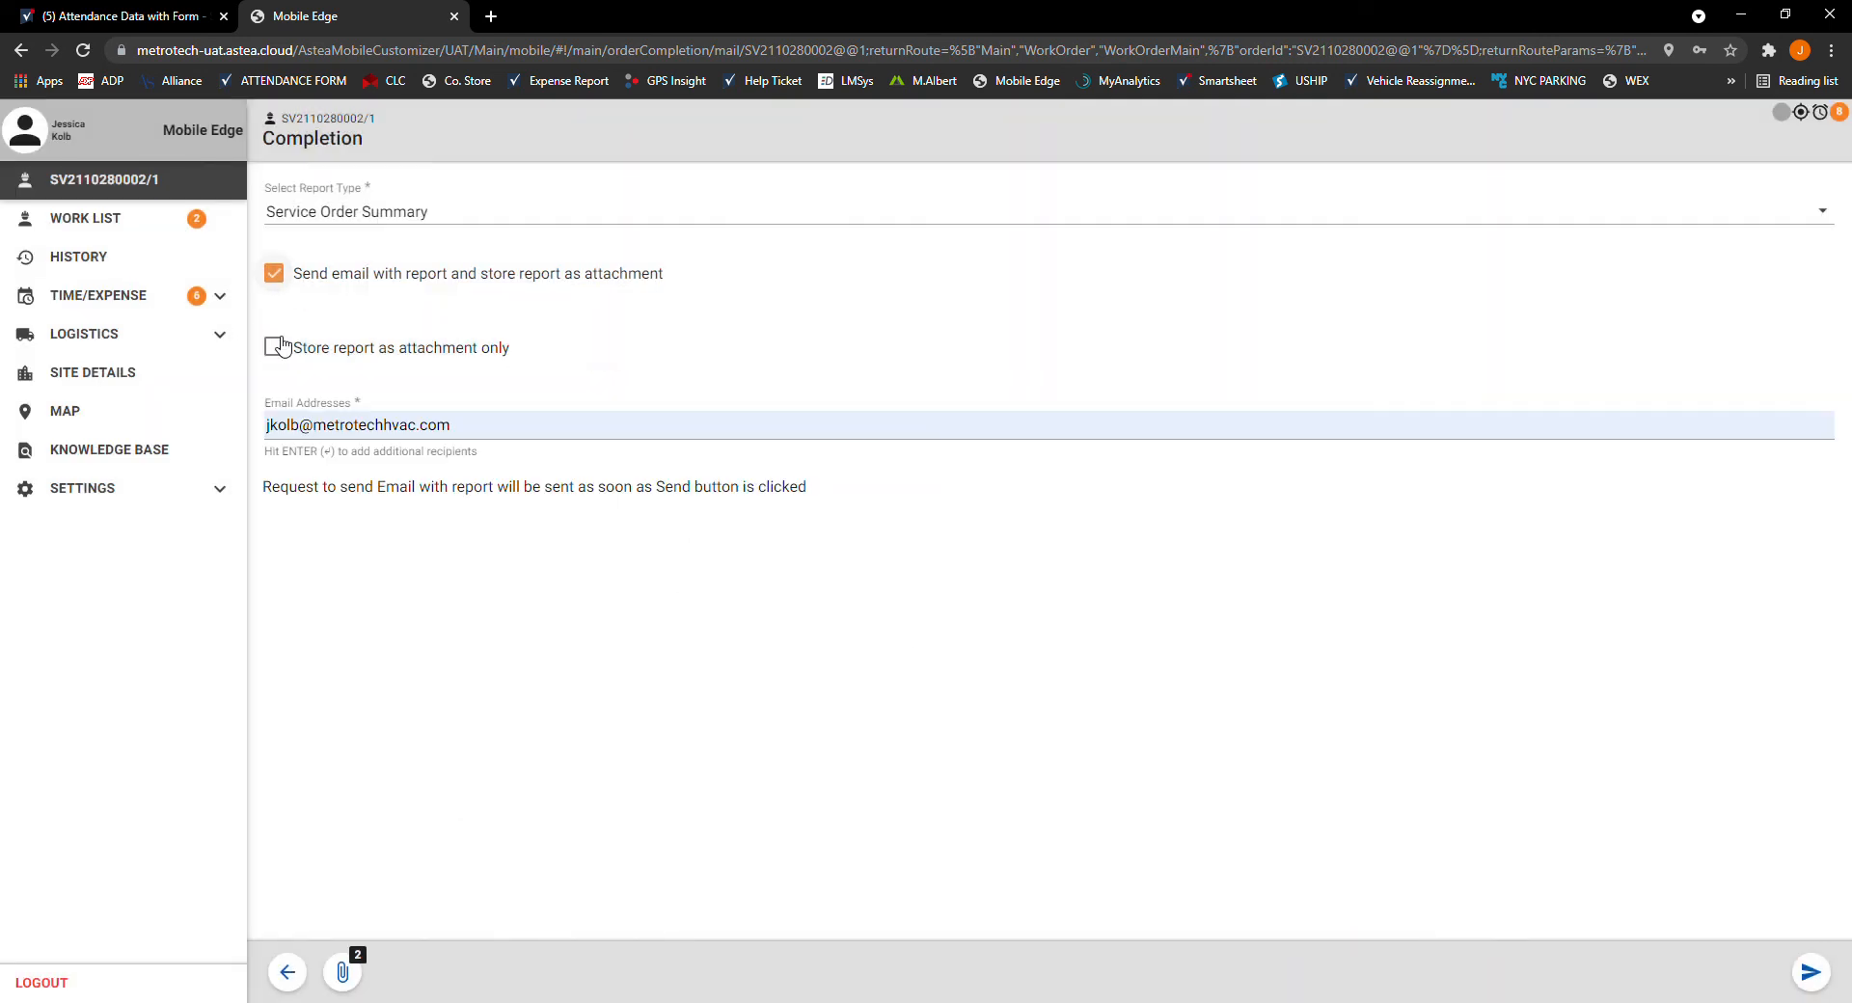
Step: Send the report, finish the completion with the order marked Resolved, and open the work order history
click(1814, 973)
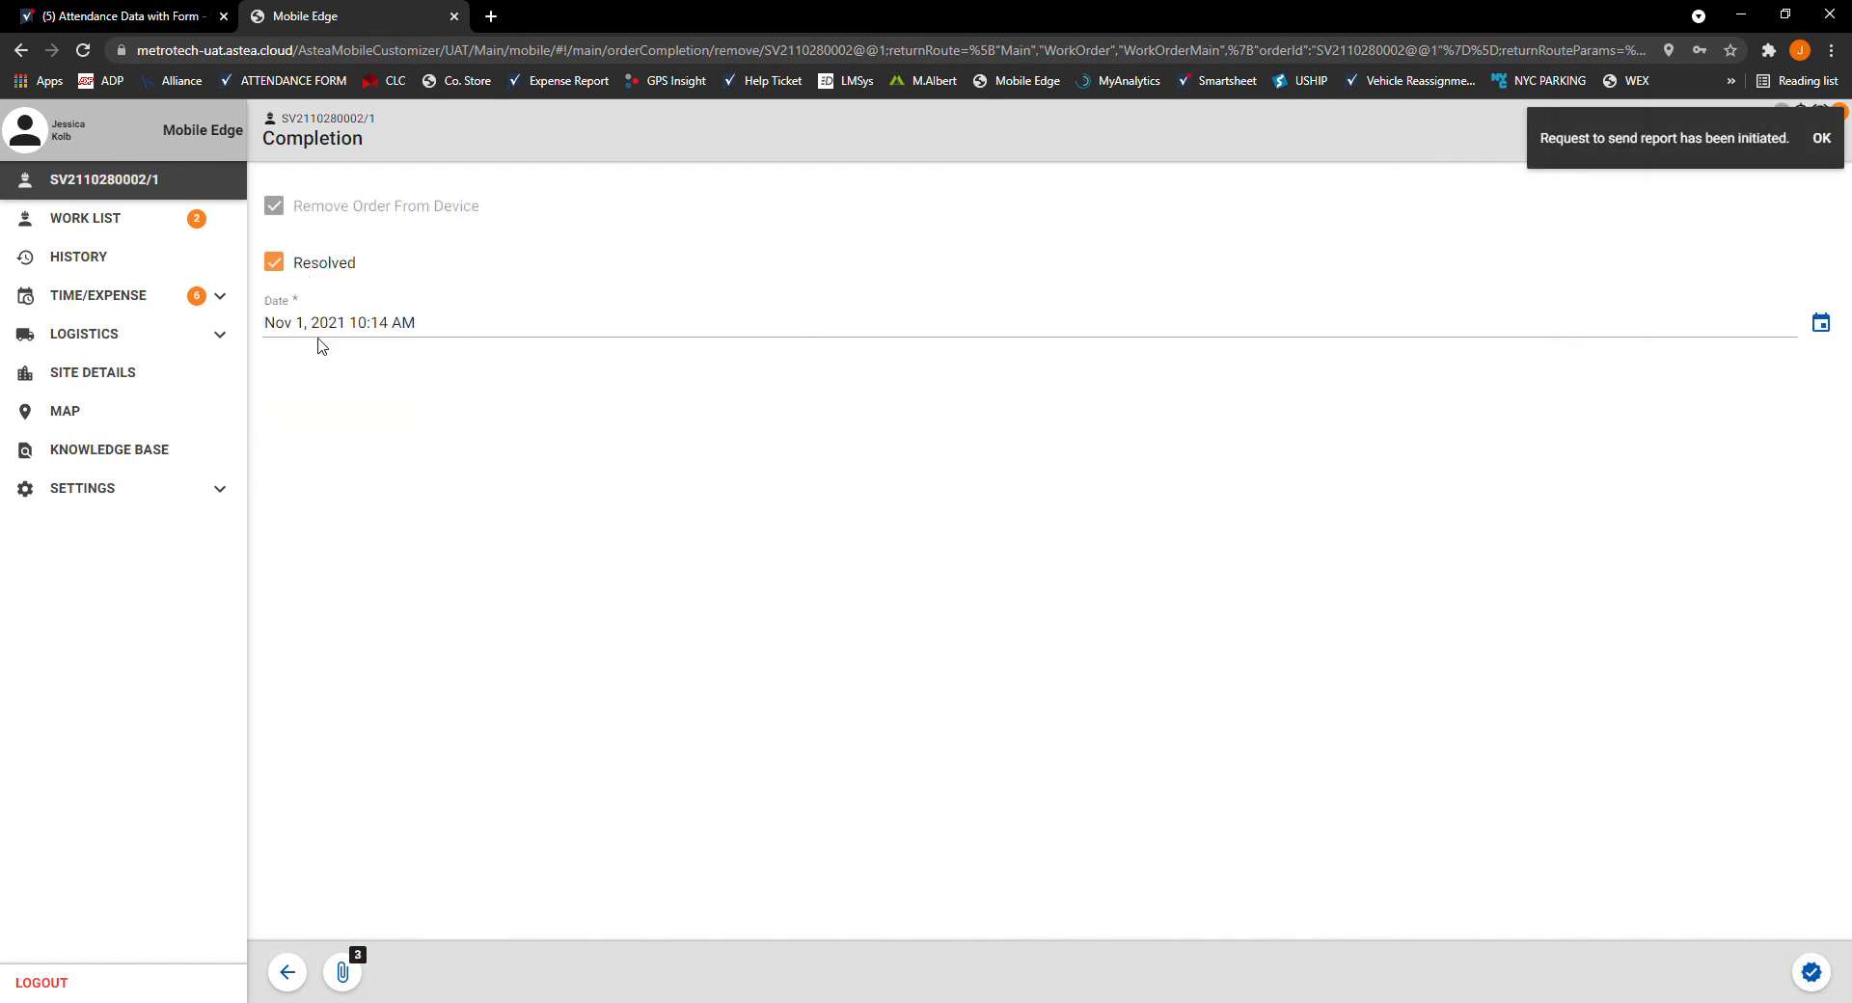
click(1811, 973)
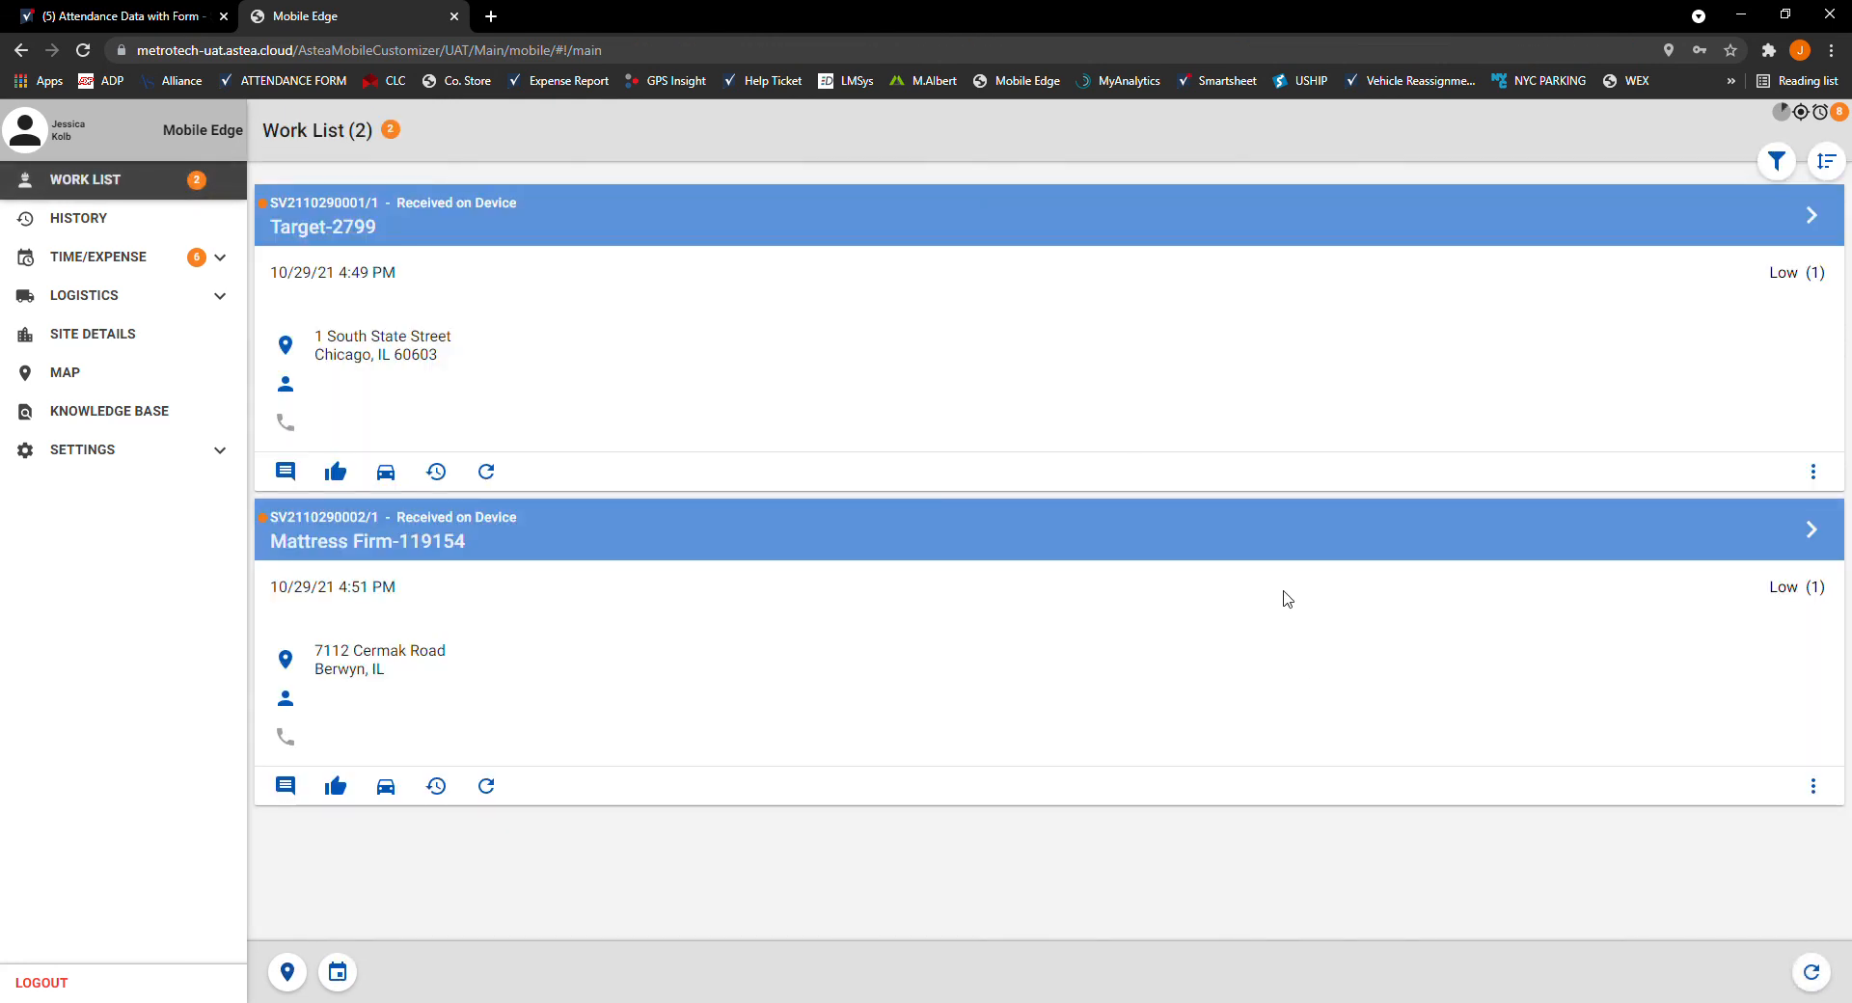
click(132, 212)
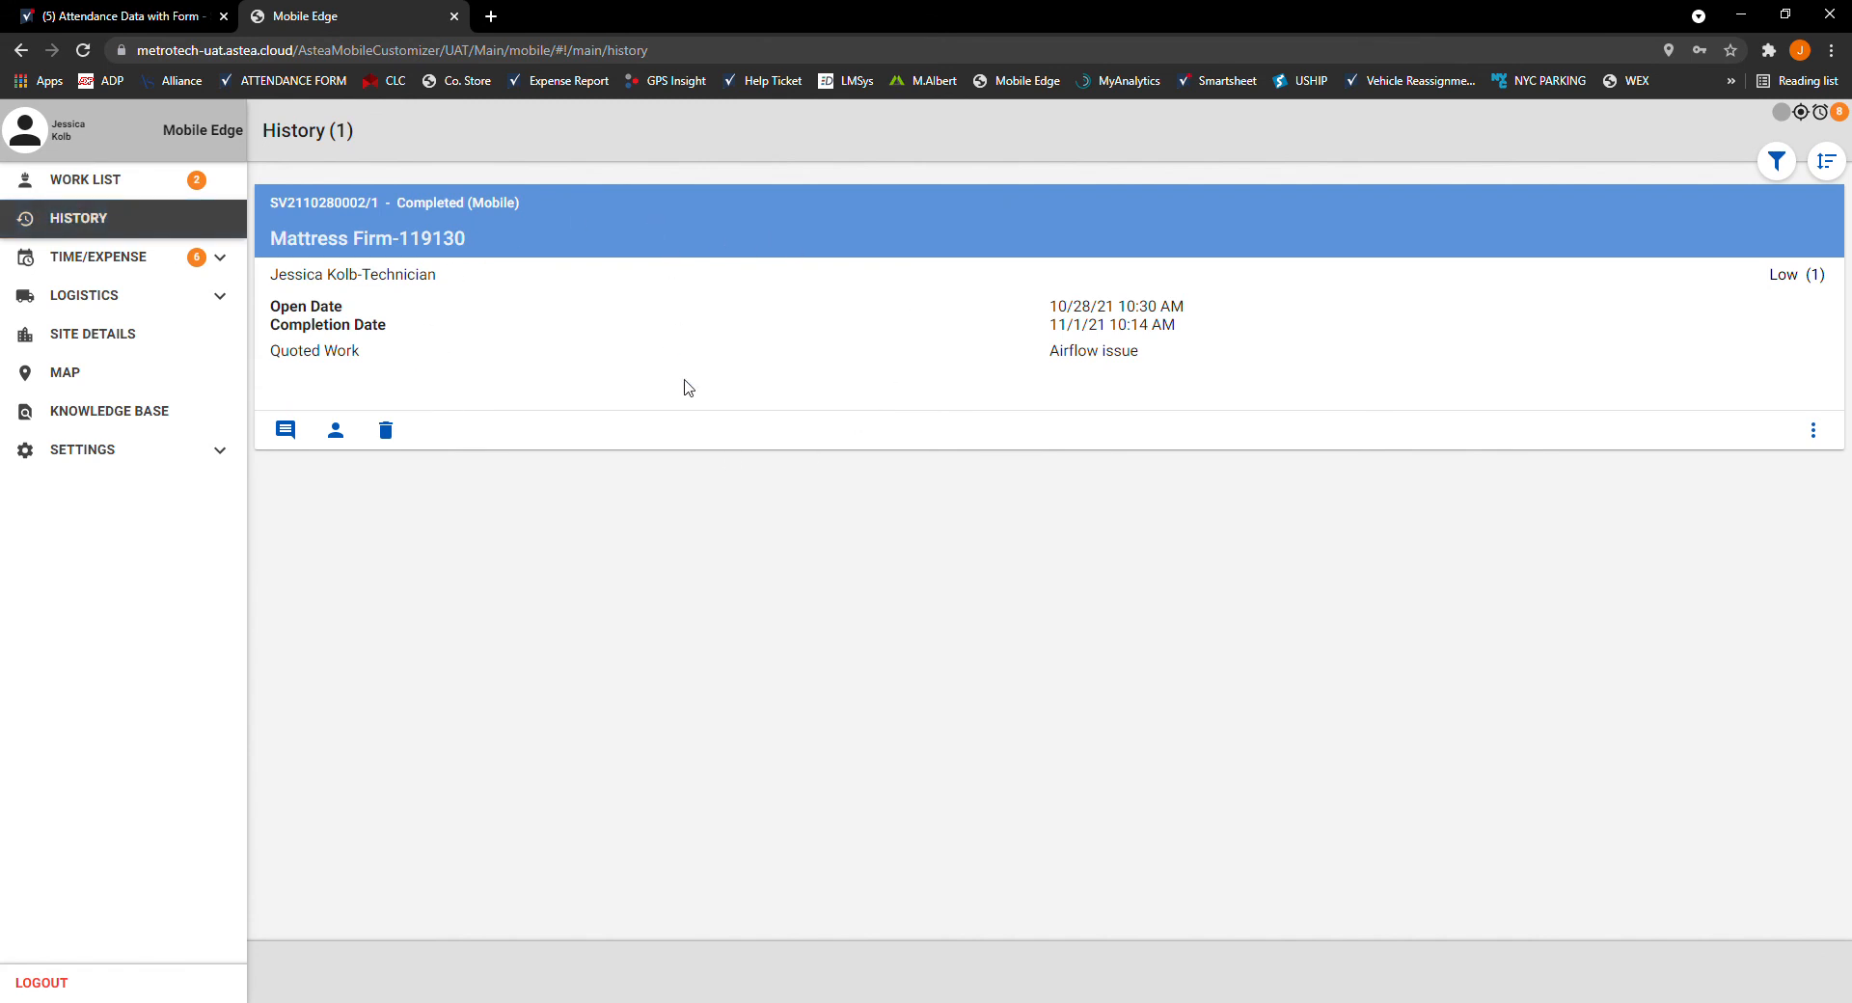